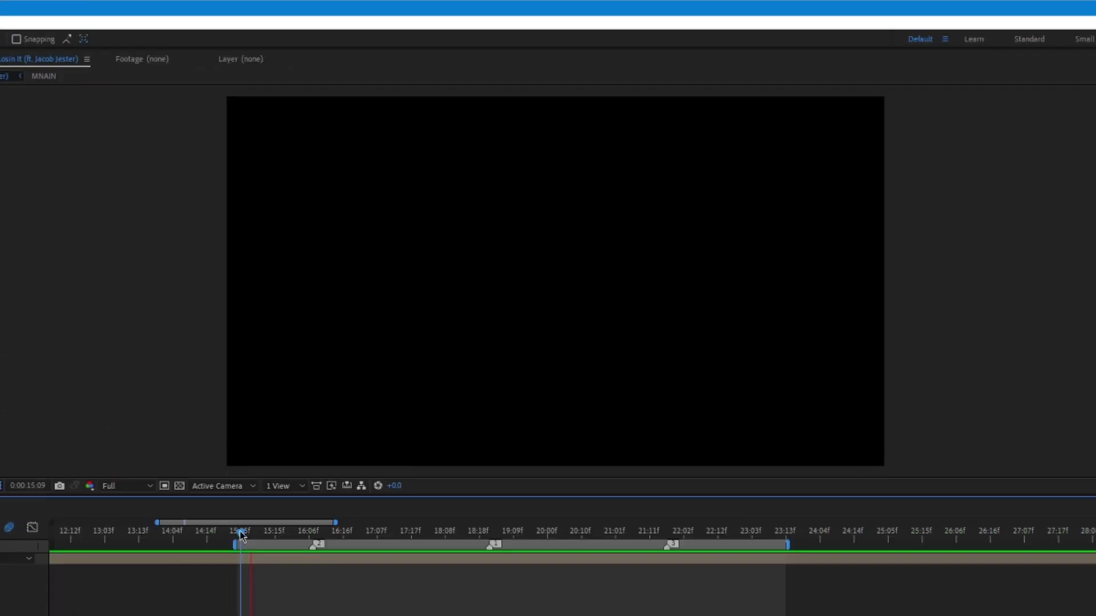
# Step: Play a preview of the gameplay composition and move the current time to 0:00:18:14
pyautogui.press('space')
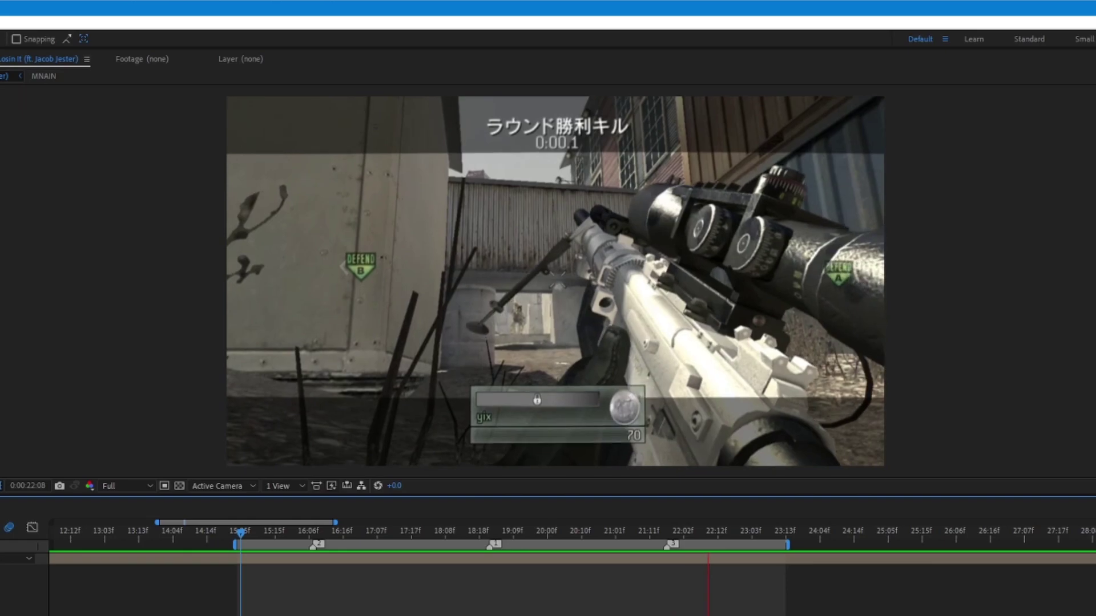
pyautogui.click(255, 534)
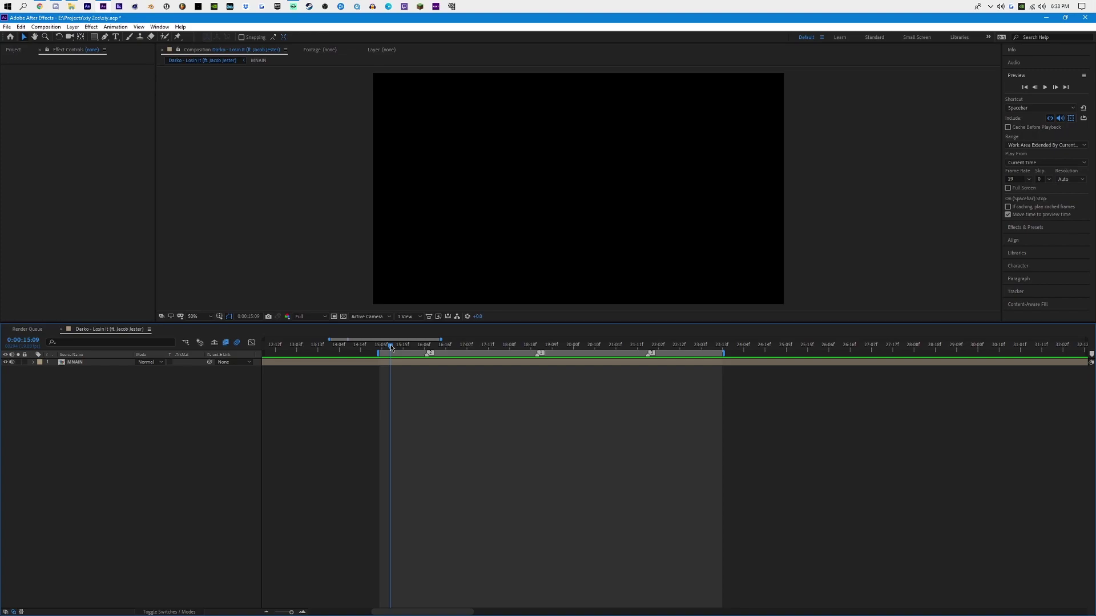
pyautogui.click(522, 348)
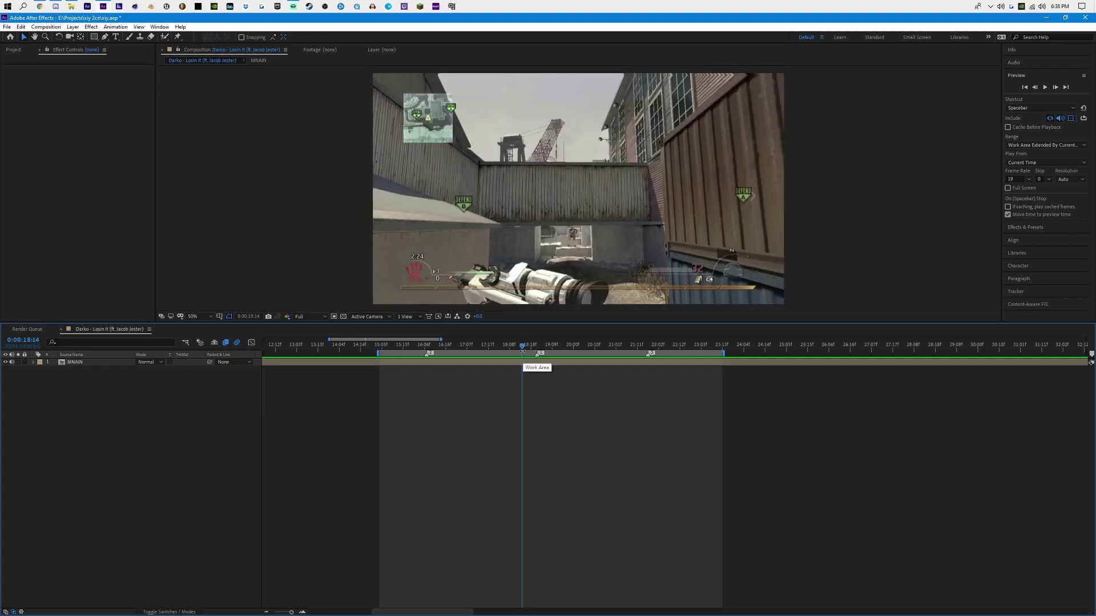
# Step: Add an adjustment layer above the MNAIN layer, expand it, and step the current time back to 0:00:18:09
pyautogui.hotkey('ctrl', 'alt', 'y')
pyautogui.press('pageup')
pyautogui.press('pageup')
pyautogui.press('pageup')
pyautogui.press('pageup')
pyautogui.press('pageup')
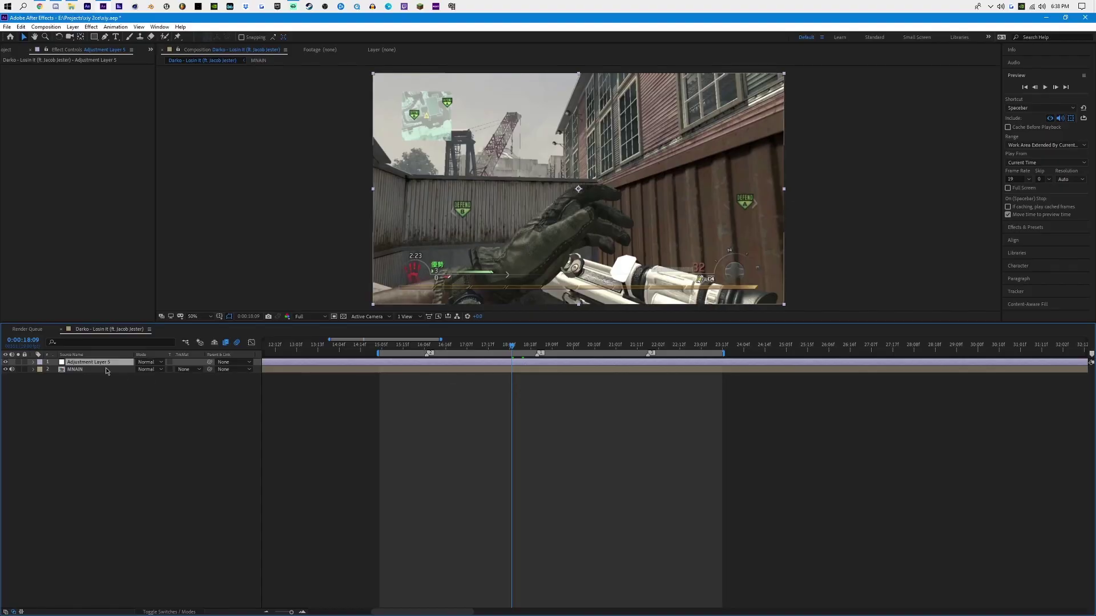
pyautogui.click(33, 363)
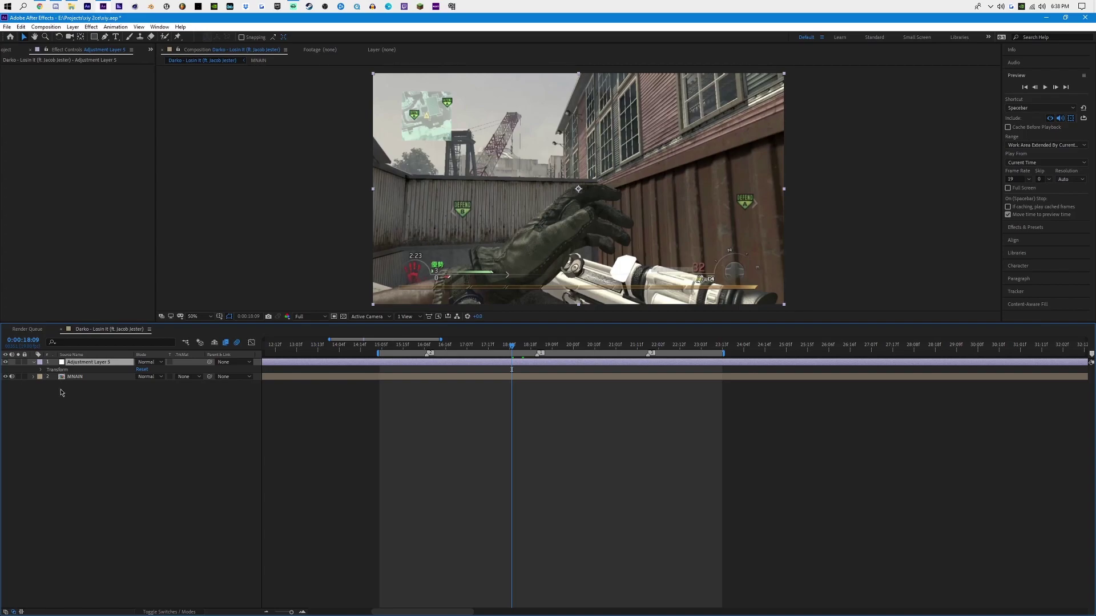
pyautogui.click(70, 378)
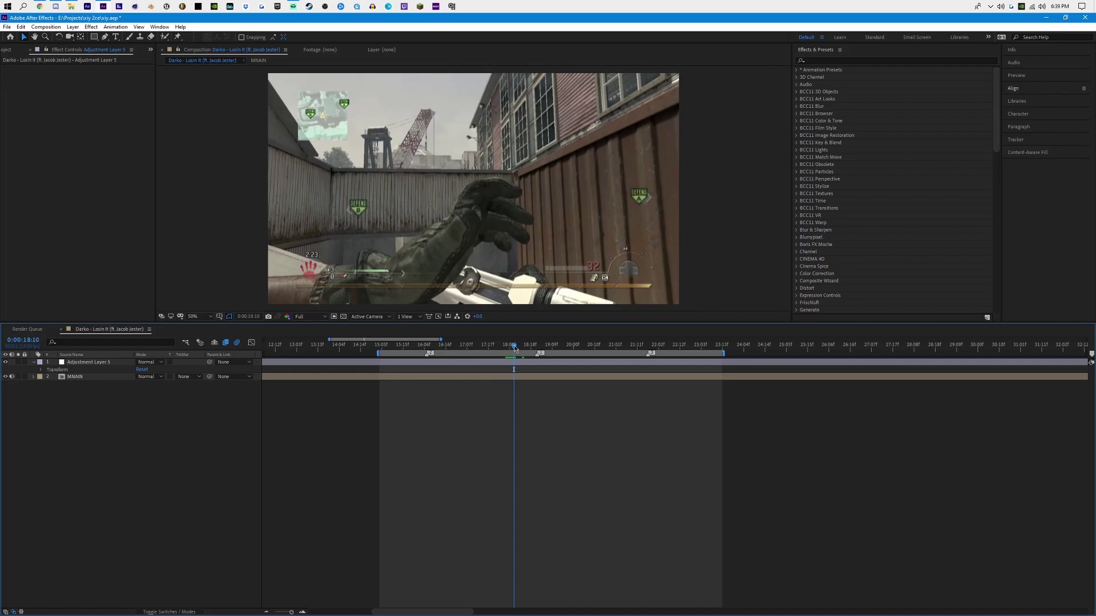
# Step: Find the Magic Bullet Looks effect and apply it three times to the adjustment layer
pyautogui.click(808, 61)
pyautogui.write('look')
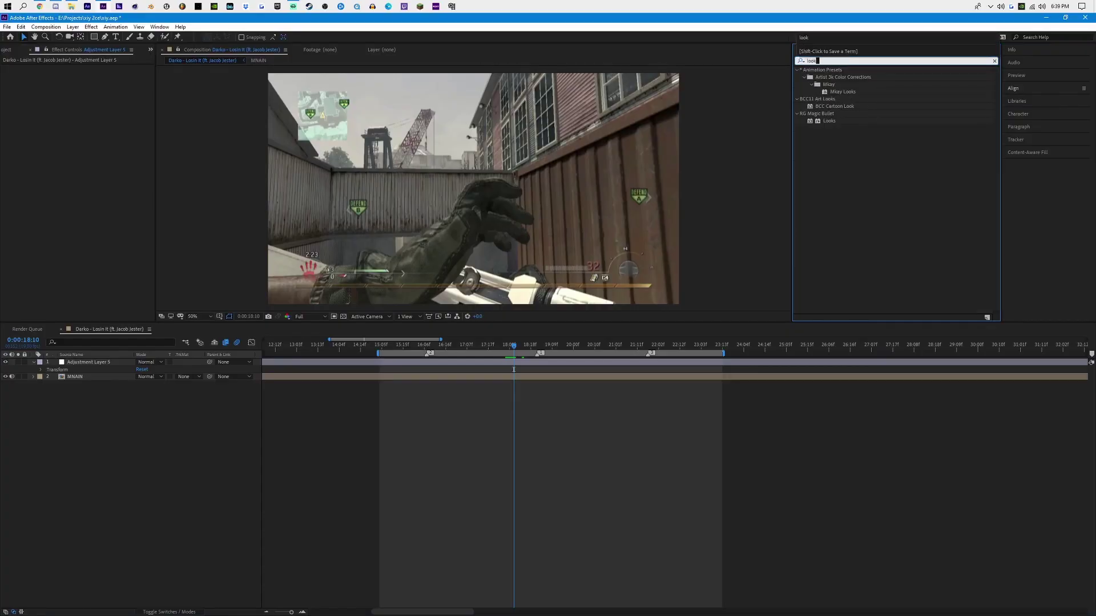
pyautogui.doubleClick(829, 121)
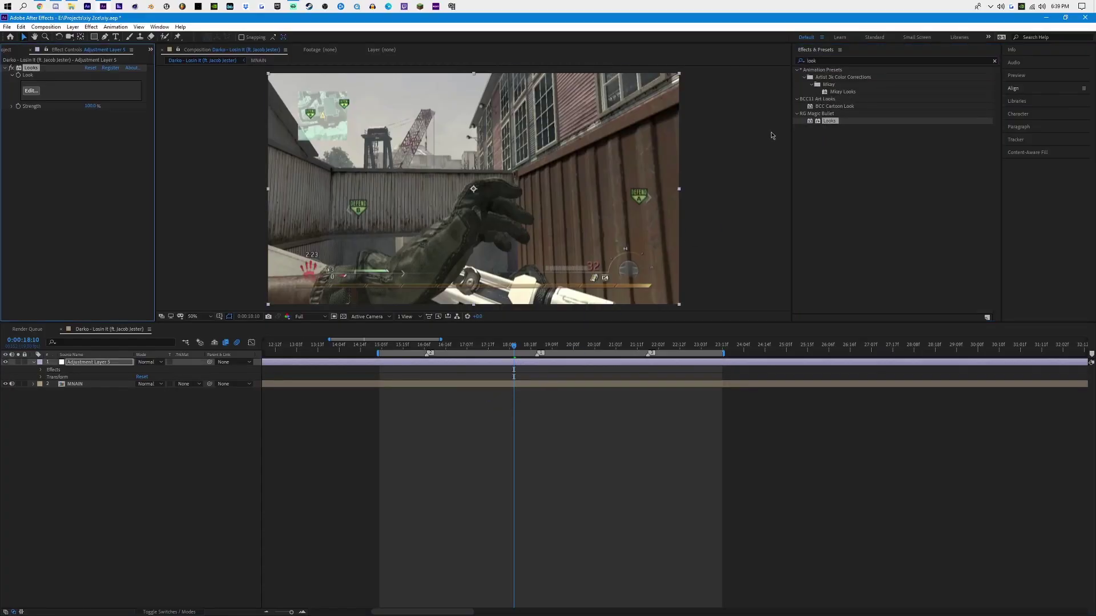
pyautogui.doubleClick(830, 121)
pyautogui.doubleClick(829, 121)
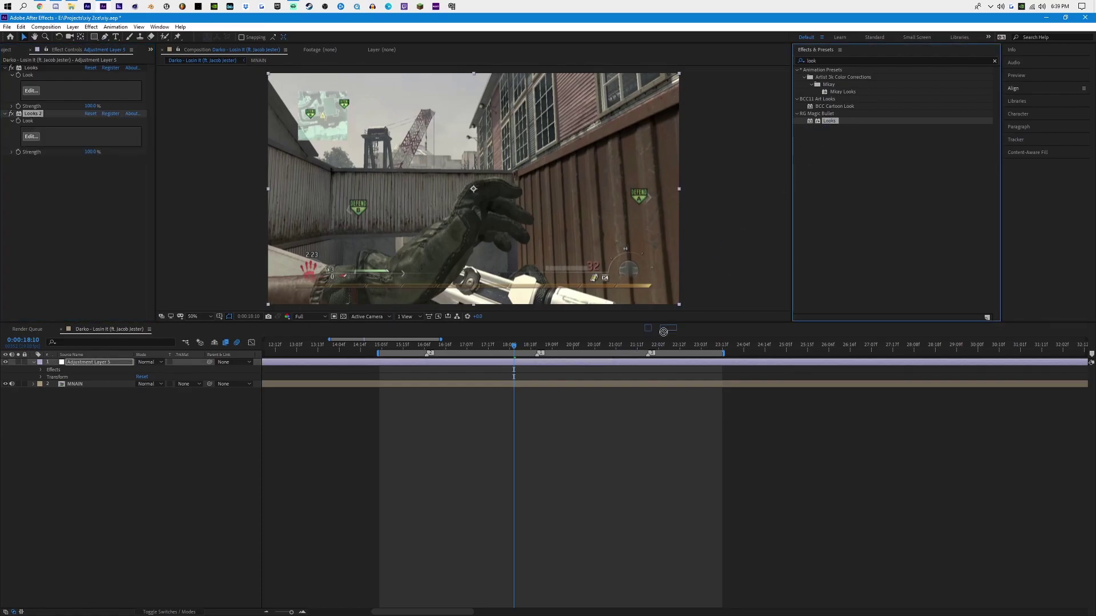
# Step: Apply the Photo Filter effect to the adjustment layer, placing it above the three Looks effects
pyautogui.click(825, 59)
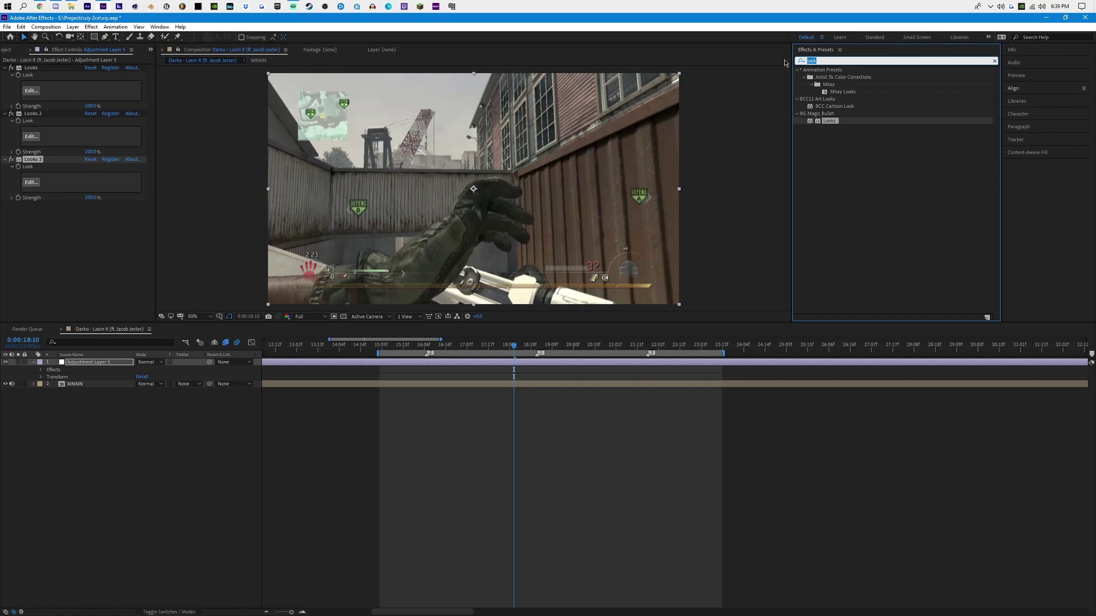
pyautogui.write('photo')
pyautogui.click(41, 63)
pyautogui.moveTo(41, 62); pyautogui.dragTo(41, 64)
# Step: Apply the Color Correction Curves effect to the adjustment layer, below the three Looks effects
pyautogui.click(817, 135)
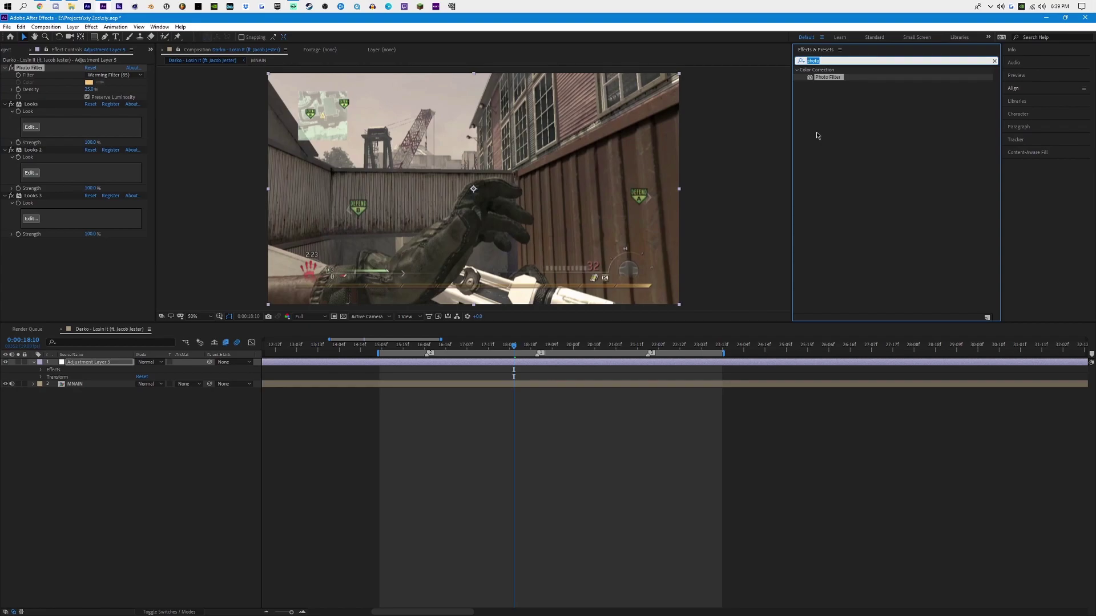
pyautogui.write('curv')
pyautogui.moveTo(830, 194); pyautogui.dragTo(116, 305)
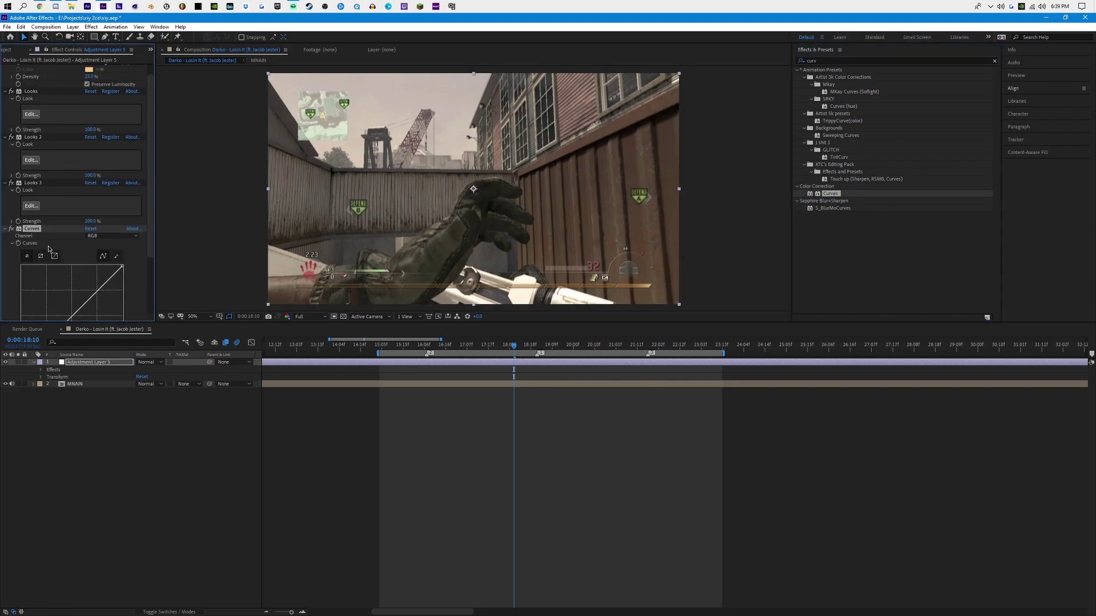
# Step: Collapse the Photo Filter, Looks and Curves effects and switch them off
pyautogui.click(5, 230)
pyautogui.click(5, 196)
pyautogui.click(5, 150)
pyautogui.click(5, 104)
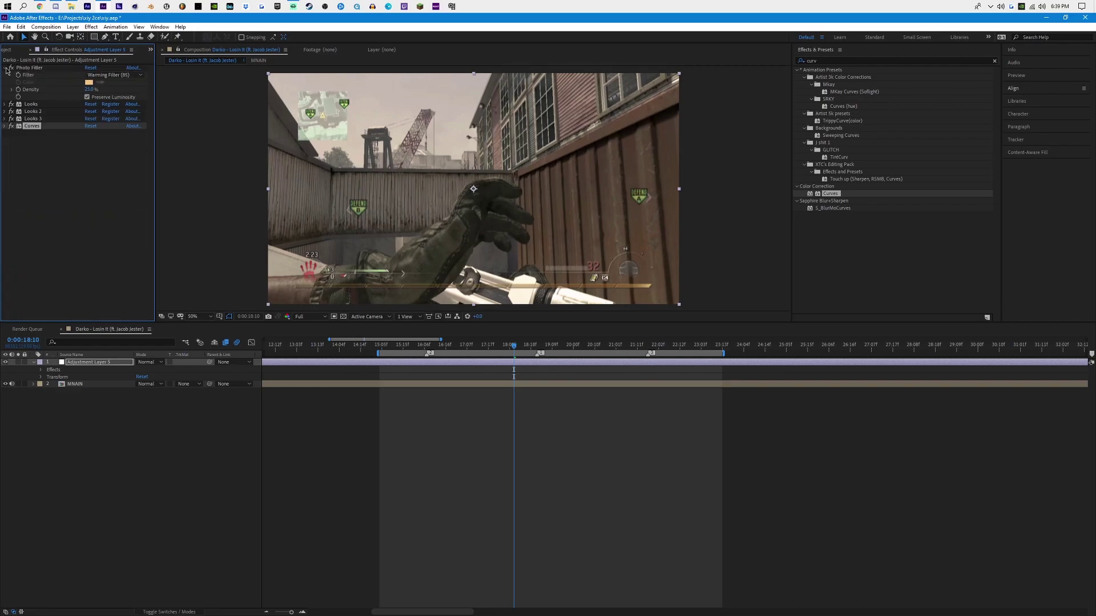
pyautogui.click(5, 68)
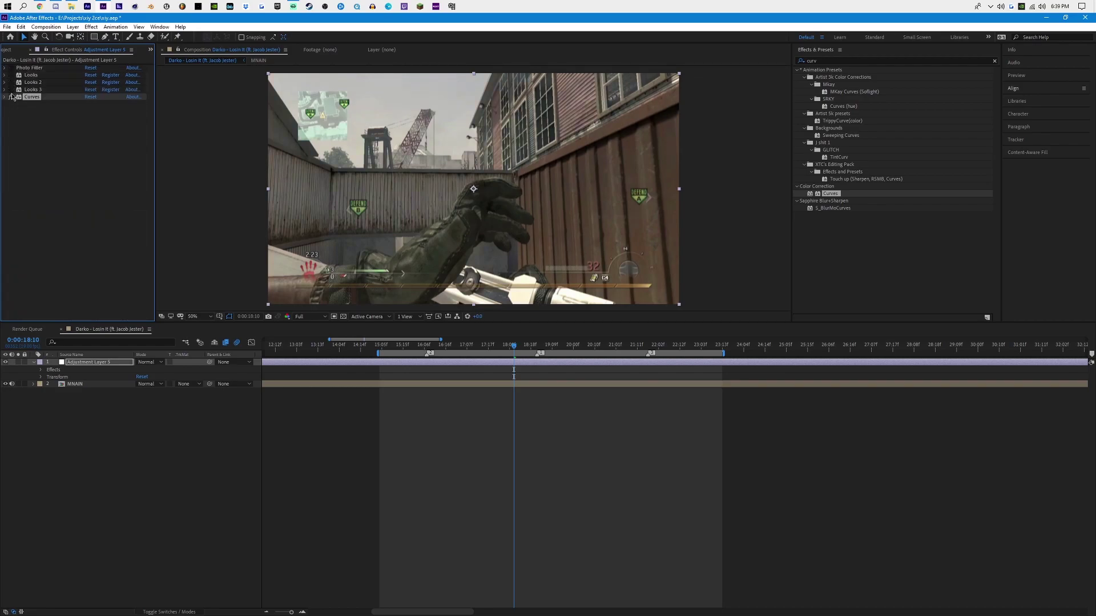
pyautogui.click(16, 74)
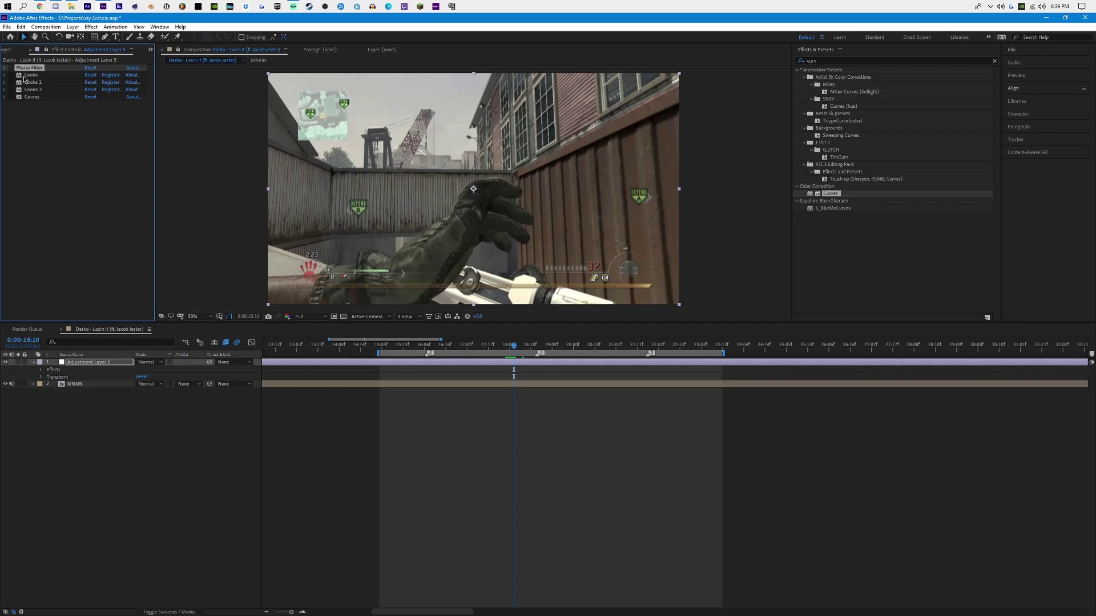
# Step: Enable the first Looks effect, compare Color Film Stock presets in its editor, and apply Prolochrome 4400
pyautogui.click(4, 75)
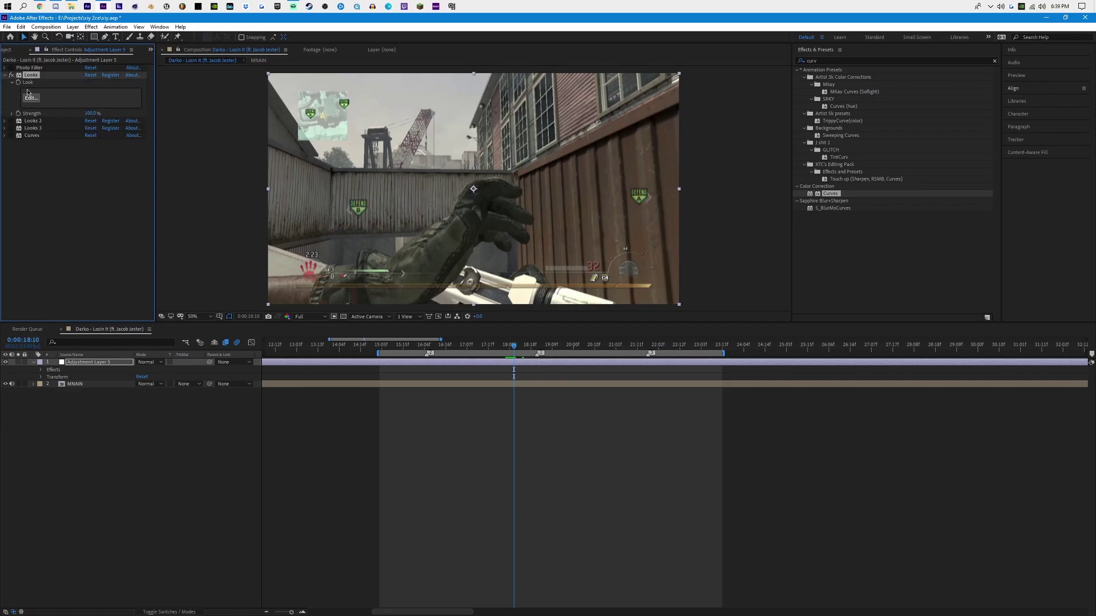
pyautogui.click(31, 98)
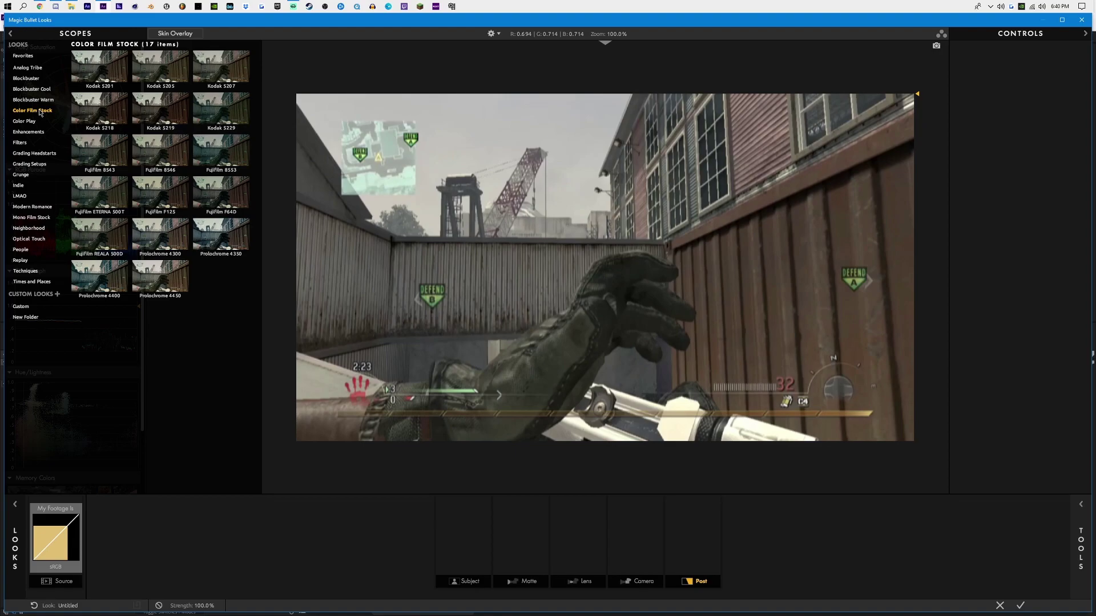
pyautogui.click(150, 108)
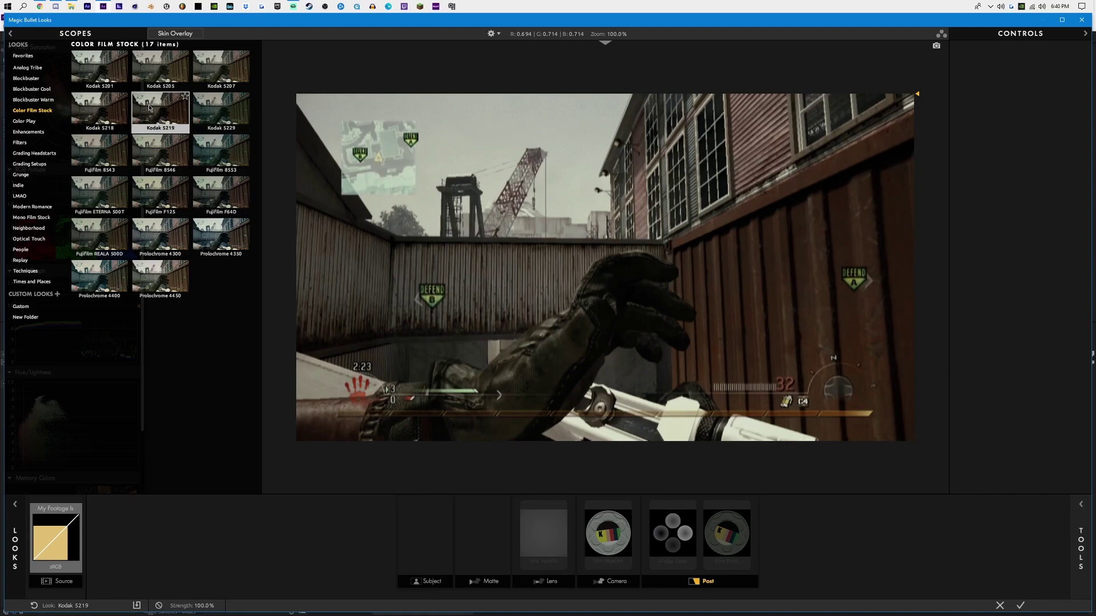
pyautogui.click(150, 156)
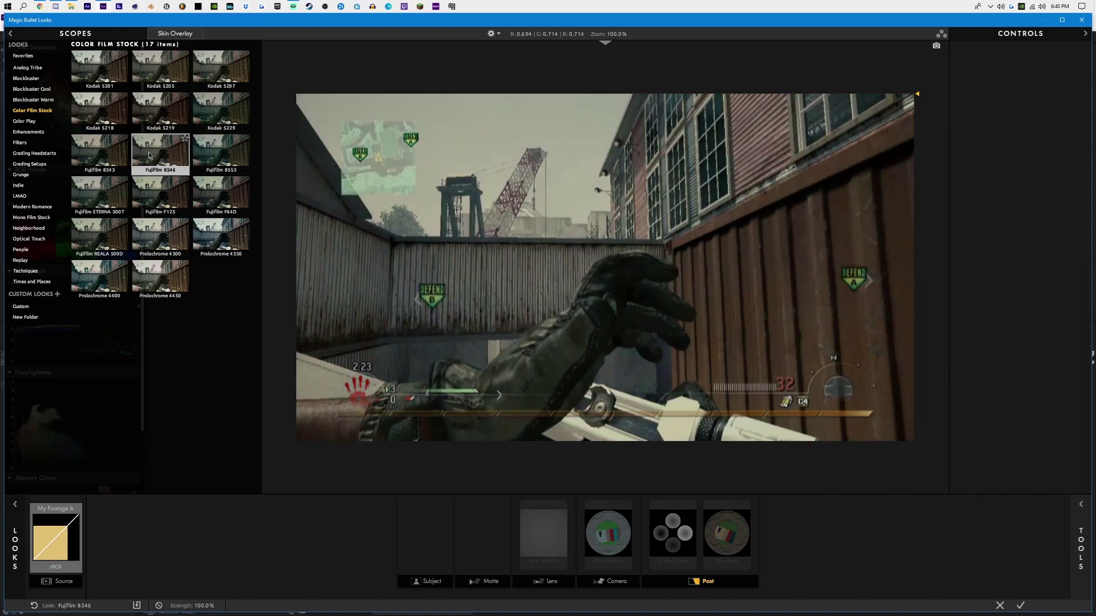
pyautogui.click(217, 147)
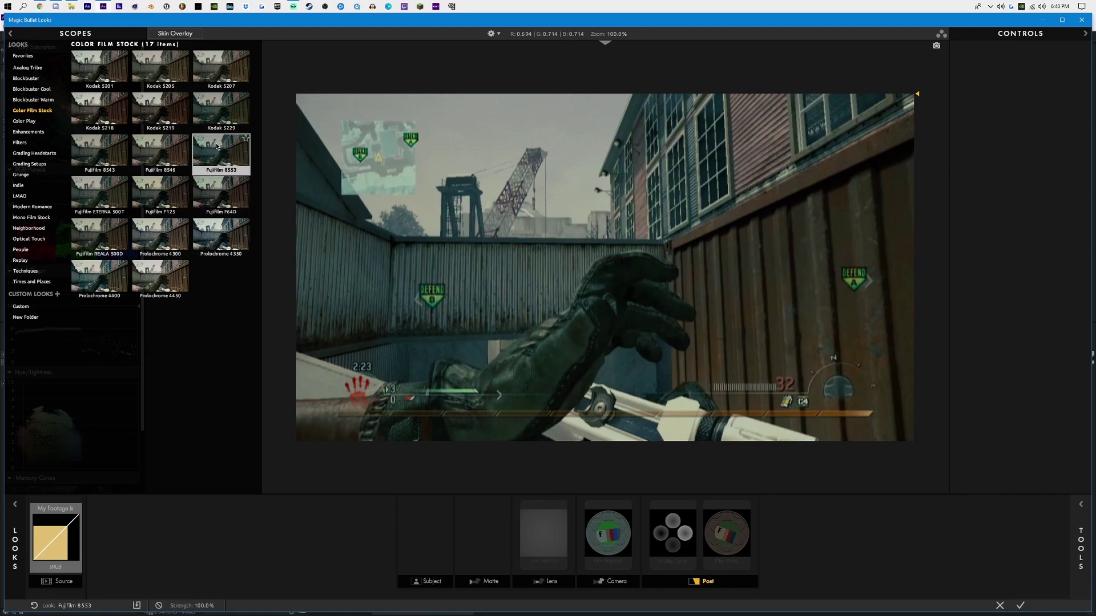
pyautogui.click(214, 241)
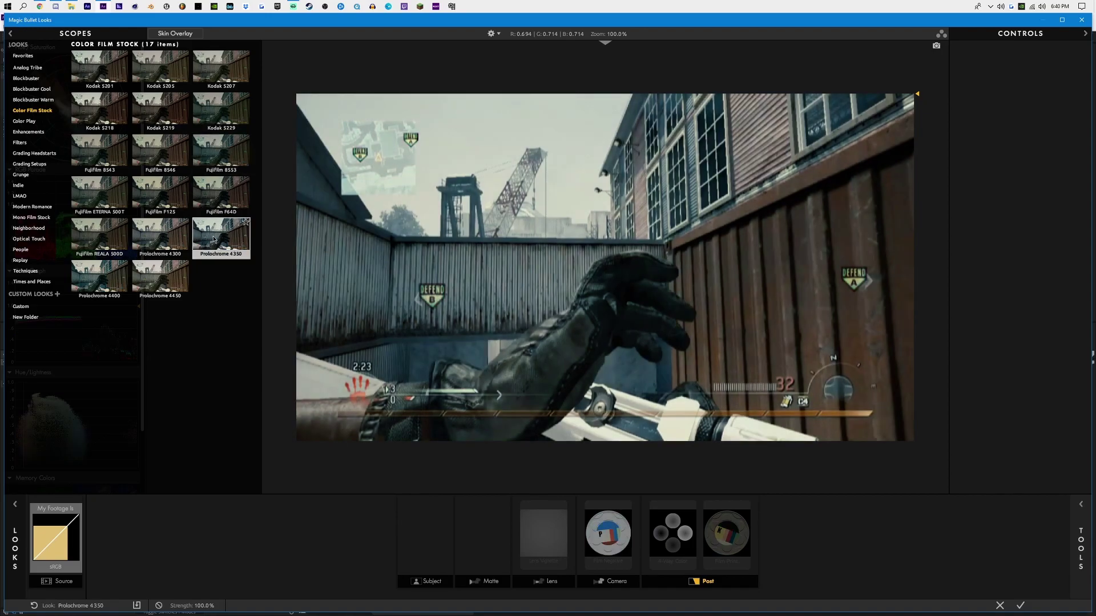
pyautogui.click(104, 277)
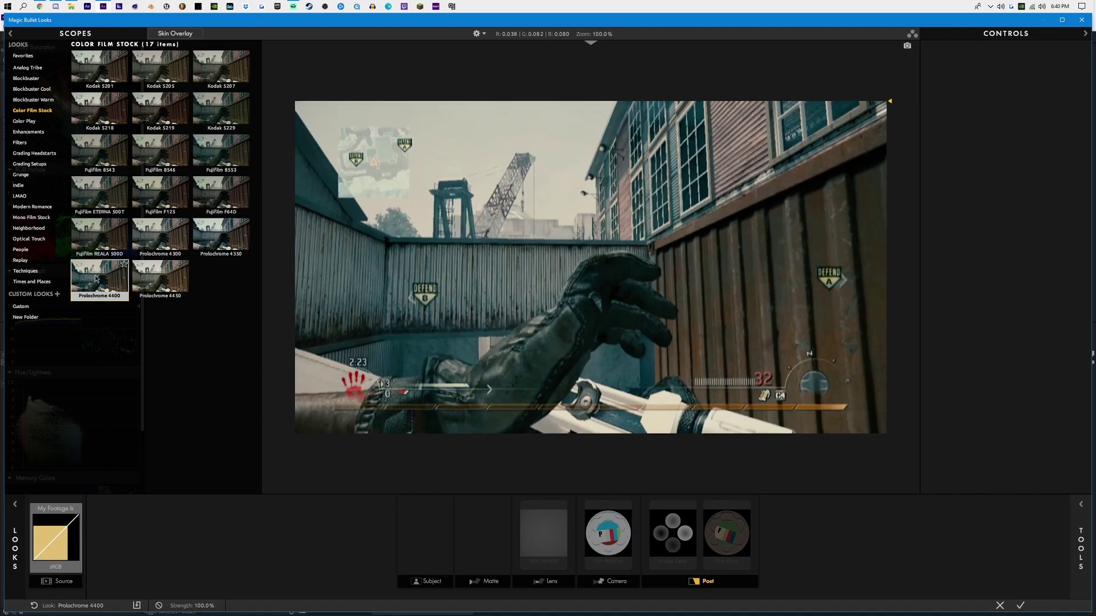
pyautogui.click(1021, 605)
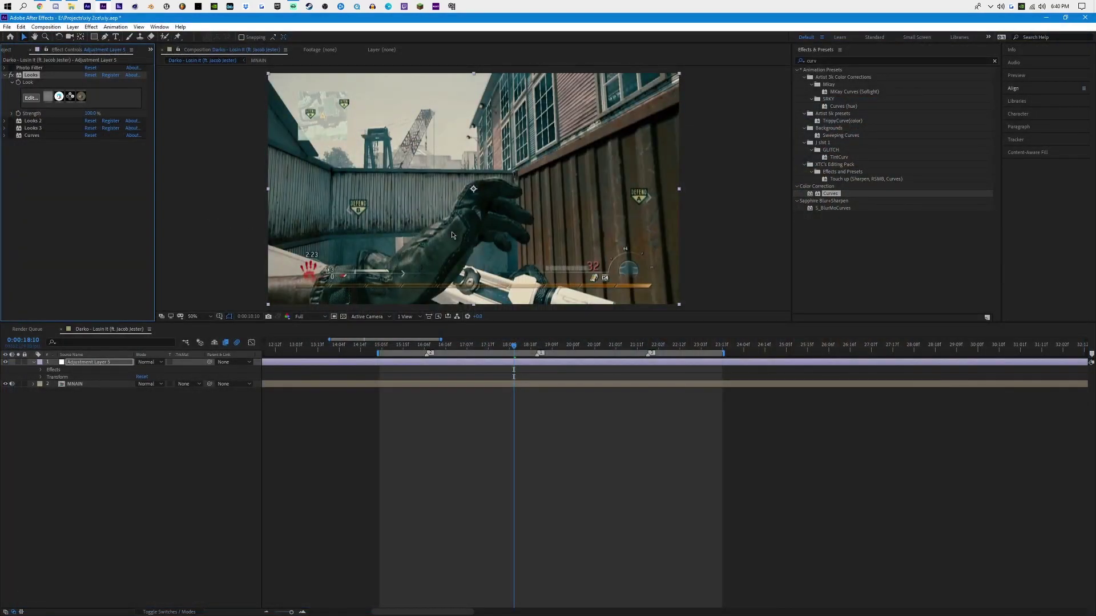
# Step: Set the first Looks effect's strength to 75%
pyautogui.click(90, 113)
pyautogui.write('75')
pyautogui.press('Return')
pyautogui.click(552, 442)
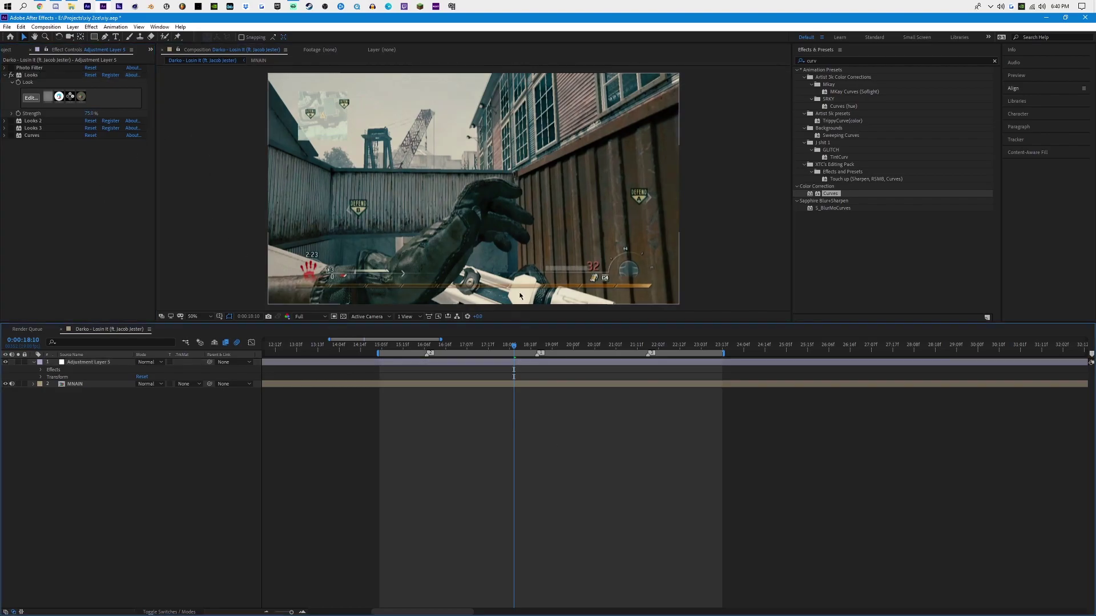
# Step: Apply the Color Film Stock preset Fujifilm ETERNA 500T to the second Looks effect and lower that effect's strength
pyautogui.click(5, 121)
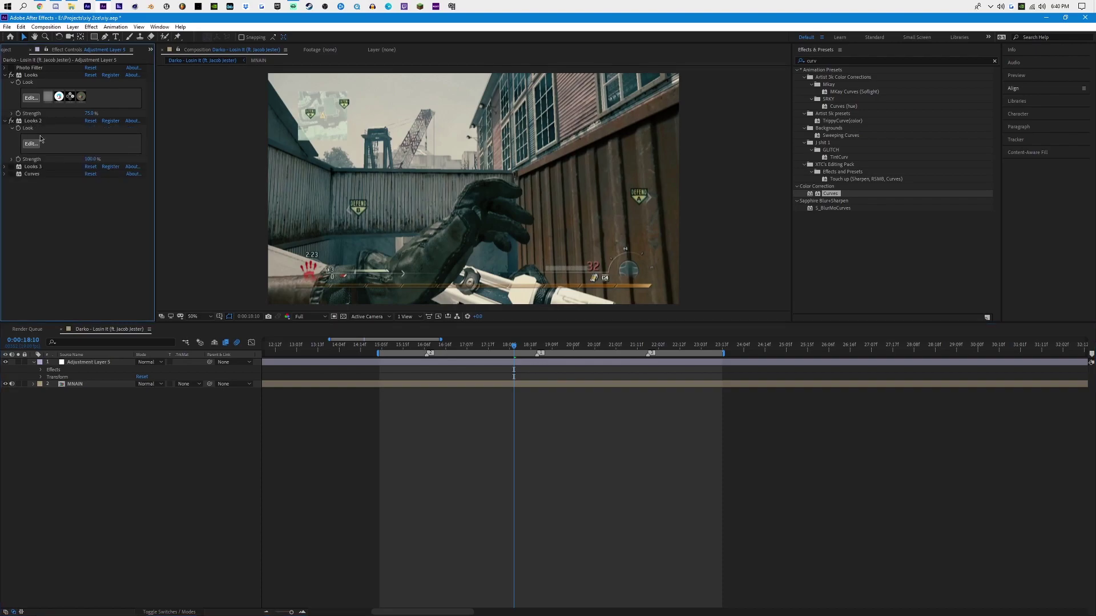
pyautogui.click(31, 144)
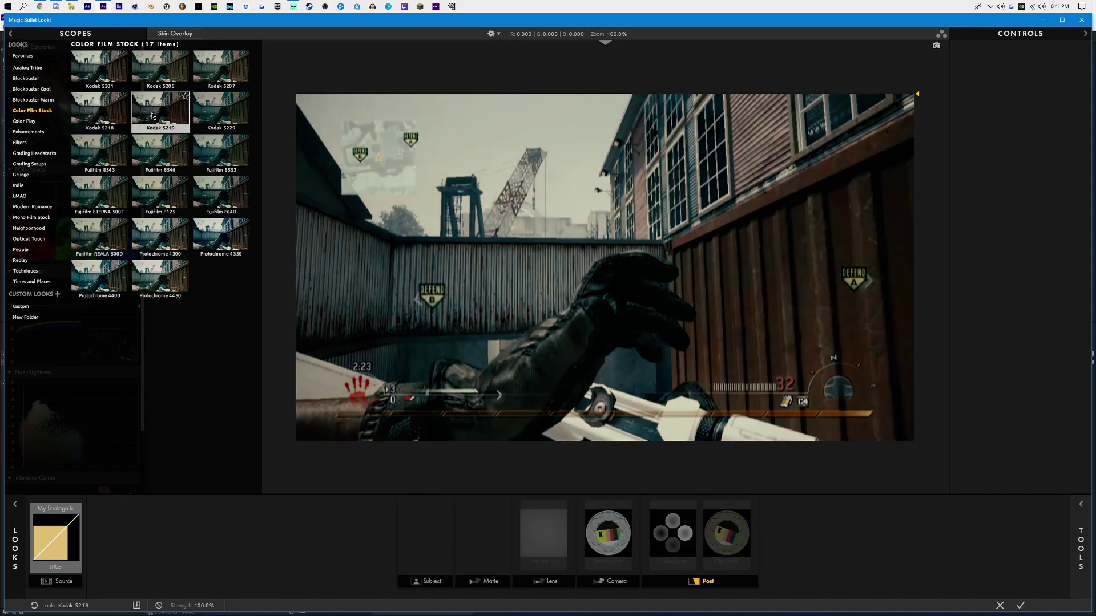
pyautogui.click(119, 144)
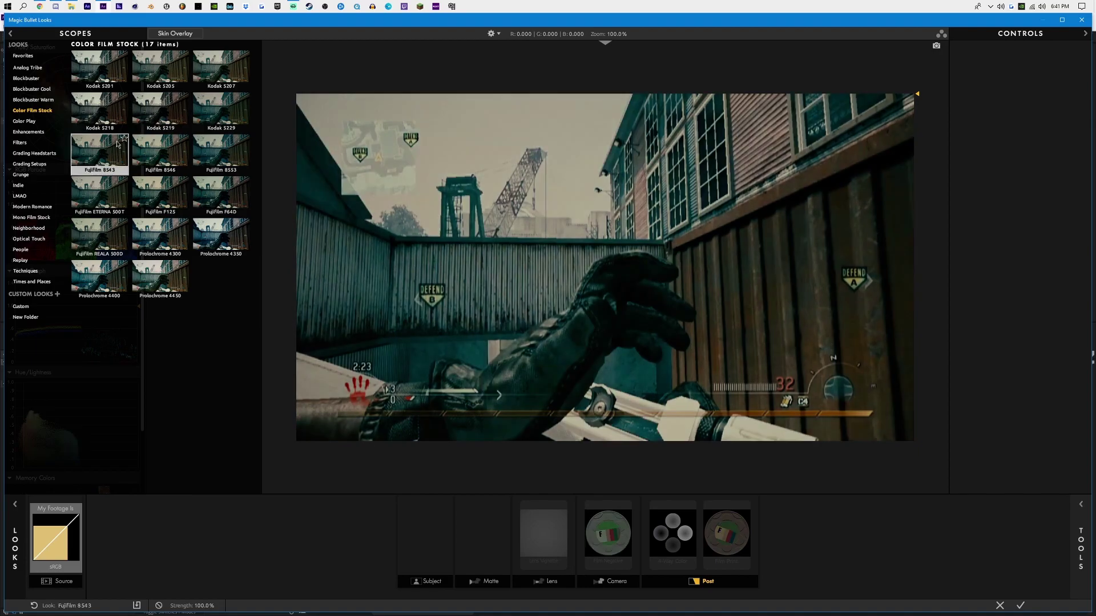
pyautogui.click(111, 184)
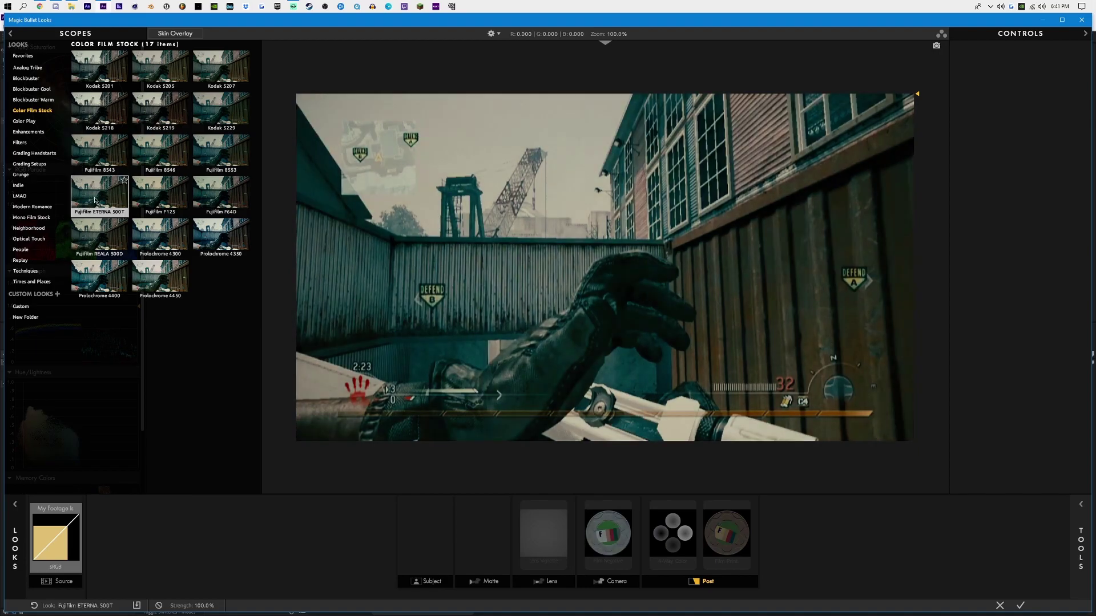
pyautogui.click(672, 533)
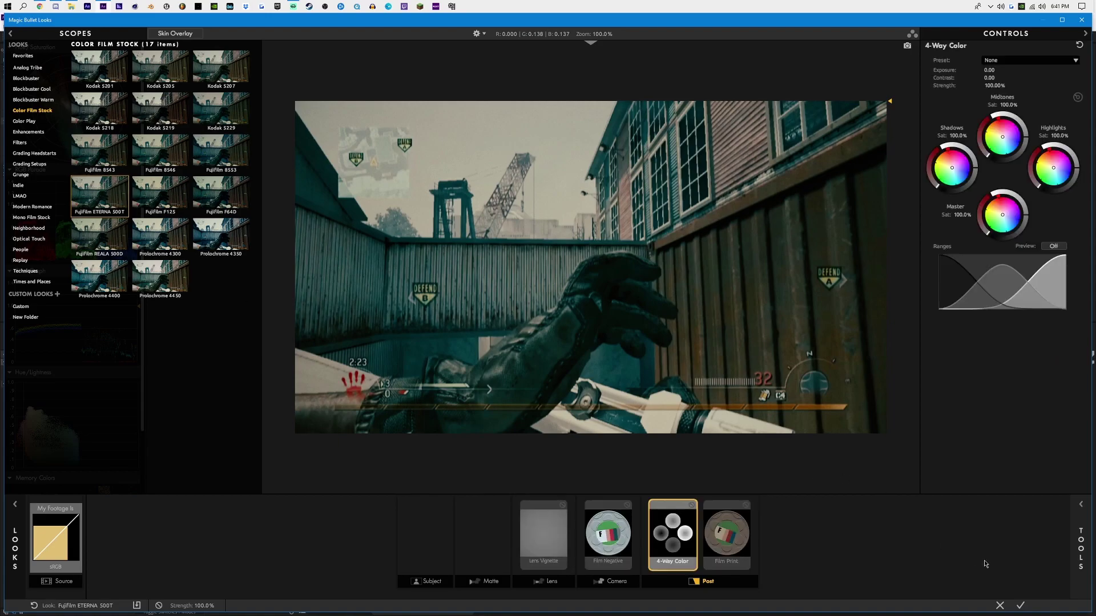
pyautogui.click(1020, 605)
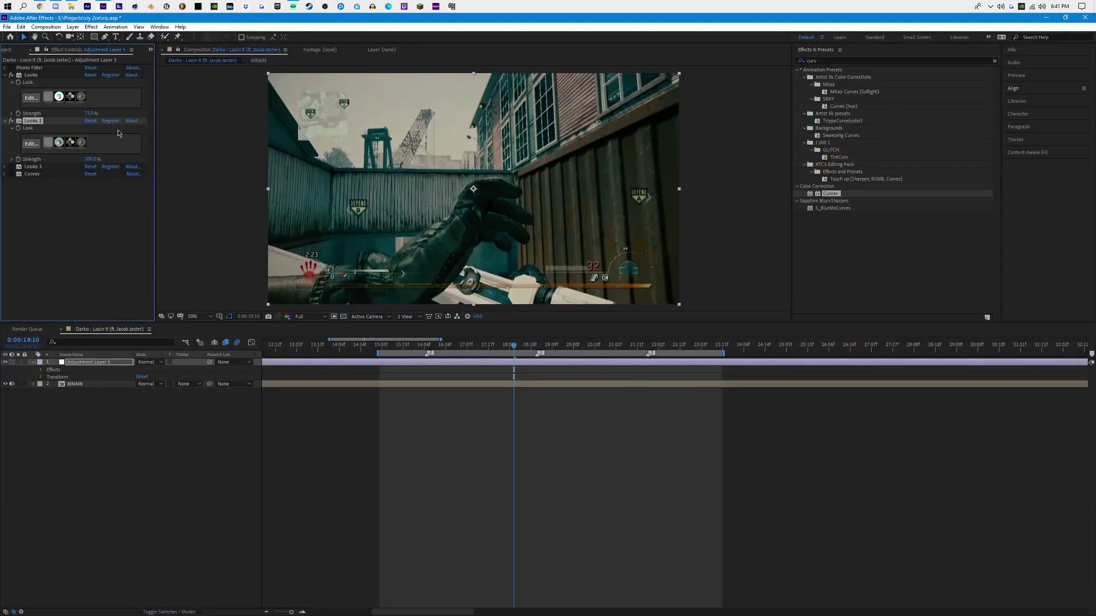
pyautogui.moveTo(91, 159); pyautogui.dragTo(68, 167)
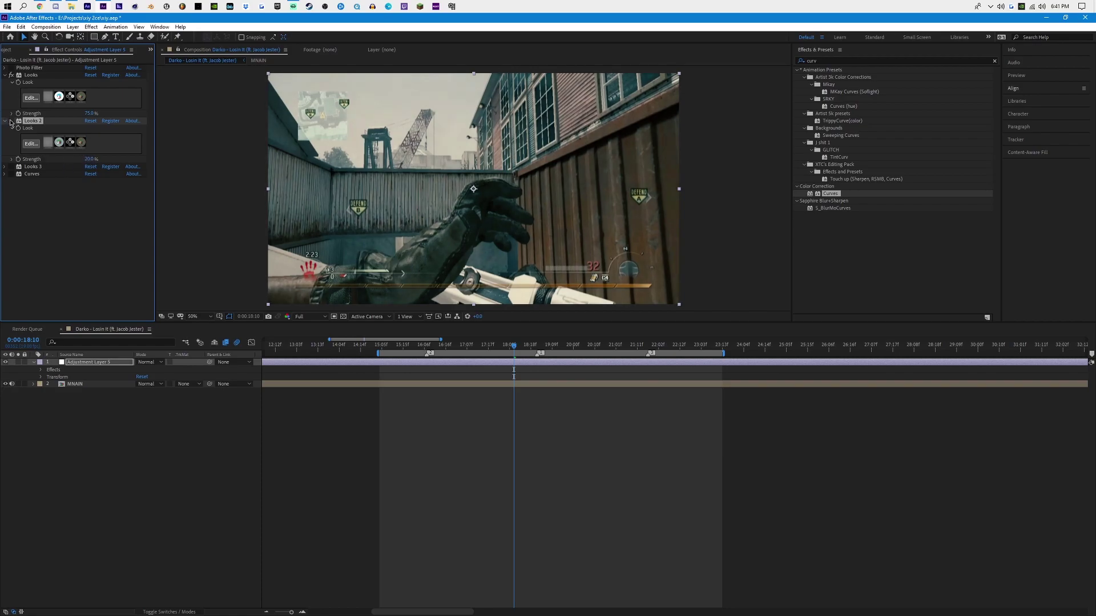
# Step: Toggle the adjustment layer's visibility to compare the footage with and without the color grade
pyautogui.click(6, 362)
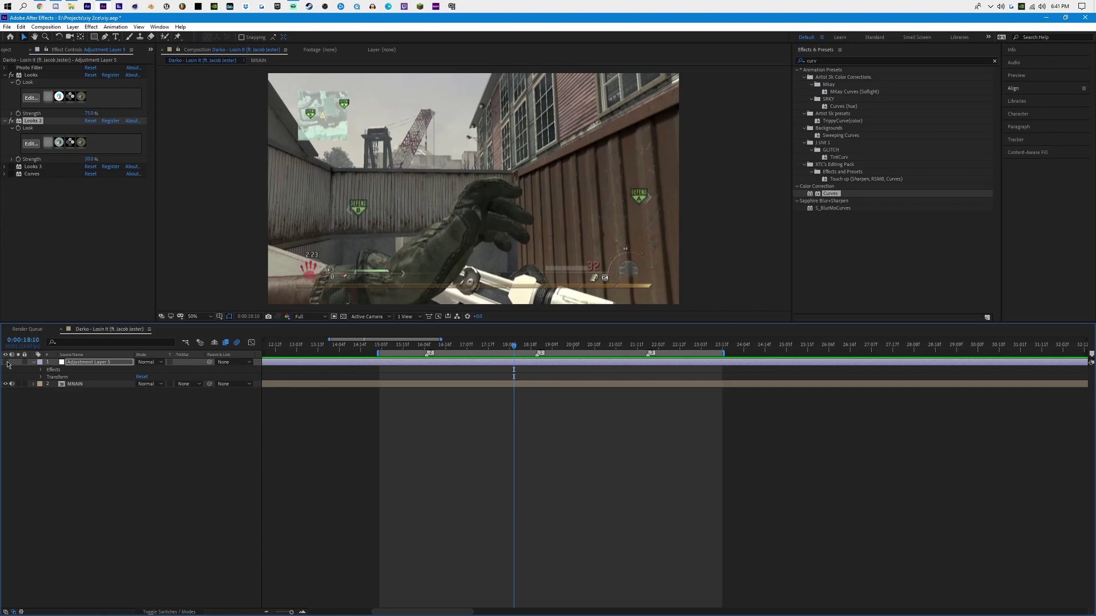
pyautogui.click(7, 363)
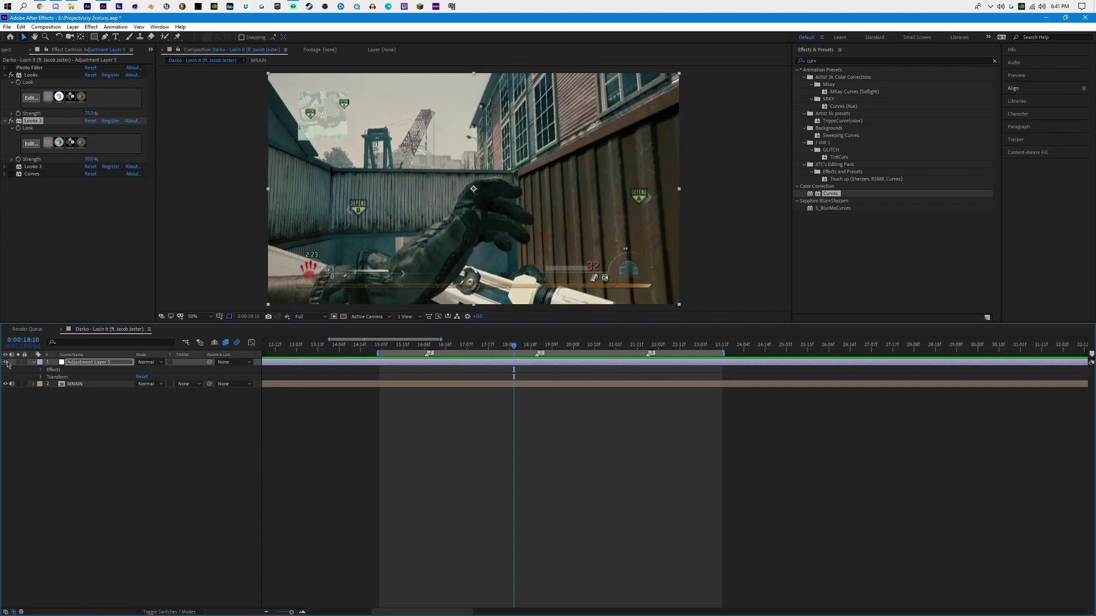
pyautogui.click(7, 362)
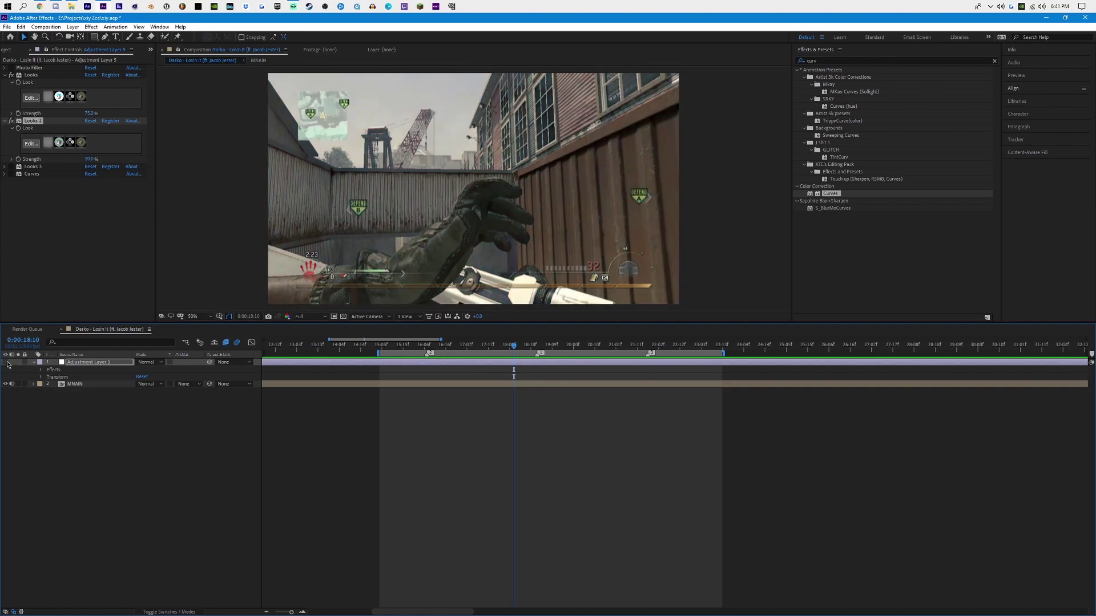
pyautogui.click(7, 363)
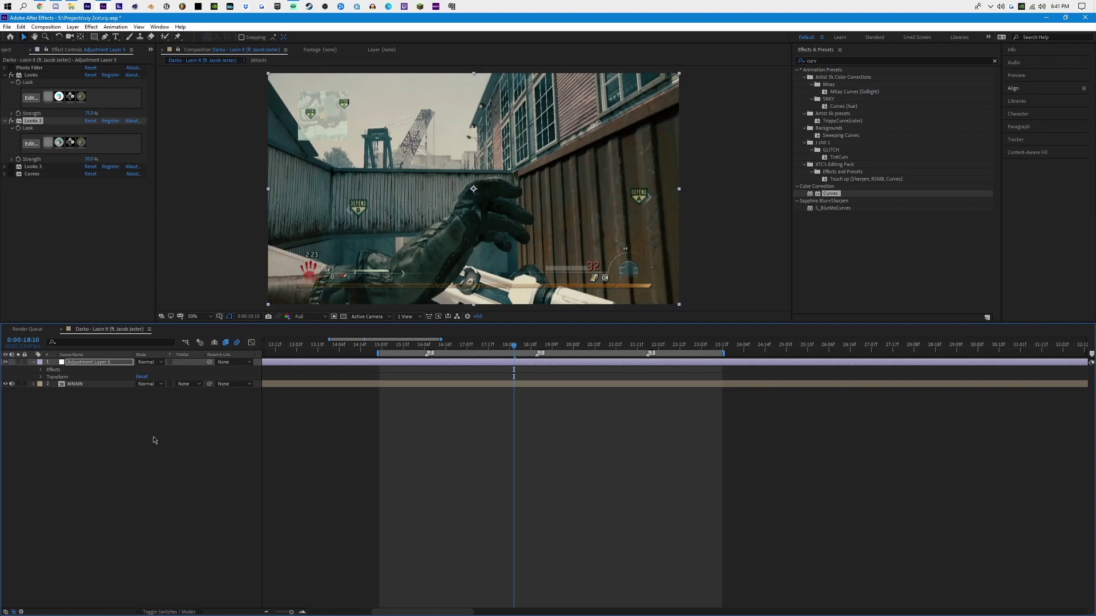
# Step: Set the first Looks effect's strength to 60%
pyautogui.click(31, 75)
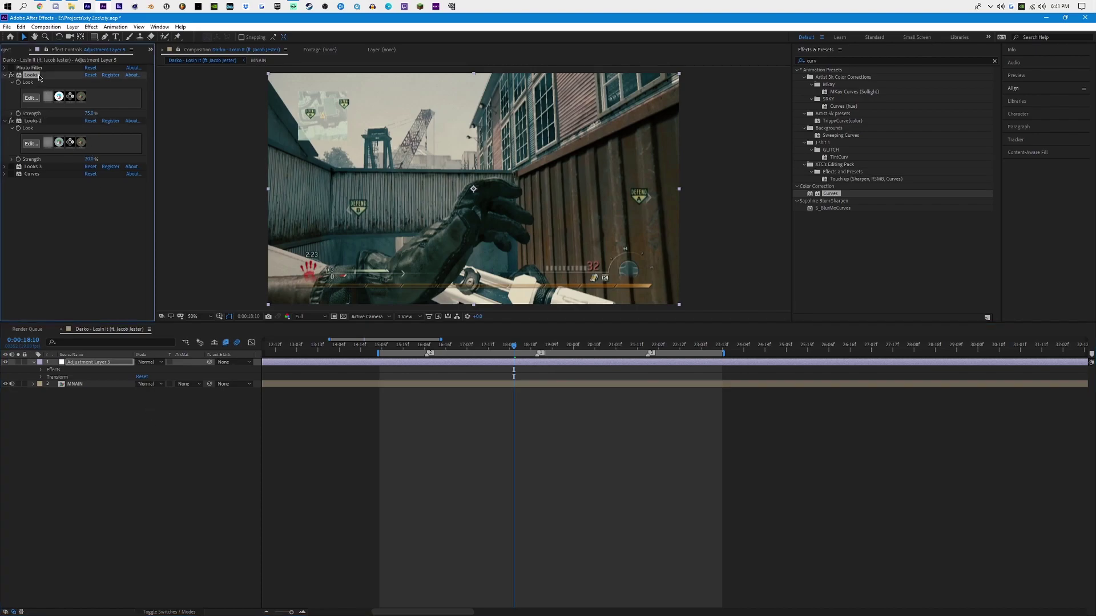
pyautogui.click(90, 113)
pyautogui.write('60')
pyautogui.press('Return')
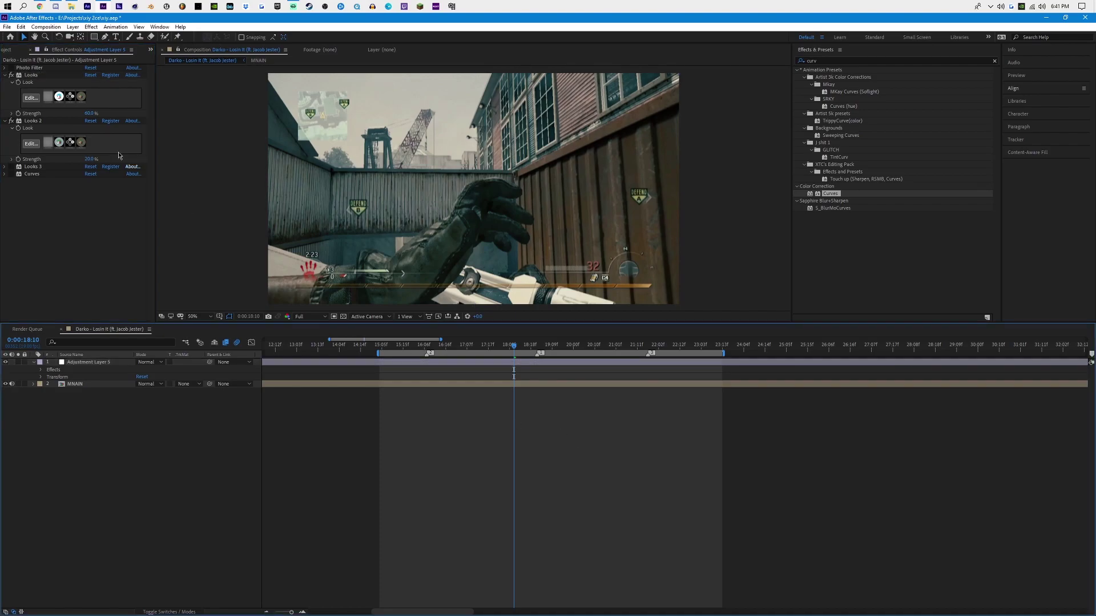
# Step: Enable the third Looks effect and preview the Grunge presets One in a Million and Pistachio in its editor
pyautogui.click(25, 167)
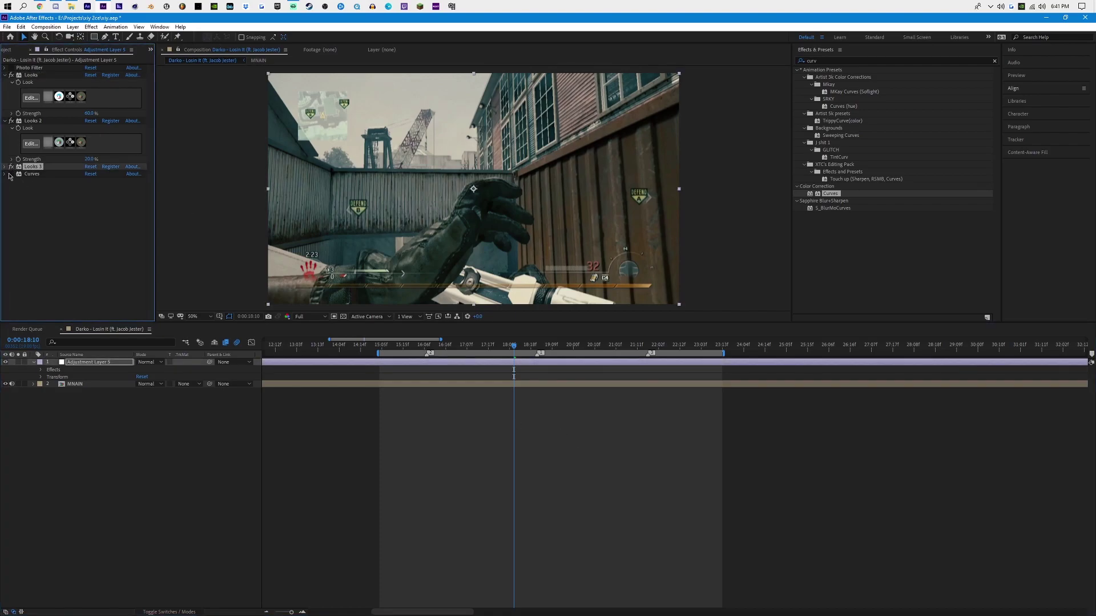
pyautogui.click(5, 167)
pyautogui.click(32, 189)
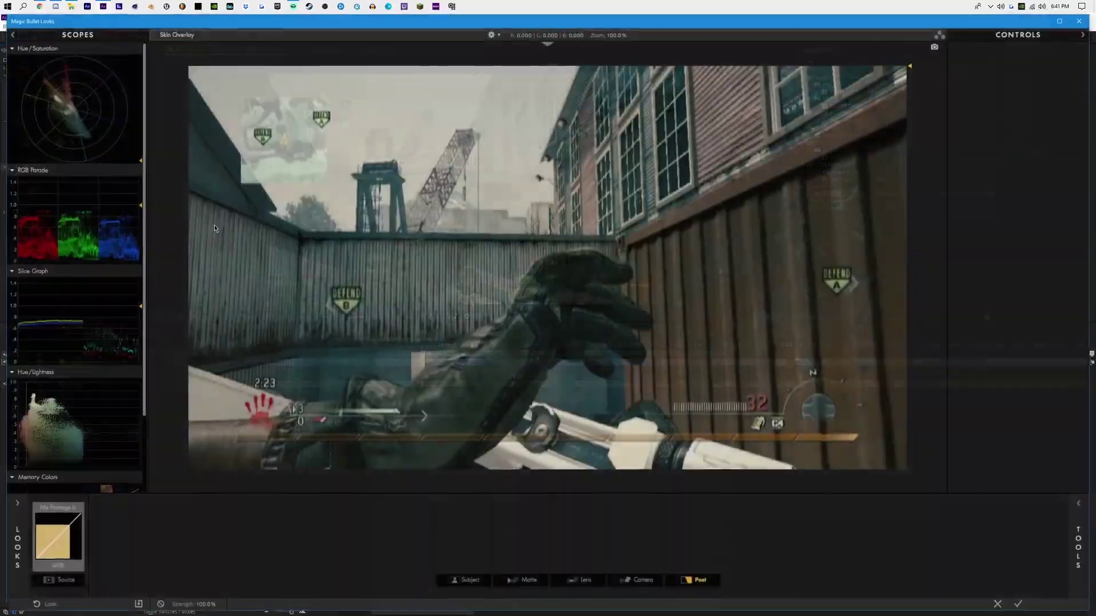
pyautogui.click(29, 227)
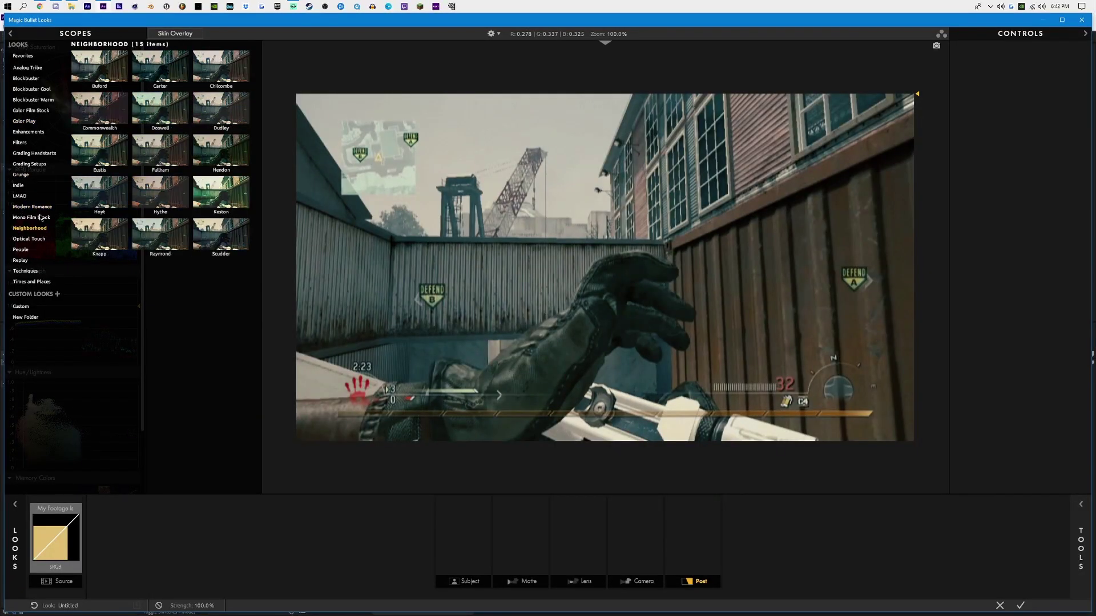
pyautogui.click(21, 175)
pyautogui.click(100, 112)
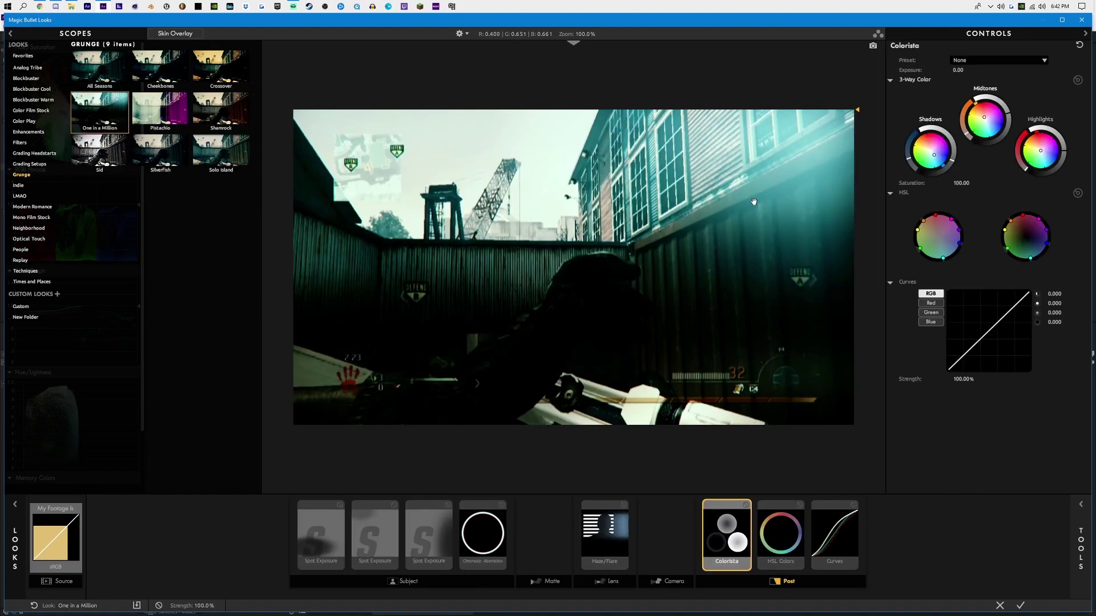
pyautogui.click(161, 111)
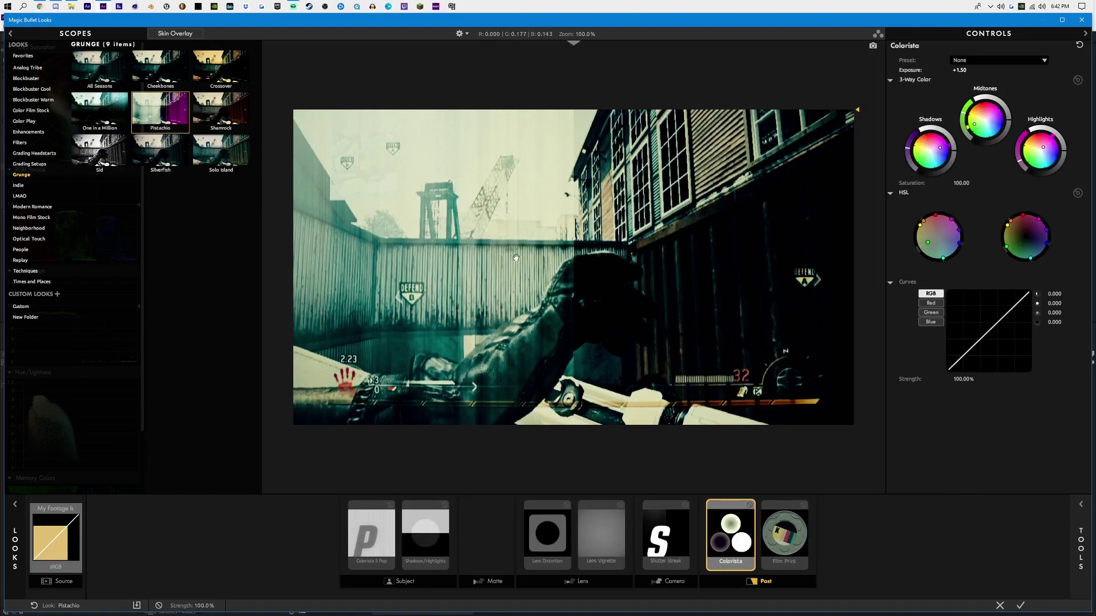
# Step: Apply the Color Play preset Emeraldaze to the third Looks effect and strongly reduce that effect's strength
pyautogui.click(24, 121)
pyautogui.click(97, 119)
pyautogui.click(161, 122)
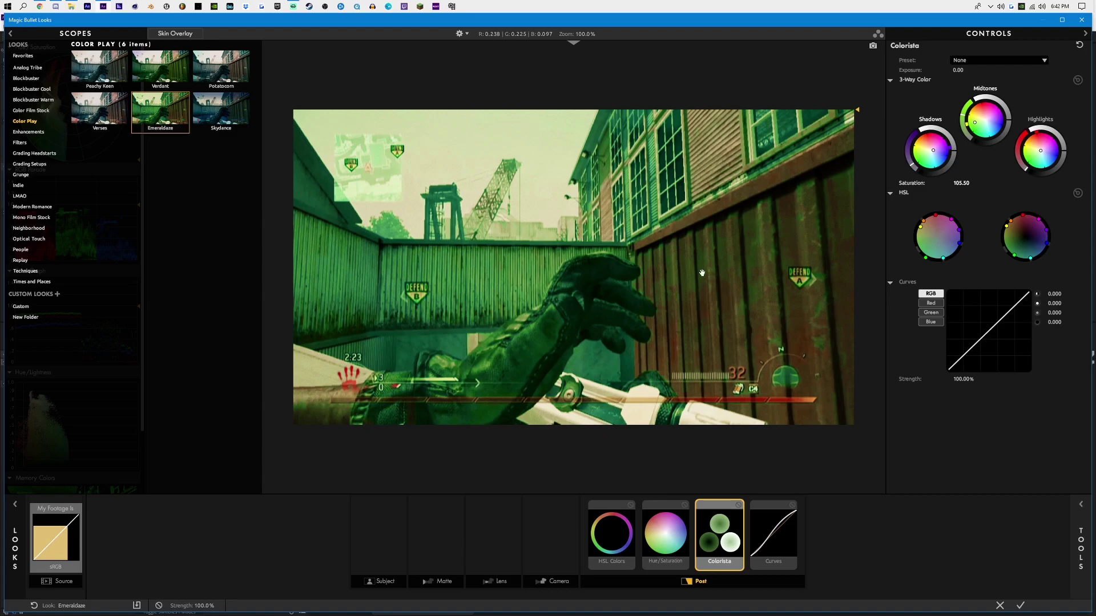
pyautogui.click(1020, 604)
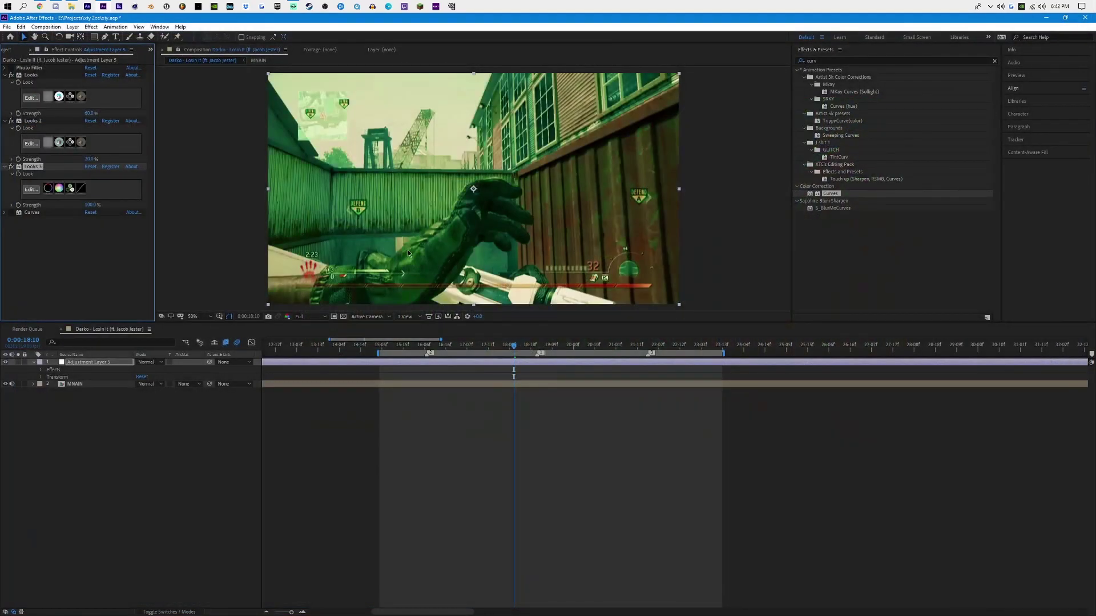
pyautogui.moveTo(90, 205); pyautogui.dragTo(65, 210)
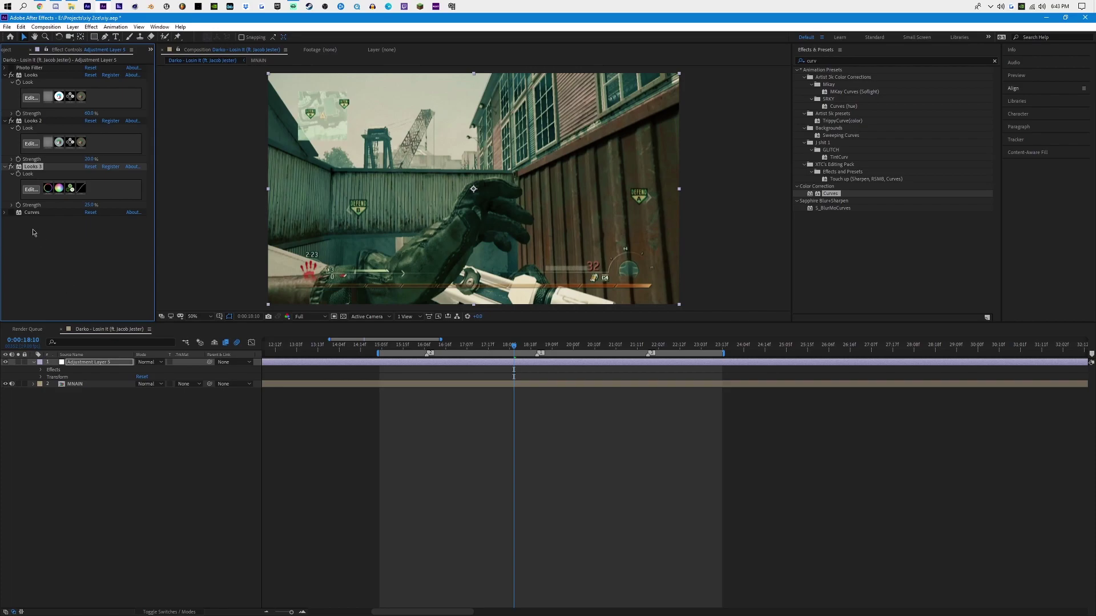
# Step: Enable the Curves effect and make subtle adjustments to its RGB curve with points in the shadows and highlights
pyautogui.click(5, 213)
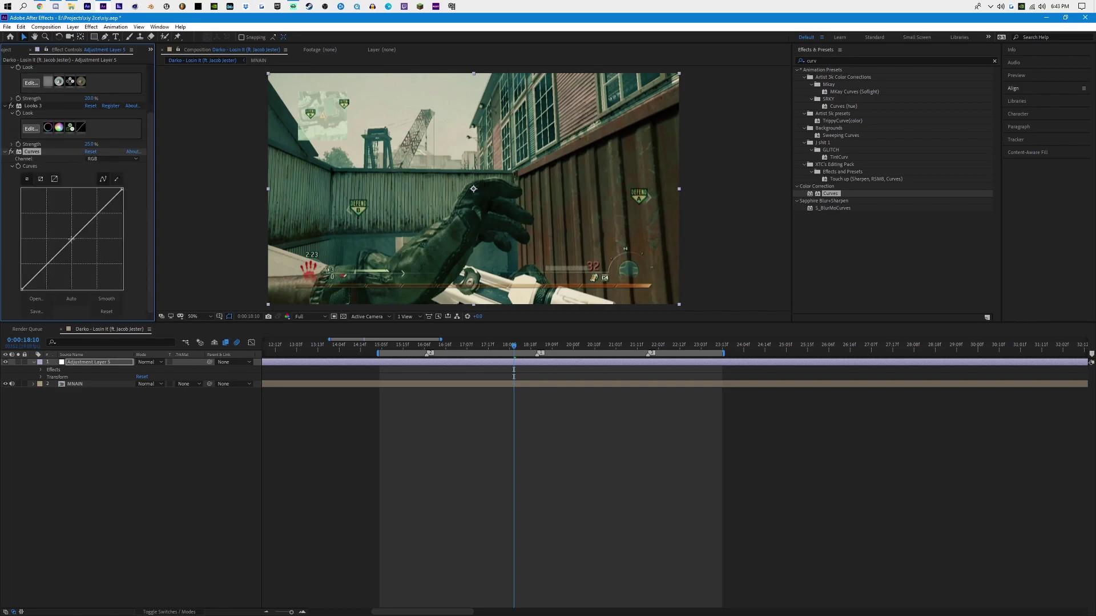
pyautogui.click(96, 214)
pyautogui.click(46, 263)
pyautogui.moveTo(46, 264); pyautogui.dragTo(48, 265)
pyautogui.moveTo(96, 215)
pyautogui.mouseDown()
pyautogui.moveTo(93, 199)
pyautogui.moveTo(98, 214)
pyautogui.mouseUp()
pyautogui.moveTo(47, 263)
pyautogui.mouseDown()
pyautogui.moveTo(54, 274)
pyautogui.moveTo(48, 264)
pyautogui.mouseUp()
pyautogui.moveTo(99, 213); pyautogui.dragTo(98, 214)
pyautogui.click(37, 275)
pyautogui.moveTo(47, 264); pyautogui.dragTo(48, 261)
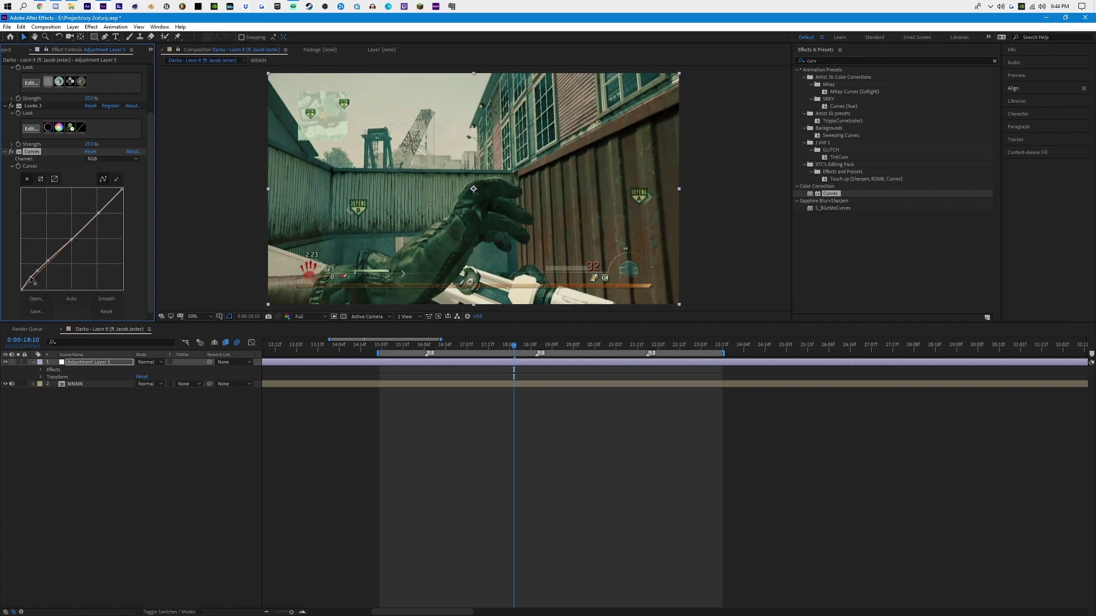
pyautogui.click(30, 278)
pyautogui.moveTo(107, 205)
pyautogui.mouseDown()
pyautogui.moveTo(118, 196)
pyautogui.moveTo(98, 215)
pyautogui.moveTo(109, 206)
pyautogui.mouseUp()
# Step: Switch the Curves effect off and on to compare the footage, and collapse its settings
pyautogui.click(11, 152)
pyautogui.click(11, 152)
pyautogui.keyDown('ctrl'); pyautogui.click(5, 152); pyautogui.keyUp('ctrl')
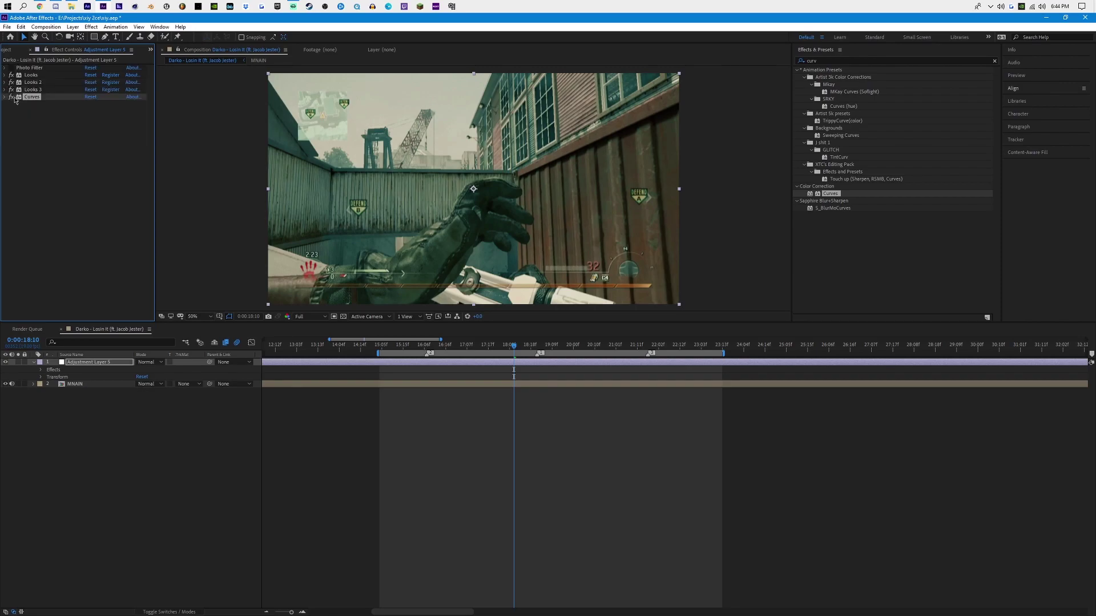
# Step: Add a second Curves effect to the adjustment layer and set its channel to Green
pyautogui.moveTo(832, 197); pyautogui.dragTo(131, 171)
pyautogui.click(125, 112)
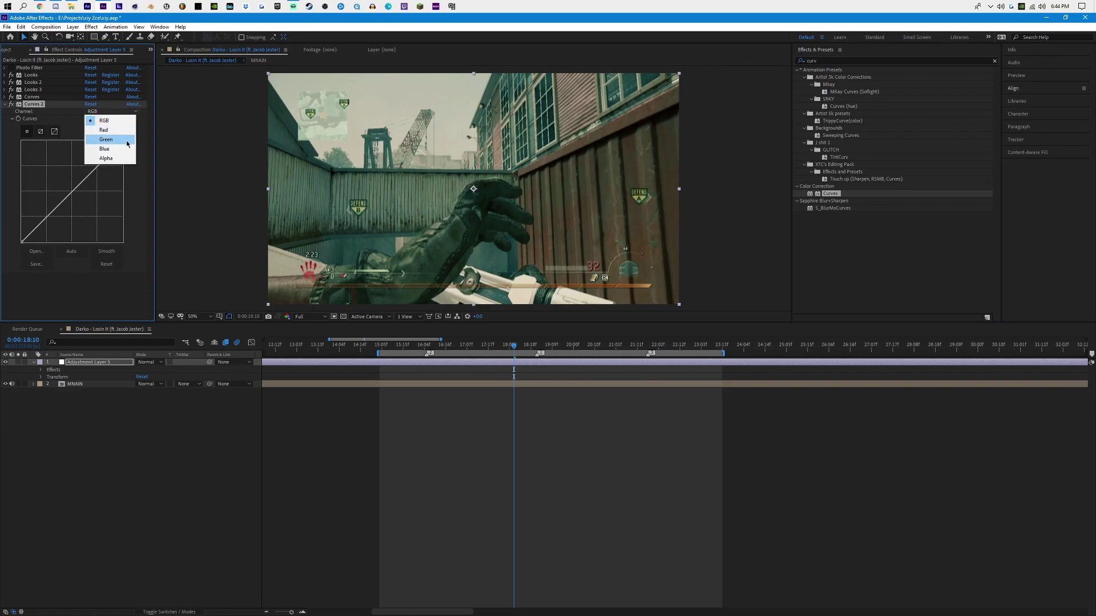
pyautogui.click(117, 139)
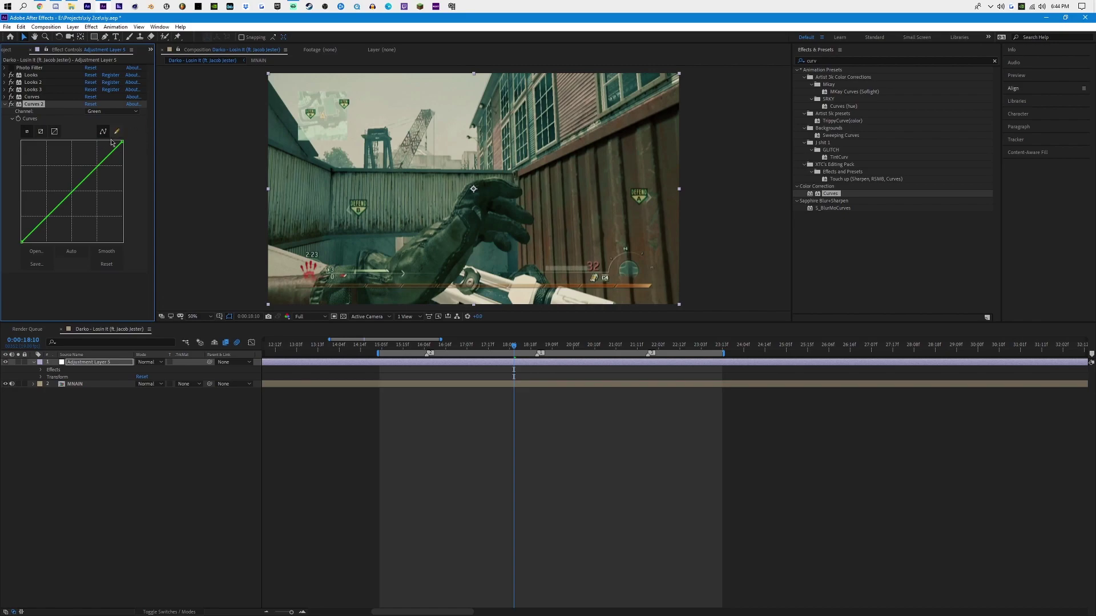
pyautogui.click(123, 111)
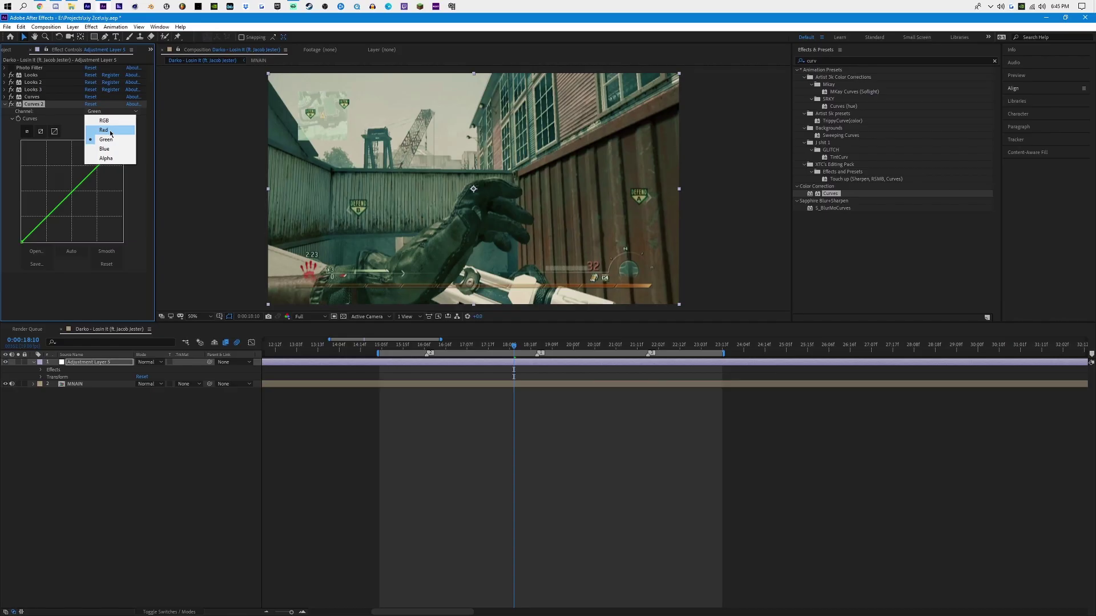
pyautogui.click(142, 132)
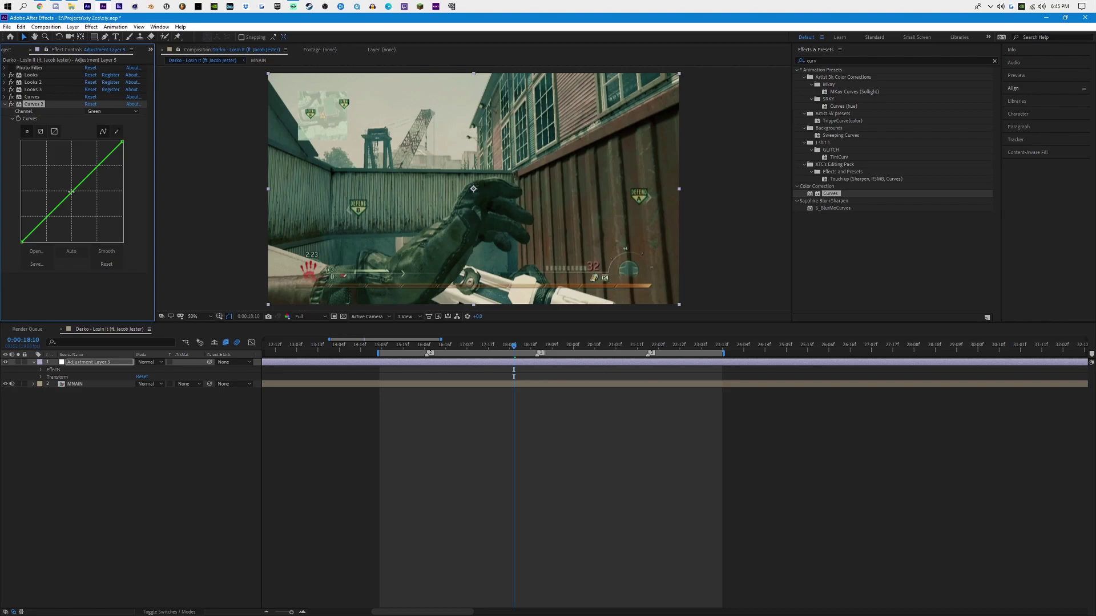
# Step: Fine-tune the second Curves effect's green curve with points in the shadows and highlights, and collapse its settings
pyautogui.click(97, 166)
pyautogui.moveTo(34, 228); pyautogui.dragTo(51, 212)
pyautogui.moveTo(98, 166); pyautogui.dragTo(98, 163)
pyautogui.click(107, 152)
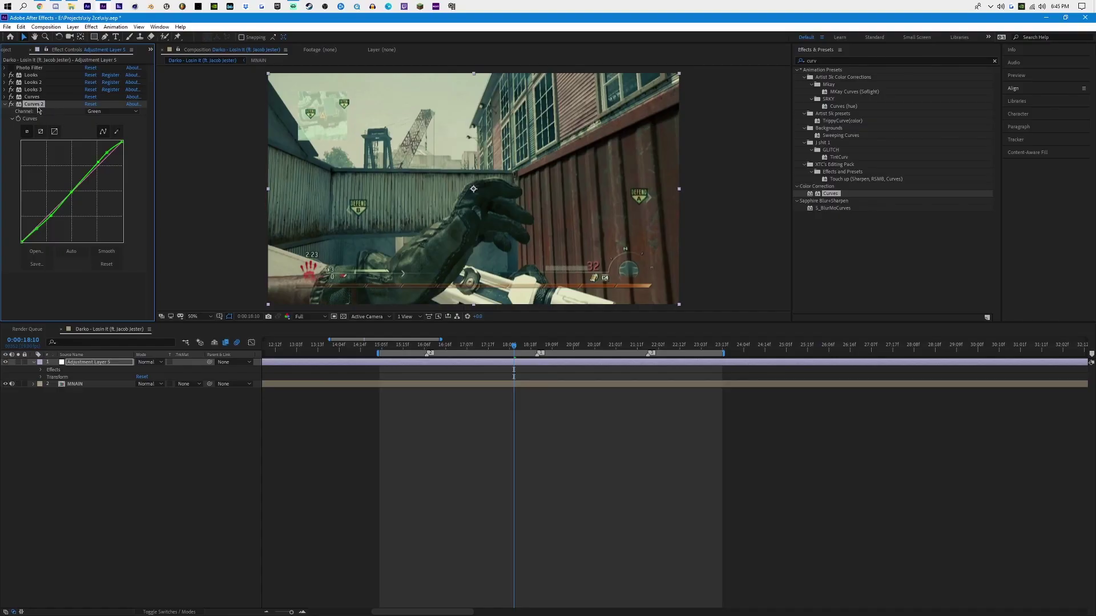
pyautogui.click(5, 104)
pyautogui.click(98, 151)
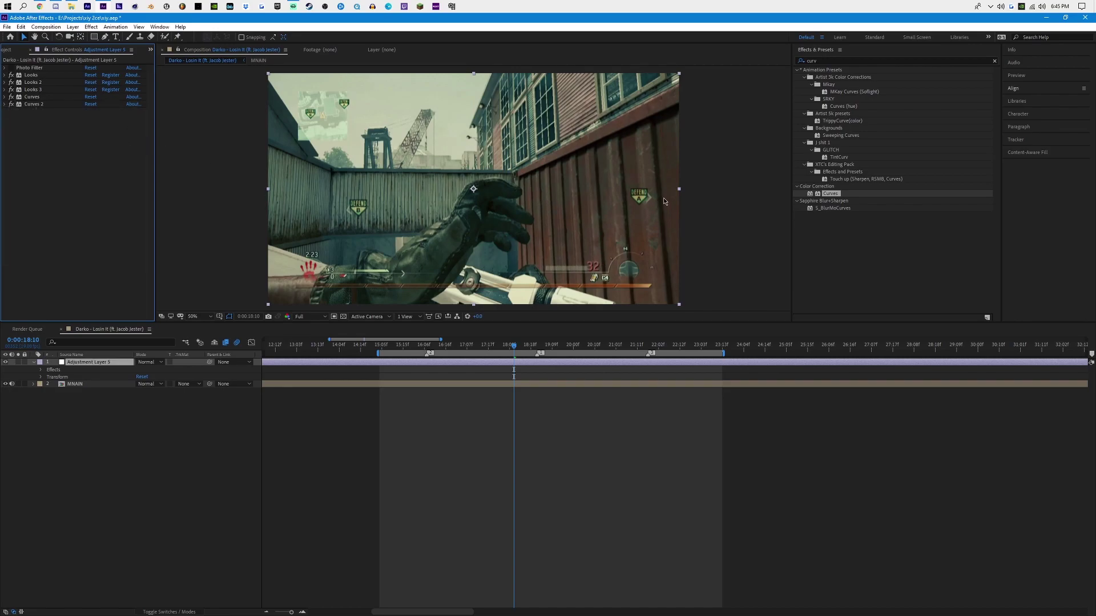
# Step: Enable the Photo Filter effect and expand its settings
pyautogui.click(18, 69)
pyautogui.click(4, 69)
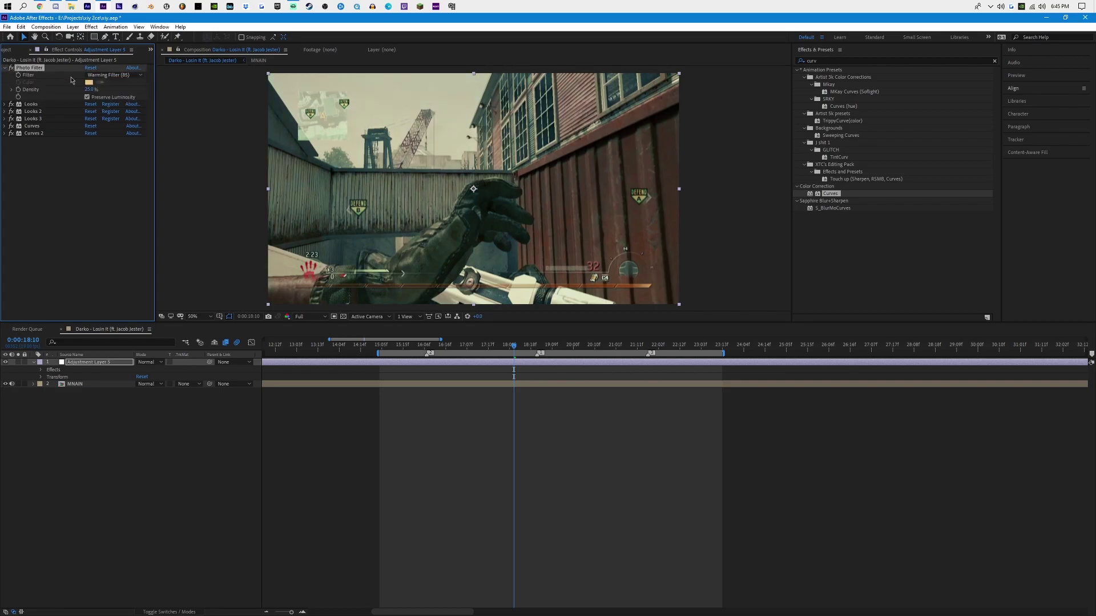
# Step: Try a custom bright red color on the Photo Filter with its density raised to 100%
pyautogui.click(106, 75)
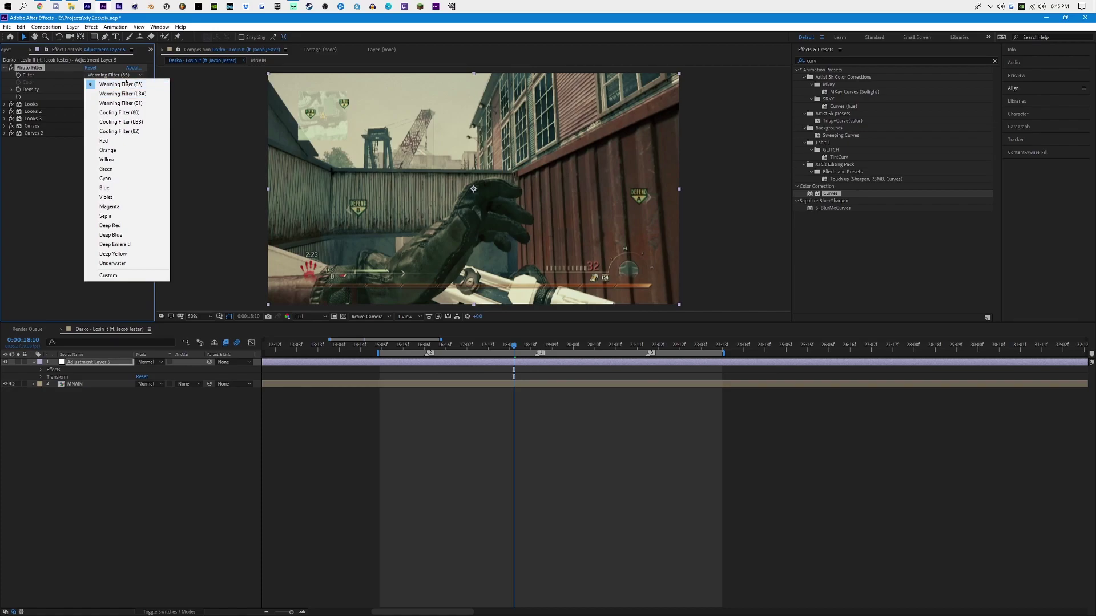
pyautogui.click(71, 80)
pyautogui.click(105, 75)
pyautogui.click(108, 276)
pyautogui.click(89, 83)
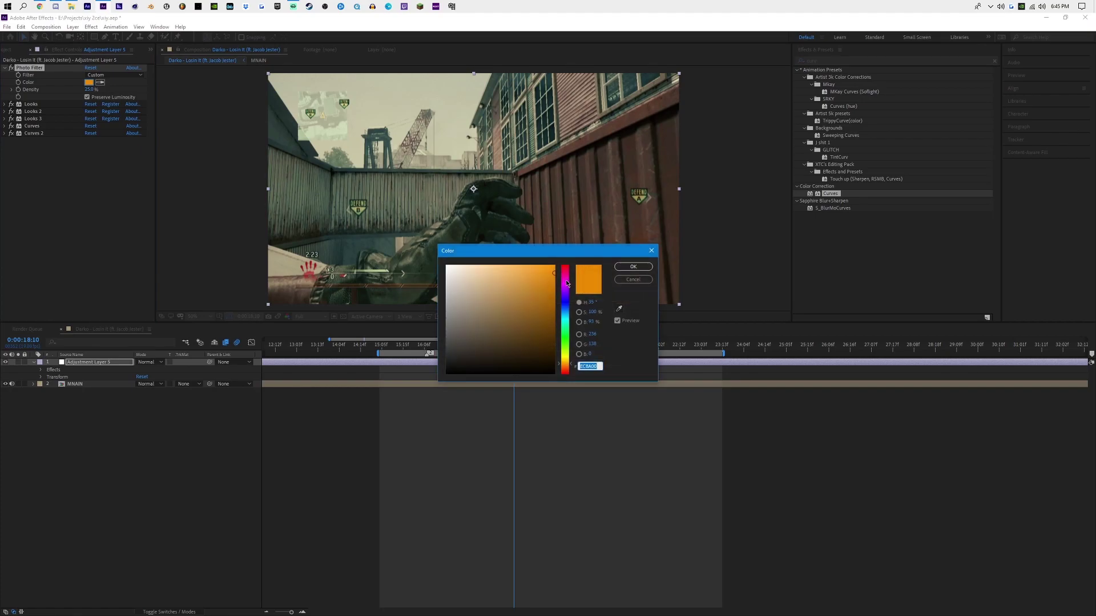
pyautogui.click(565, 266)
pyautogui.moveTo(548, 270); pyautogui.dragTo(600, 236)
pyautogui.click(633, 266)
pyautogui.moveTo(91, 90); pyautogui.dragTo(124, 96)
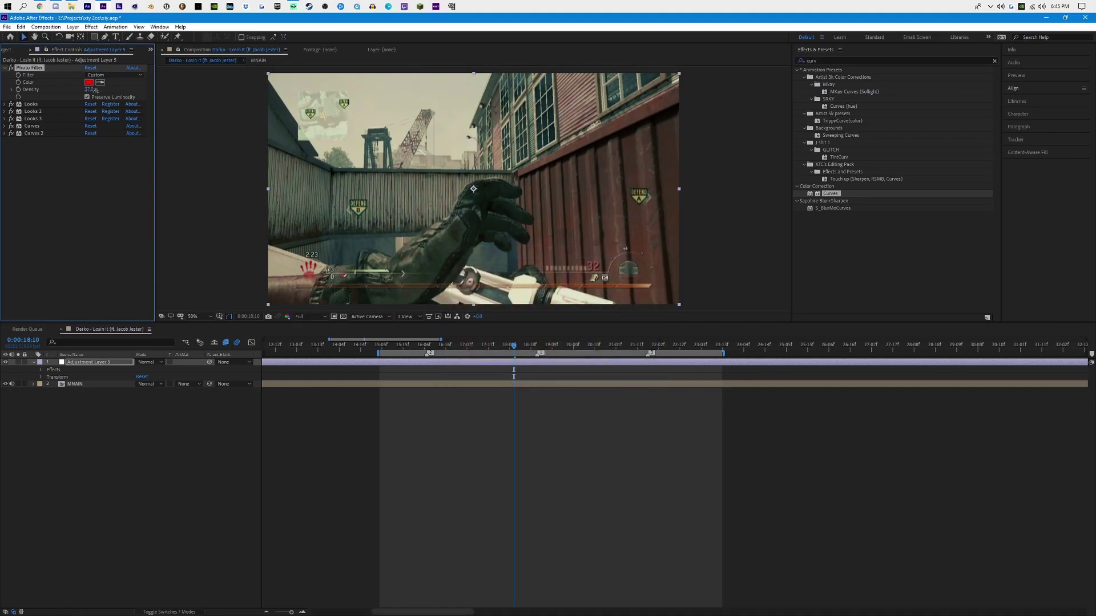
pyautogui.click(89, 83)
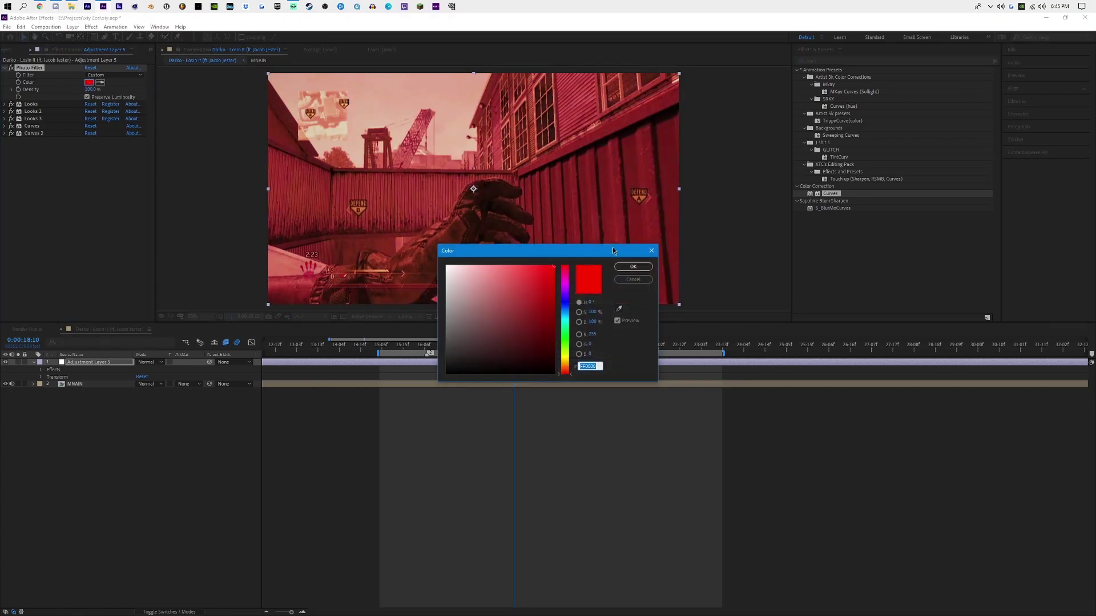
pyautogui.click(641, 265)
# Step: Set the Photo Filter to Violet with a density of 17%
pyautogui.click(114, 75)
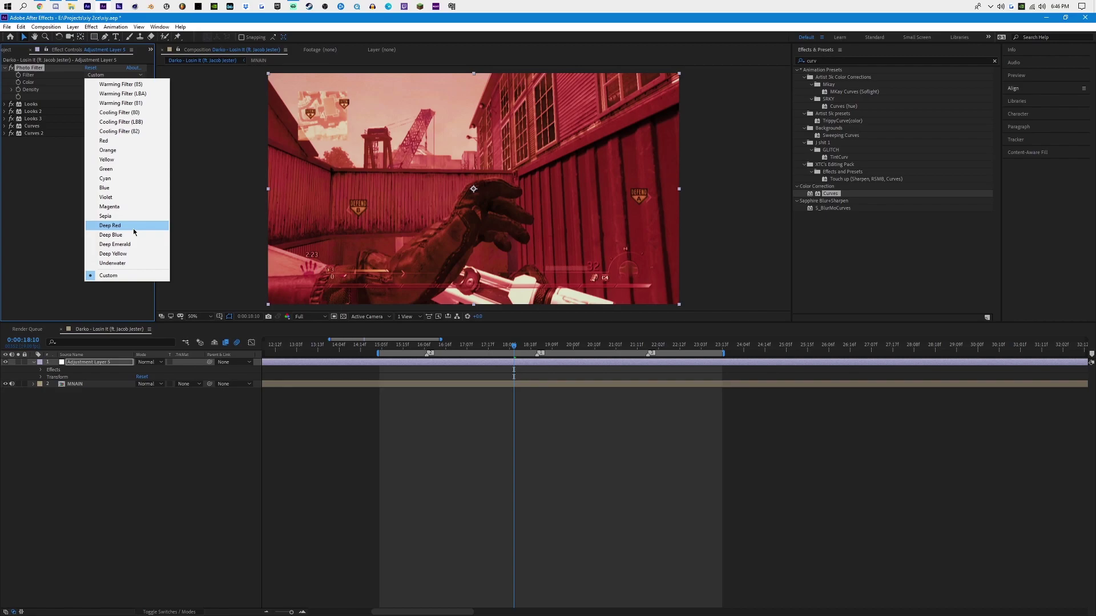
pyautogui.click(126, 197)
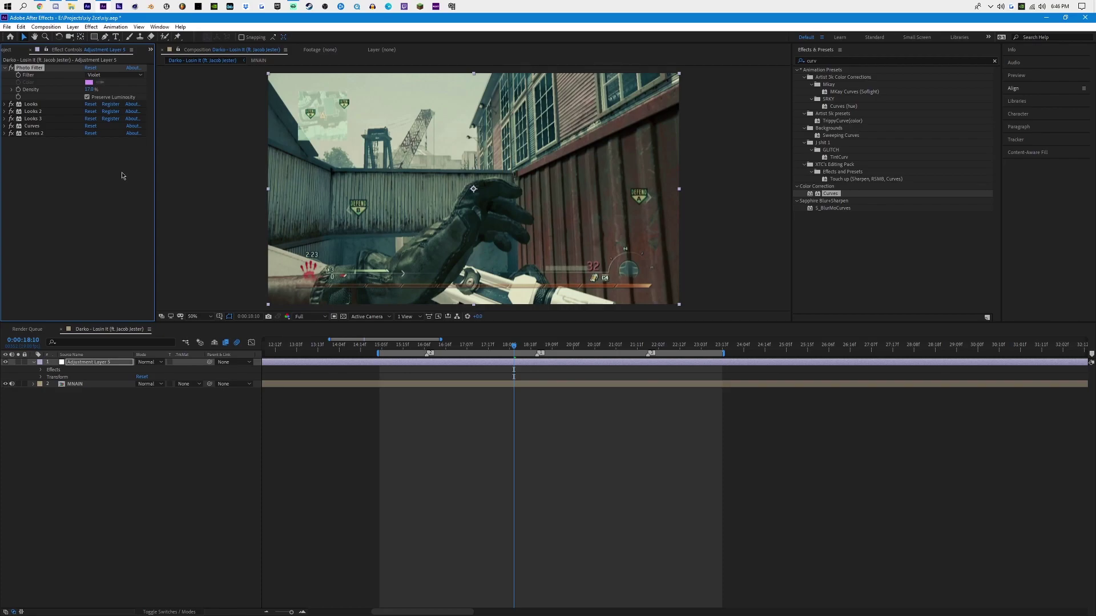
# Step: Add BCC Tritone to the adjustment layer, with a white midpoint color and the midpoint lowered to about 31
pyautogui.click(860, 60)
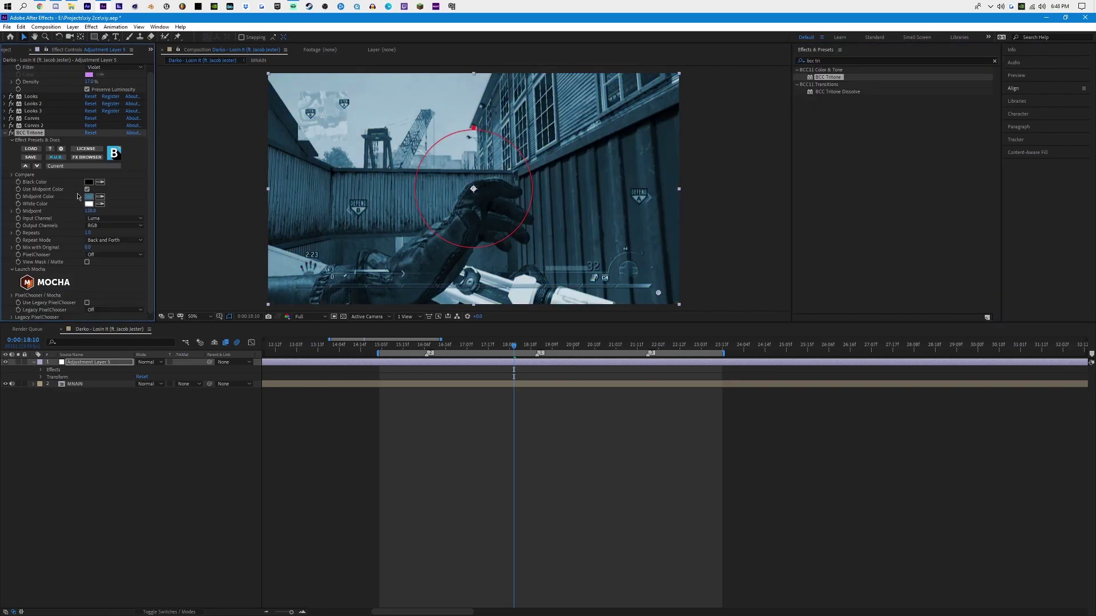
pyautogui.click(91, 199)
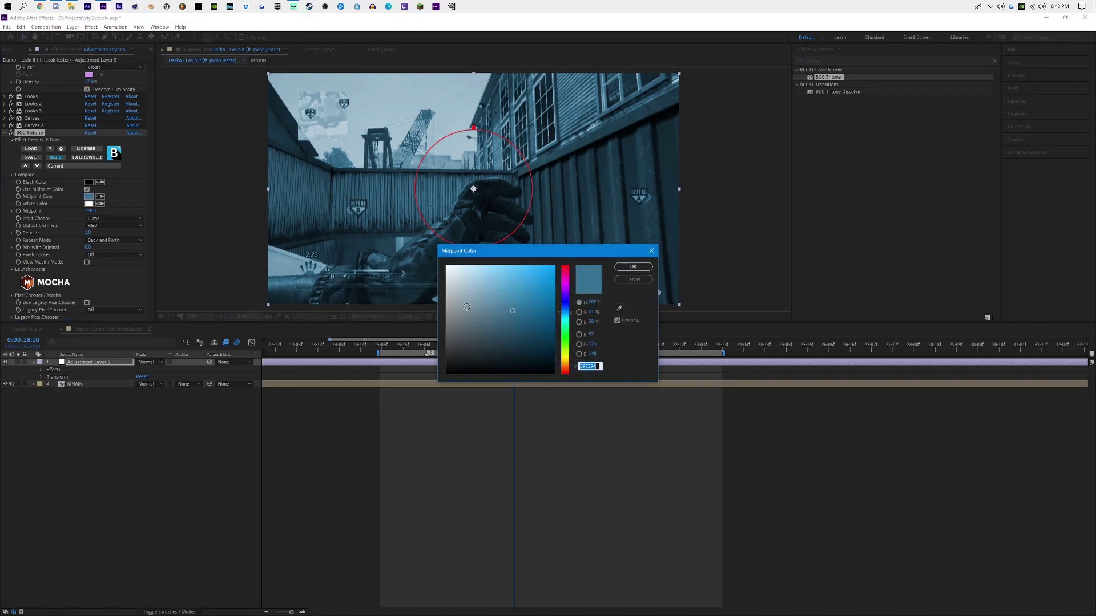
pyautogui.moveTo(475, 281); pyautogui.dragTo(446, 263)
pyautogui.click(633, 267)
pyautogui.moveTo(473, 129); pyautogui.dragTo(473, 172)
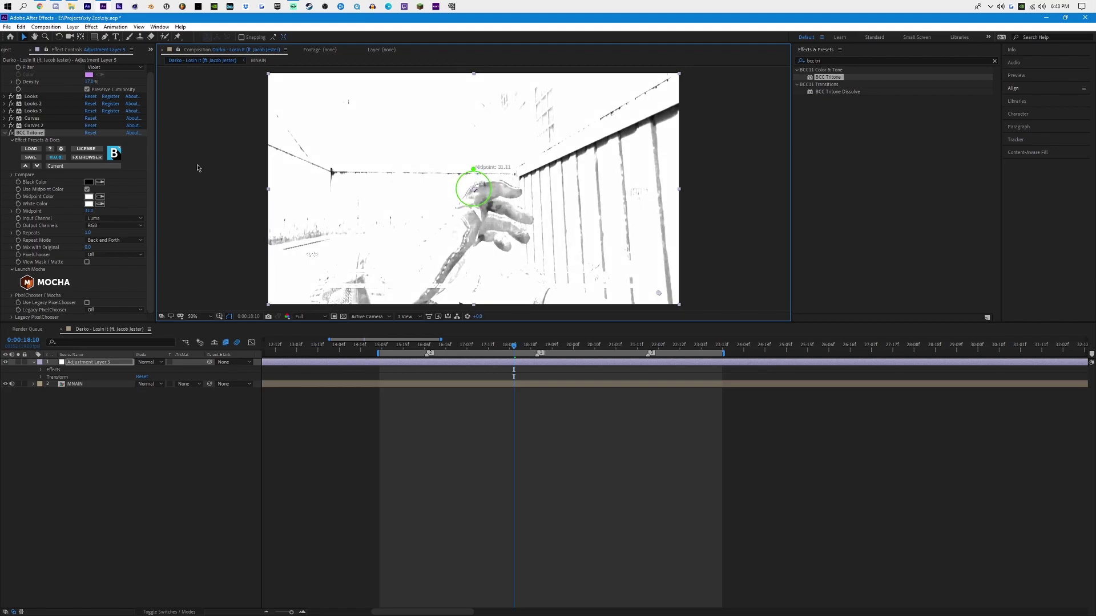
# Step: Set BCC Tritone's black color to red and mix the effect mostly with the original footage
pyautogui.click(88, 182)
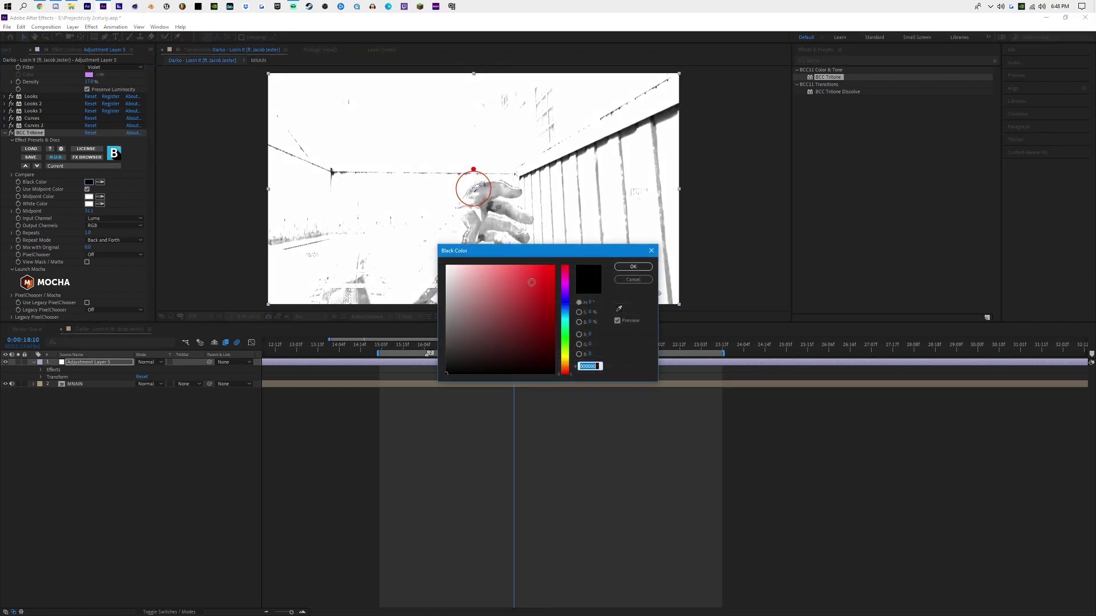
pyautogui.click(530, 281)
pyautogui.click(633, 266)
pyautogui.moveTo(87, 249); pyautogui.dragTo(126, 249)
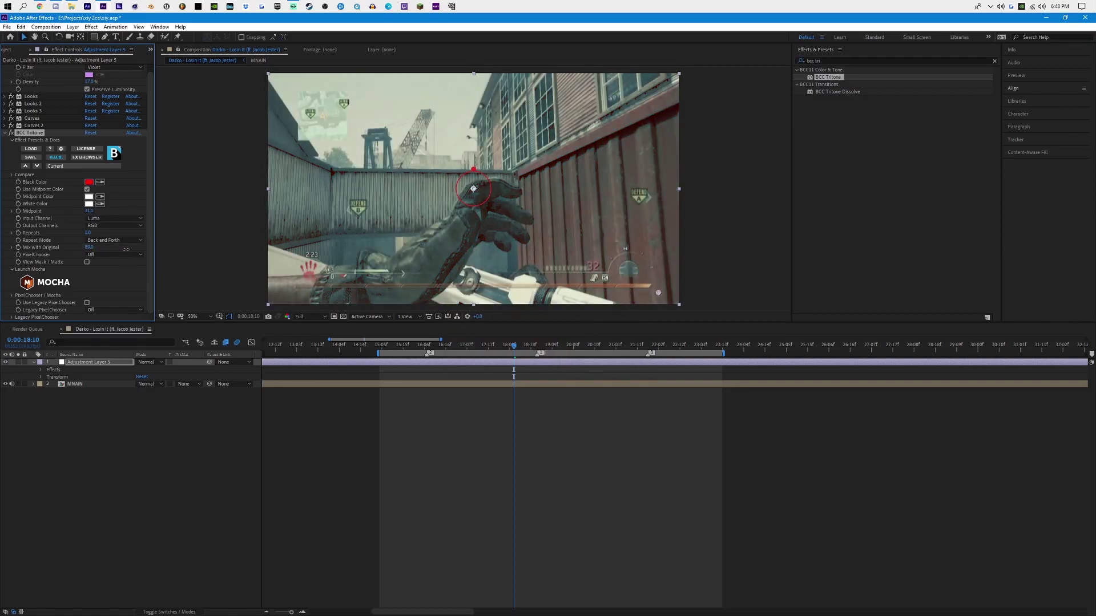
# Step: Raise BCC Tritone's midpoint, experiment with its repeats before setting them to 1, and collapse the effect
pyautogui.moveTo(482, 182); pyautogui.dragTo(478, 148)
pyautogui.moveTo(89, 233); pyautogui.dragTo(136, 220)
pyautogui.moveTo(473, 148)
pyautogui.mouseDown()
pyautogui.moveTo(473, 178)
pyautogui.moveTo(473, 154)
pyautogui.mouseUp()
pyautogui.click(88, 232)
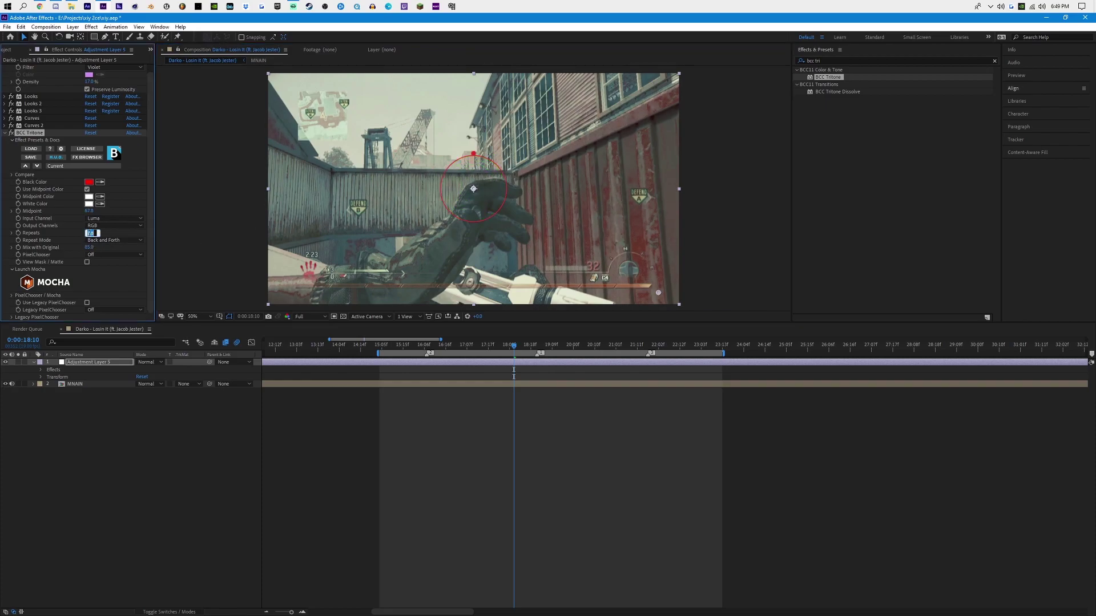
pyautogui.write('1')
pyautogui.press('Return')
pyautogui.click(4, 133)
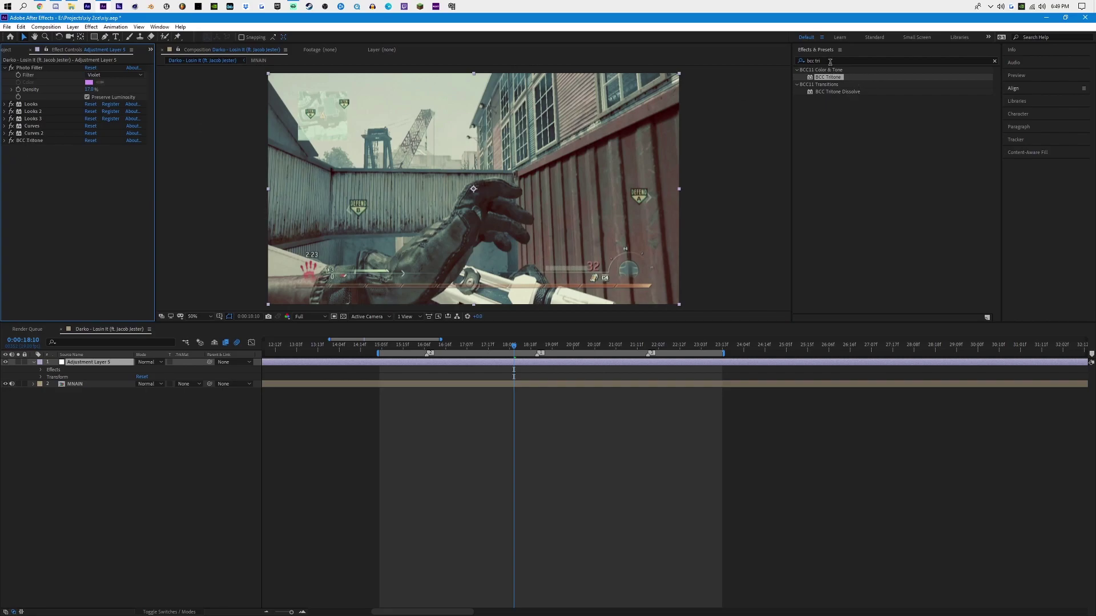
# Step: Add the Stylize effect Find Edges to the adjustment layer, invert it, and blend it with the original while checking the footage up close
pyautogui.click(890, 60)
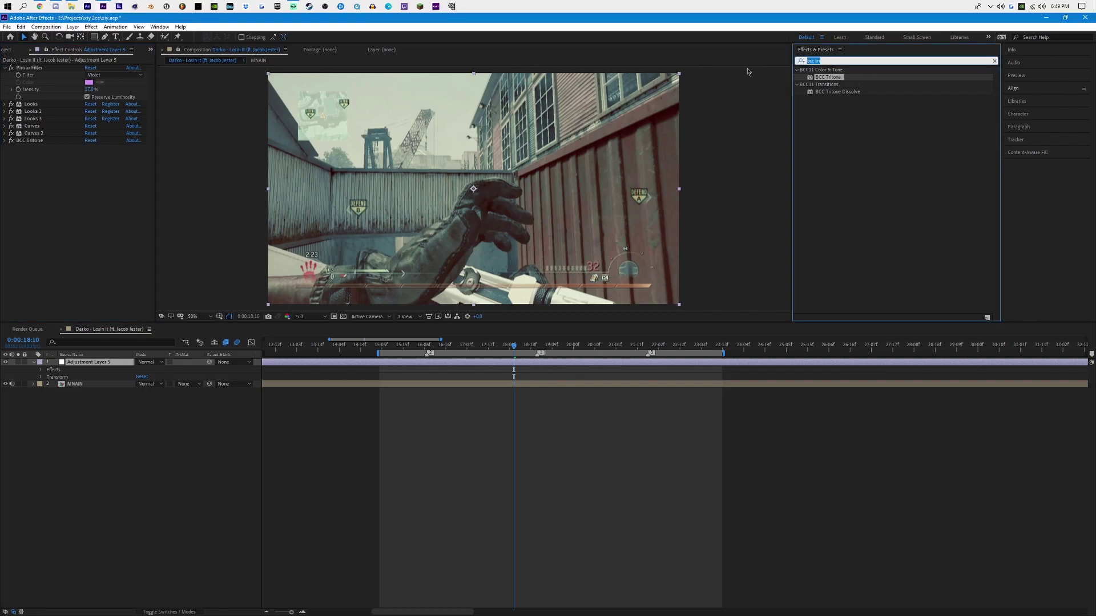
pyautogui.write('find')
pyautogui.moveTo(834, 114)
pyautogui.mouseDown()
pyautogui.moveTo(86, 157)
pyautogui.moveTo(140, 172)
pyautogui.mouseUp()
pyautogui.click(87, 155)
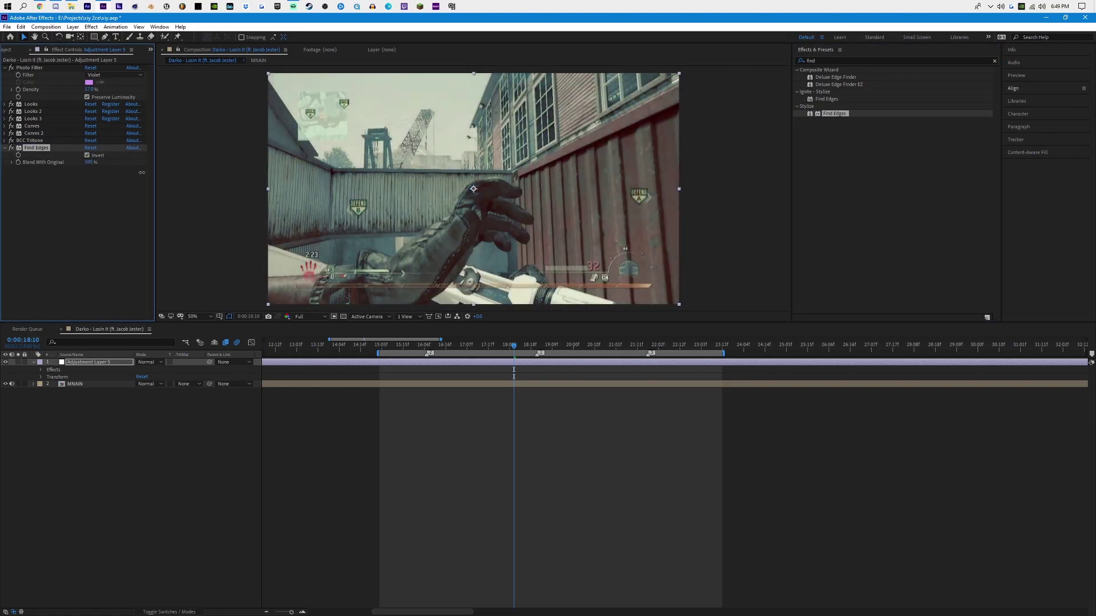
pyautogui.click(11, 148)
pyautogui.click(12, 148)
pyautogui.scroll(2, 503, 206)
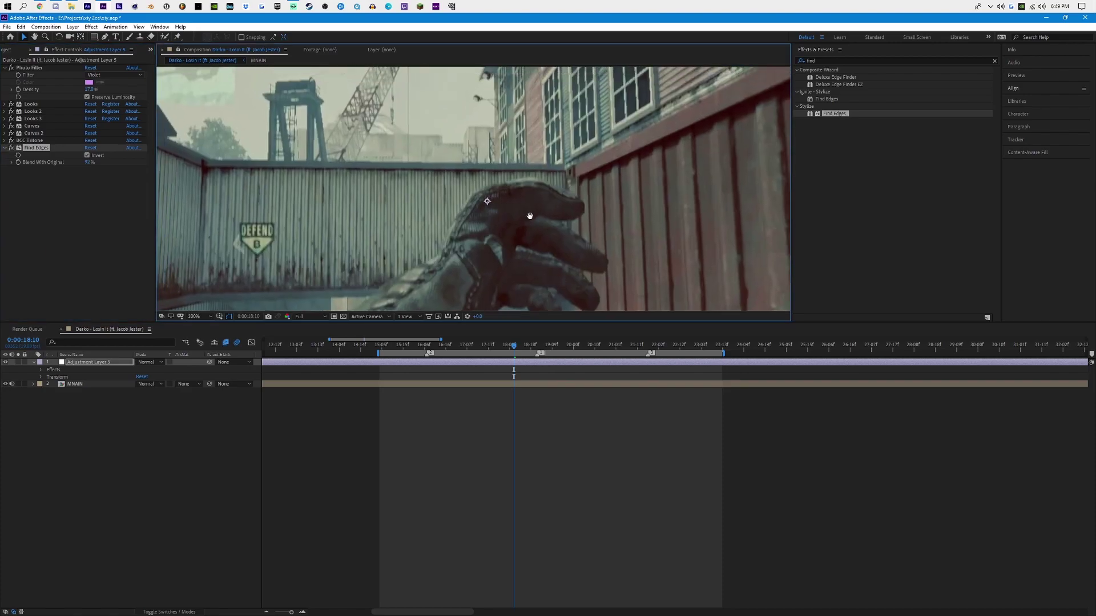
# Step: Compare the footage up close with the Find Edges effect switched off and on
pyautogui.click(11, 148)
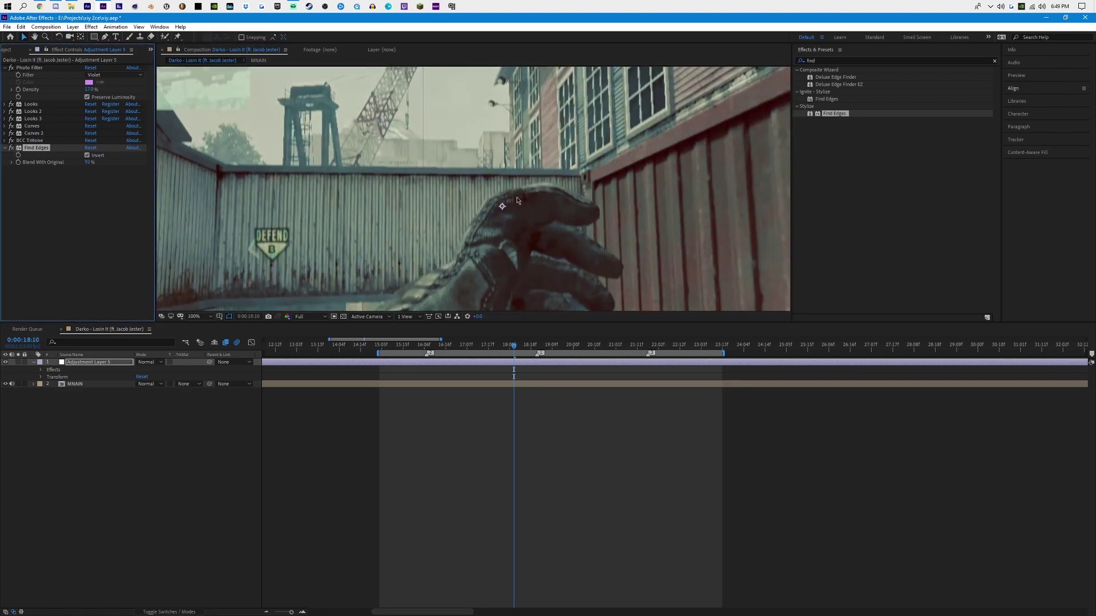
pyautogui.scroll(-2, 468, 194)
pyautogui.press('.')
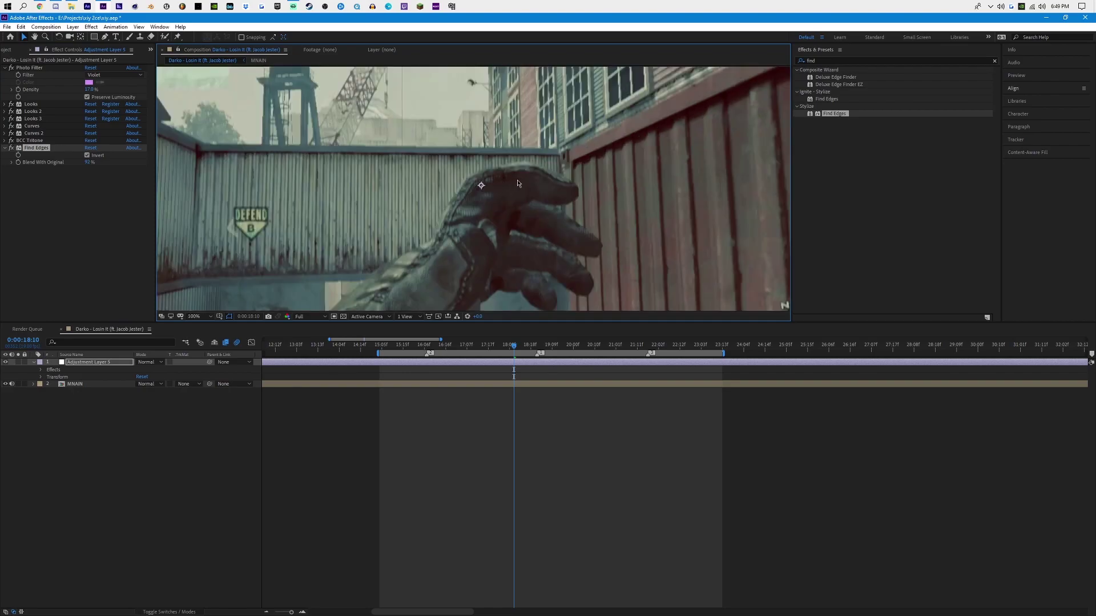
pyautogui.click(11, 149)
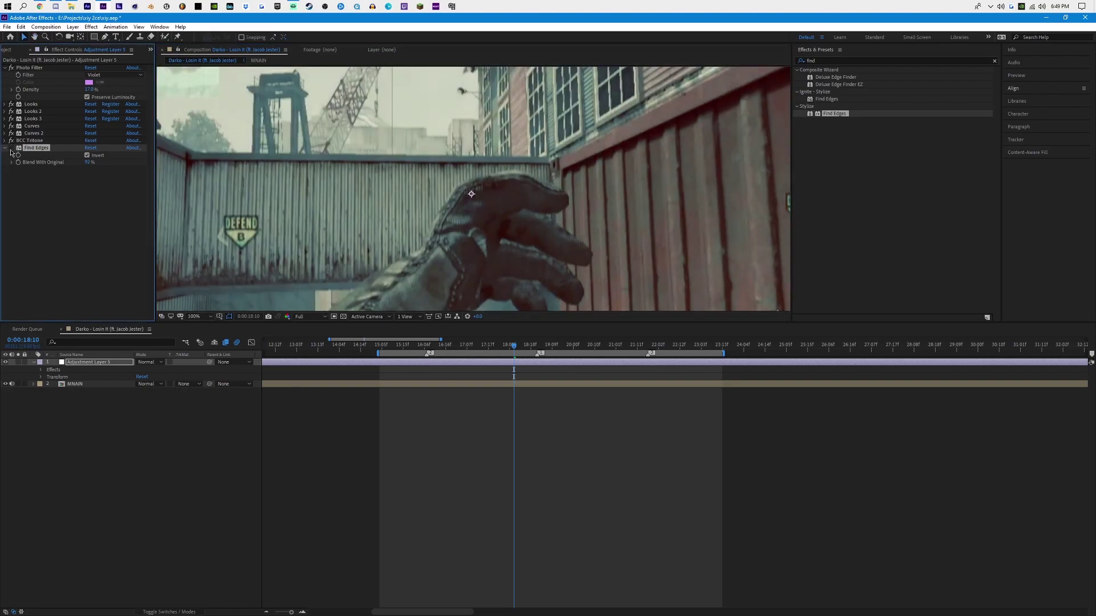
pyautogui.scroll(-1, 474, 143)
# Step: Add the Channel effect Arithmetic to the adjustment layer, try out its red value and reset the effect
pyautogui.moveTo(821, 61); pyautogui.dragTo(804, 61)
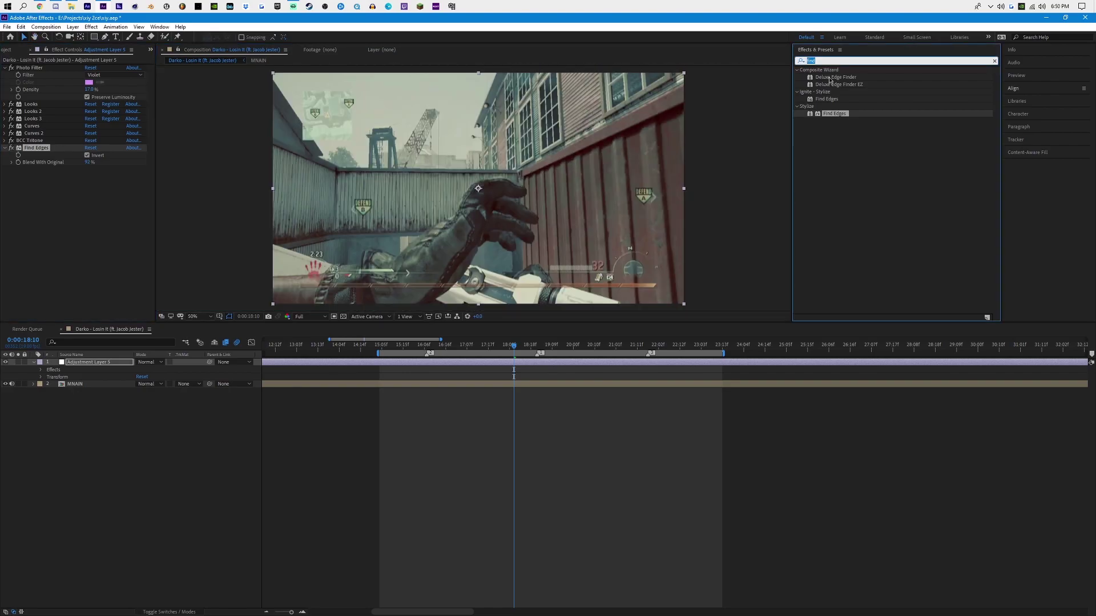
pyautogui.press('BackSpace')
pyautogui.write('ari')
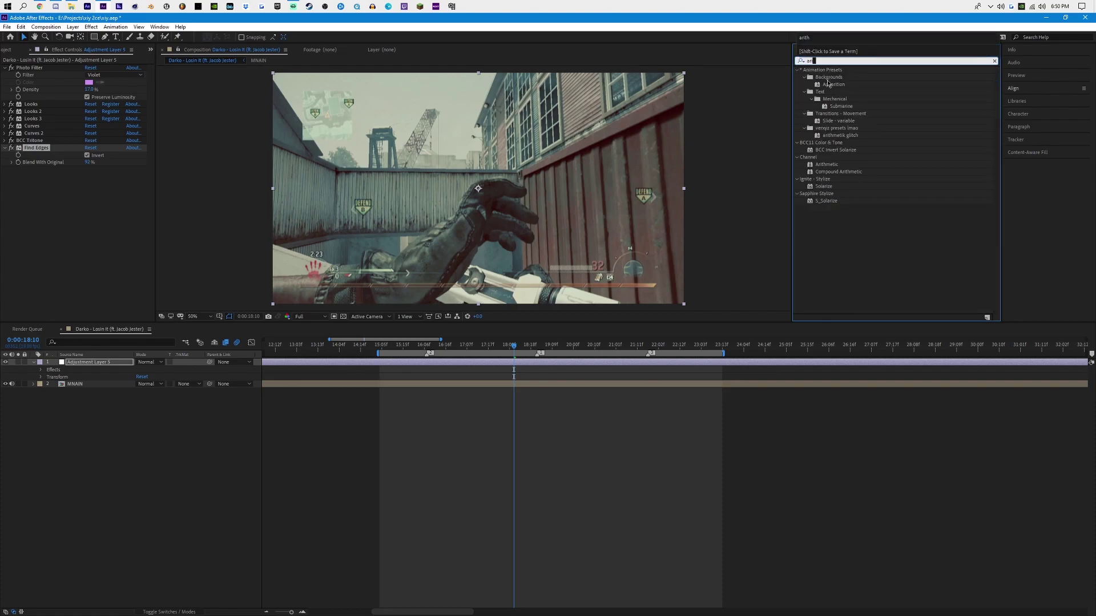
pyautogui.moveTo(827, 165); pyautogui.dragTo(59, 206)
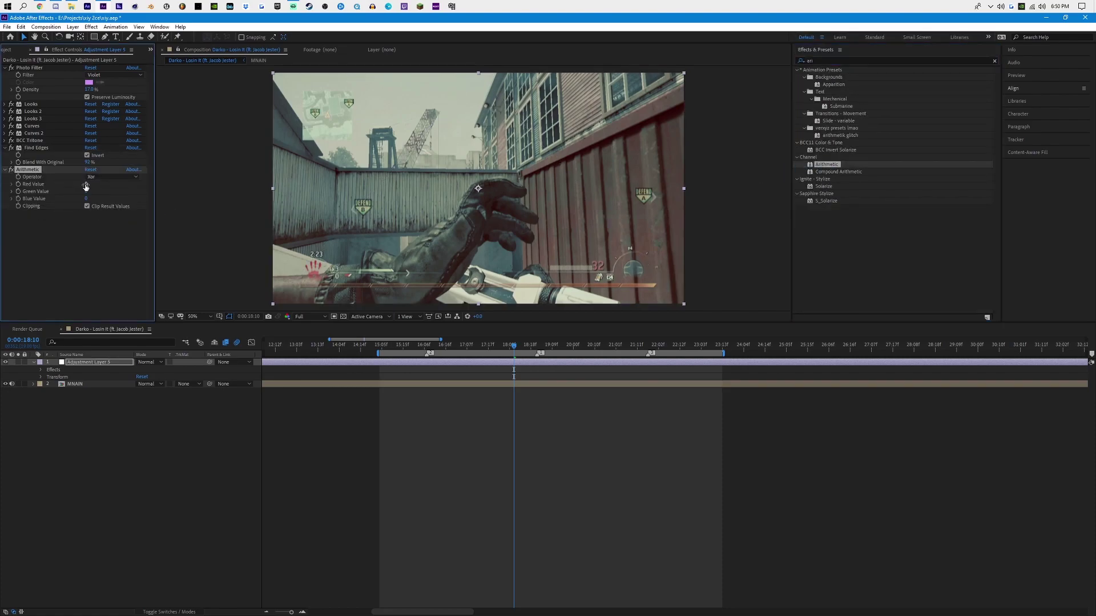
pyautogui.moveTo(105, 185)
pyautogui.mouseDown()
pyautogui.moveTo(143, 189)
pyautogui.moveTo(140, 199)
pyautogui.moveTo(95, 186)
pyautogui.mouseUp()
pyautogui.click(91, 170)
# Step: Set Arithmetic's operator to Add, fine-tune its color values slightly, and collapse the Arithmetic and Find Edges settings
pyautogui.click(114, 177)
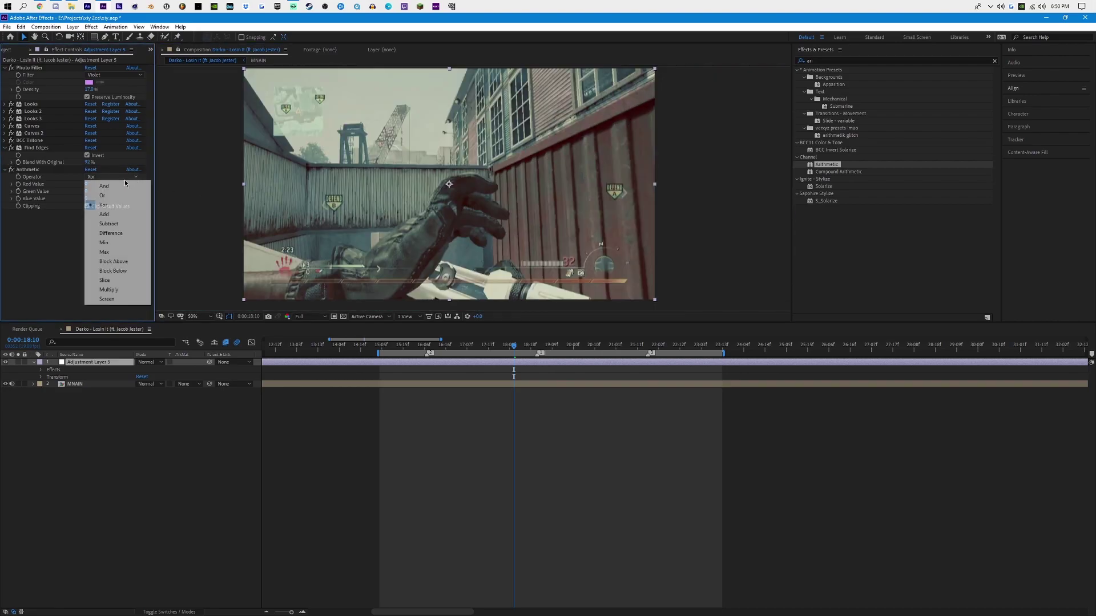
pyautogui.click(107, 214)
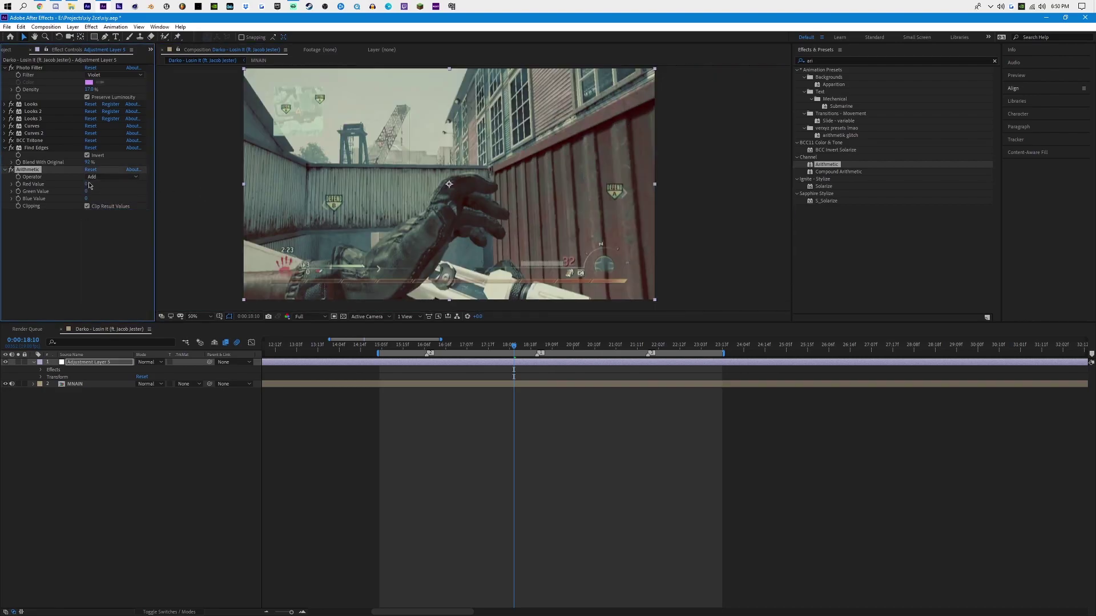
pyautogui.moveTo(92, 183); pyautogui.dragTo(90, 192)
pyautogui.hotkey('ctrl', 'z')
pyautogui.moveTo(90, 198); pyautogui.dragTo(87, 199)
pyautogui.scroll(-1, 449, 184)
pyautogui.scroll(1, 449, 184)
pyautogui.click(4, 169)
pyautogui.click(4, 148)
# Step: Add BCC Color Balance to the adjustment layer, raise its green balance slightly, and collapse the open effects
pyautogui.moveTo(817, 61); pyautogui.dragTo(781, 66)
pyautogui.press('BackSpace')
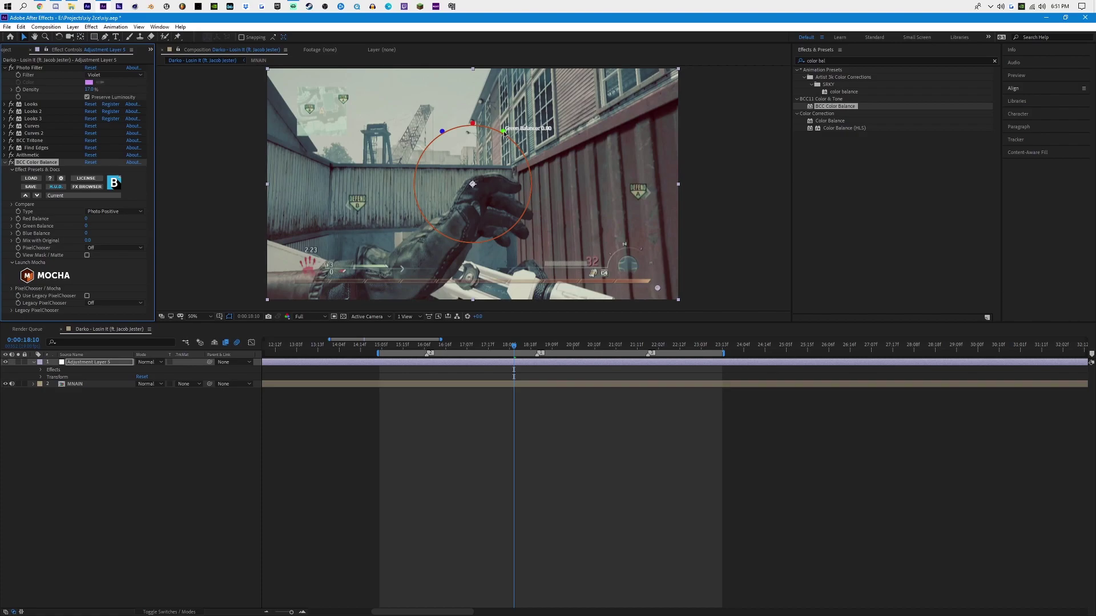
pyautogui.moveTo(505, 133); pyautogui.dragTo(506, 134)
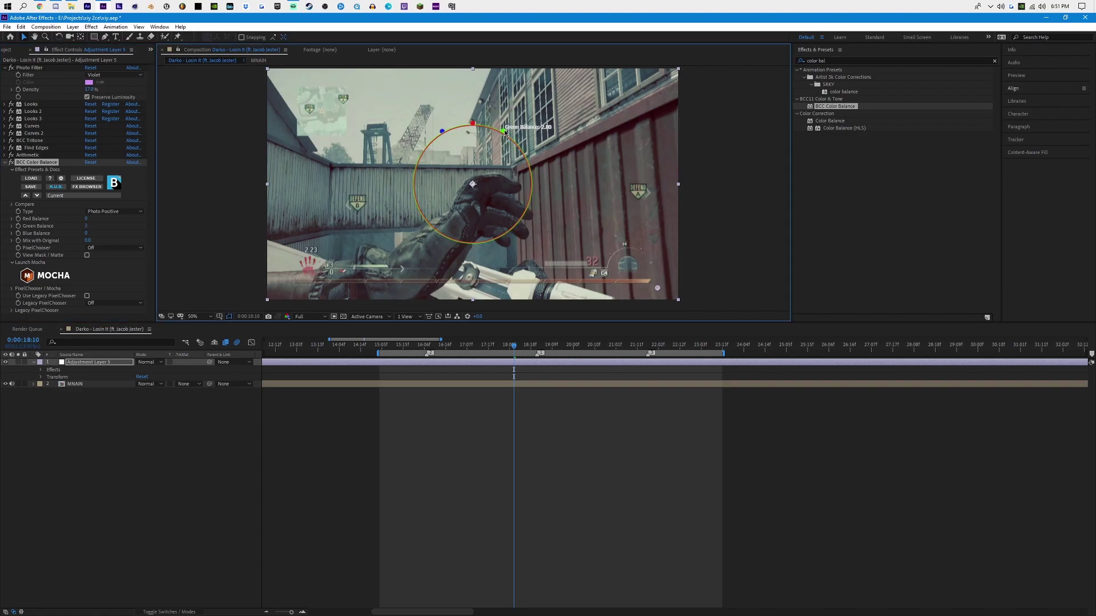
pyautogui.click(732, 189)
pyautogui.scroll(-1, 395, 181)
pyautogui.scroll(1, 395, 180)
pyautogui.click(5, 163)
pyautogui.click(5, 67)
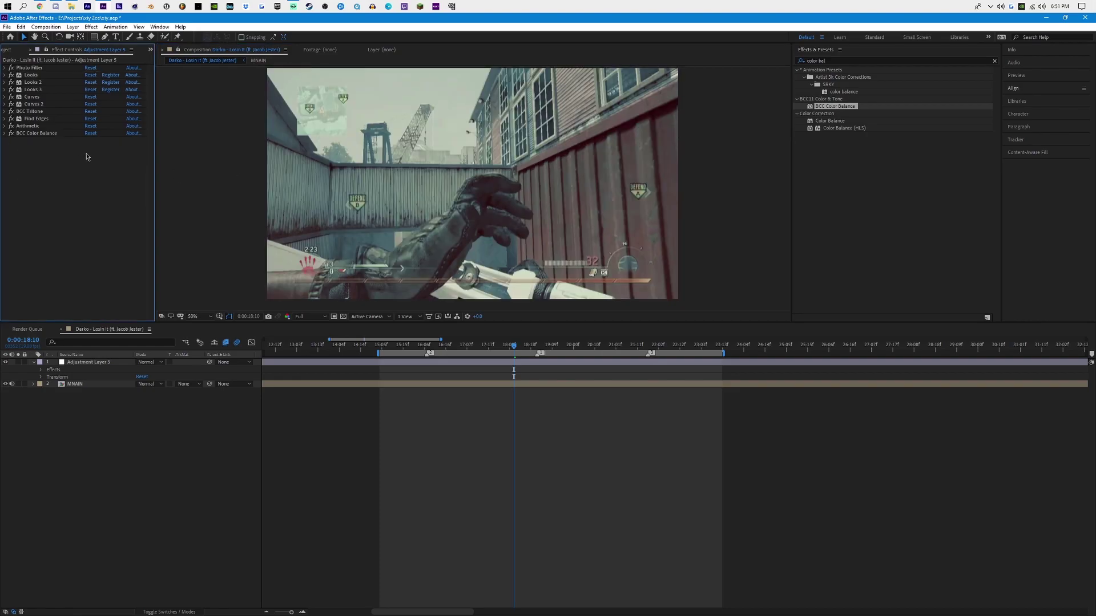
pyautogui.click(37, 68)
pyautogui.keyDown('shift'); pyautogui.click(38, 133); pyautogui.keyUp('shift')
pyautogui.click(55, 159)
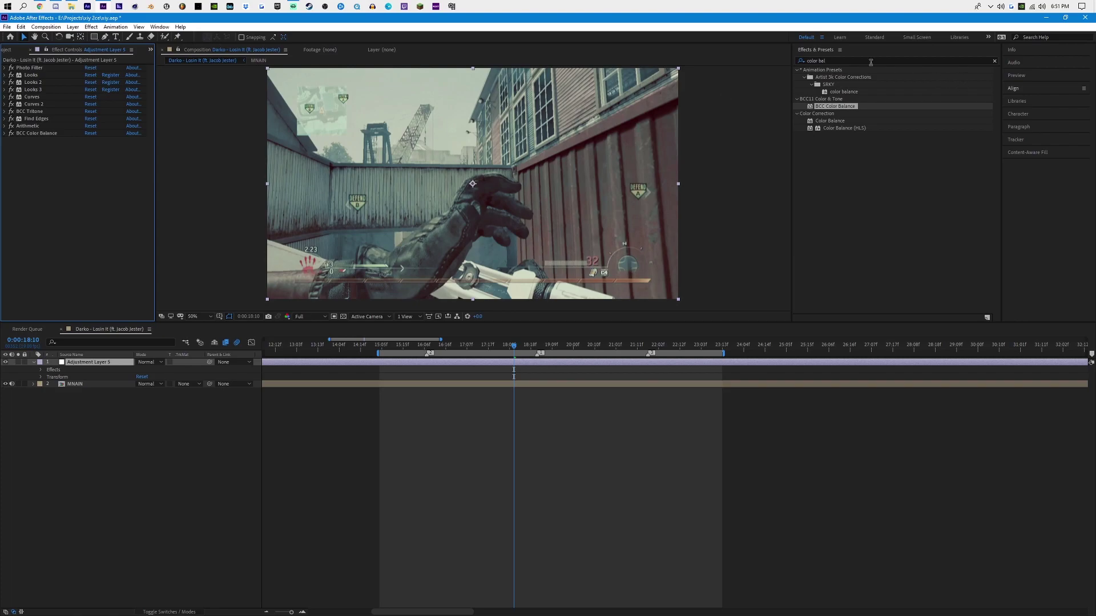
# Step: Add the Sapphire Lighting effect S_Glow to the adjustment layer and set its brightness to 1
pyautogui.hotkey('ctrl', 'f')
pyautogui.write('glow')
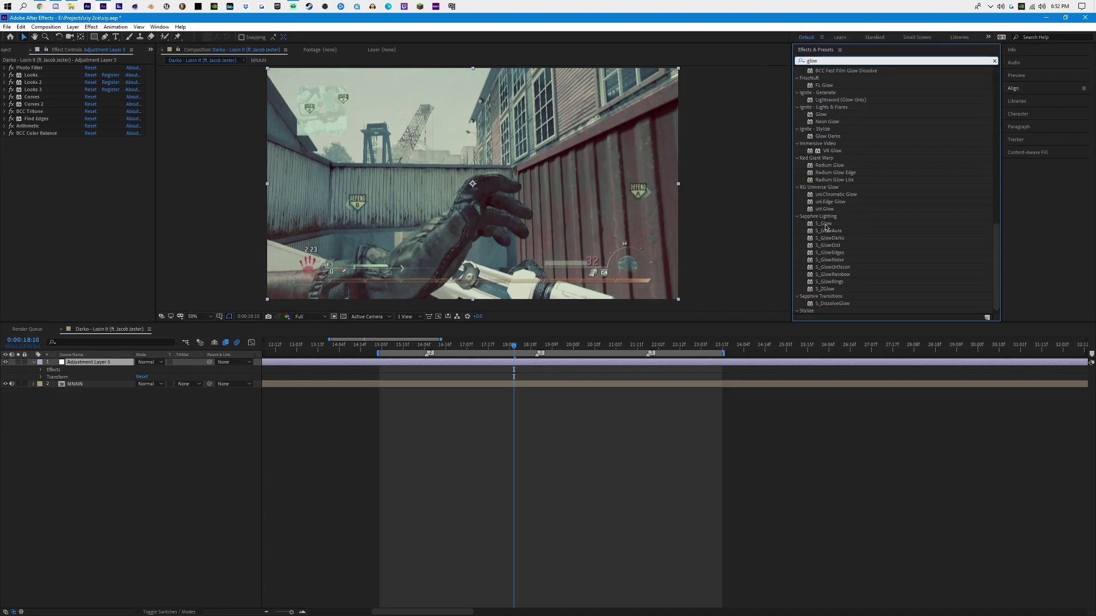
pyautogui.moveTo(826, 224); pyautogui.dragTo(94, 202)
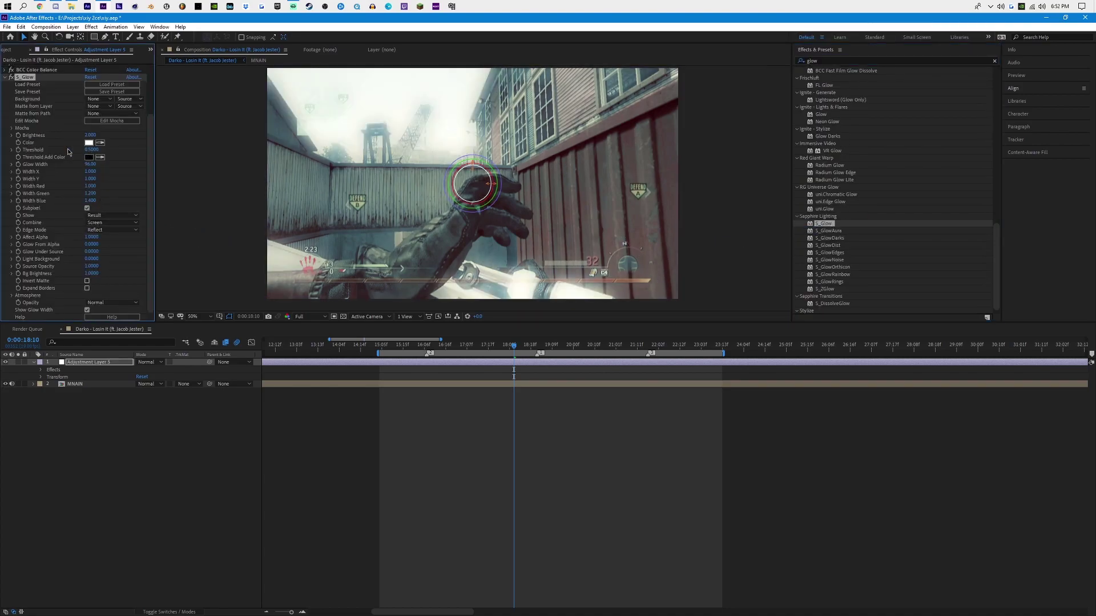
pyautogui.moveTo(89, 139); pyautogui.dragTo(54, 144)
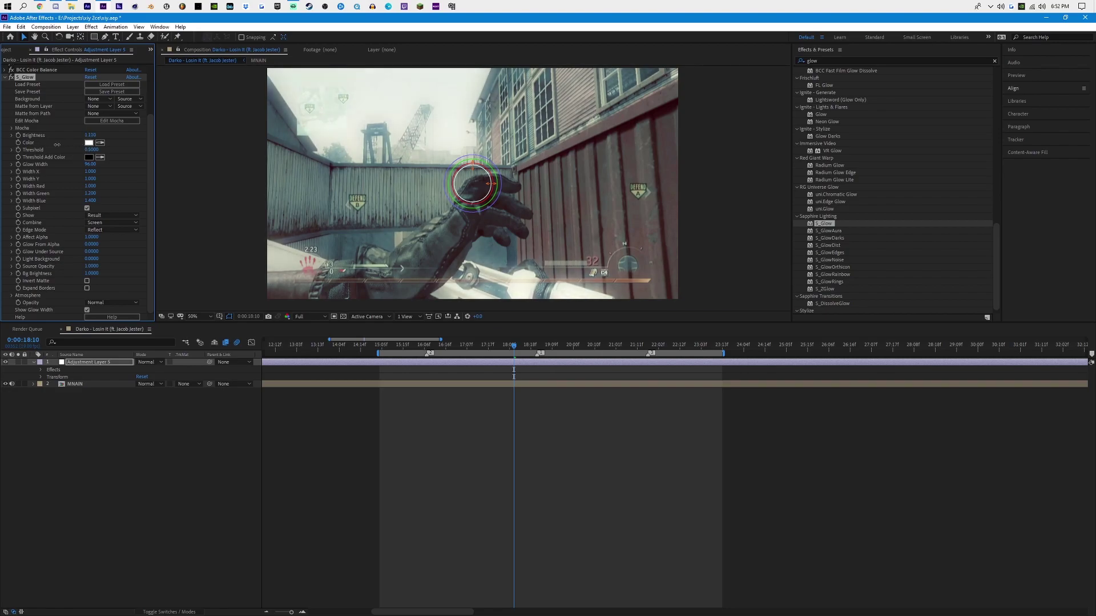
pyautogui.click(91, 135)
pyautogui.write('1')
pyautogui.press('Return')
# Step: Raise S_Glow's threshold to about 0.42, widen the glow to about 2.17 by 1.73, and lower its brightness to about 0.59
pyautogui.moveTo(95, 151); pyautogui.dragTo(69, 155)
pyautogui.hotkey('ctrl', 'z')
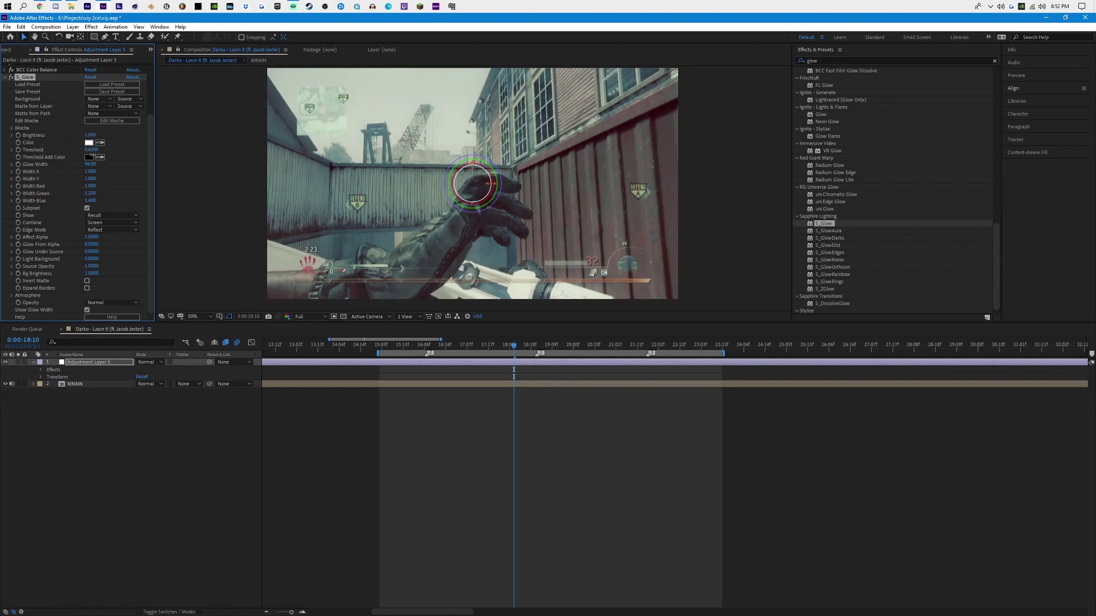
pyautogui.moveTo(89, 155)
pyautogui.mouseDown()
pyautogui.moveTo(69, 155)
pyautogui.moveTo(81, 157)
pyautogui.mouseUp()
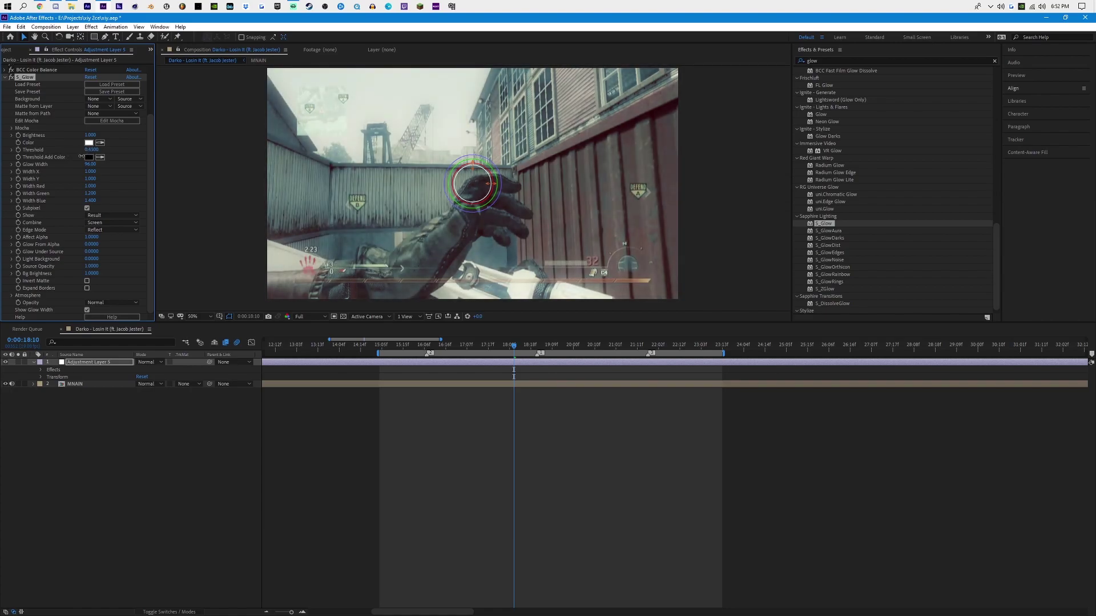
pyautogui.moveTo(495, 183); pyautogui.dragTo(515, 185)
pyautogui.moveTo(88, 135); pyautogui.dragTo(84, 135)
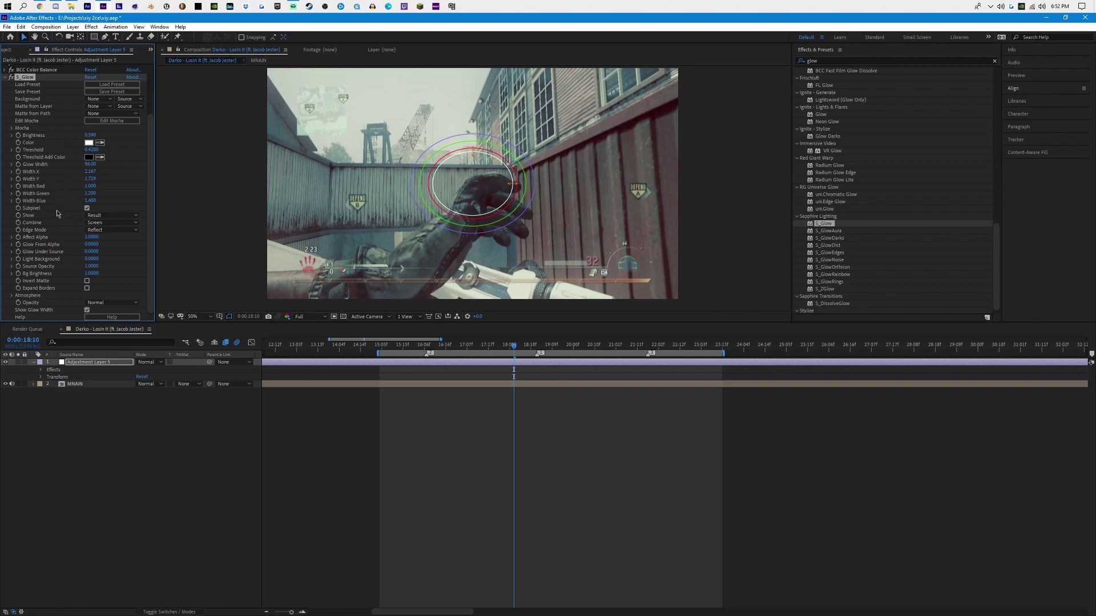
pyautogui.scroll(2, 57, 222)
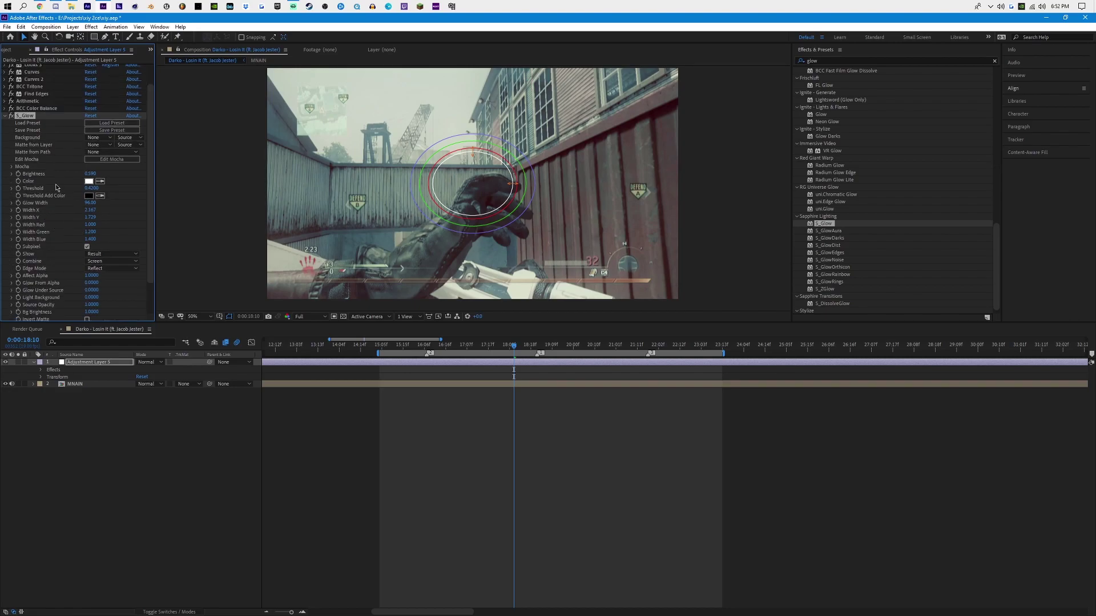
# Step: Set S_Glow's color to light blue 84ADFF and collapse the effect
pyautogui.click(88, 182)
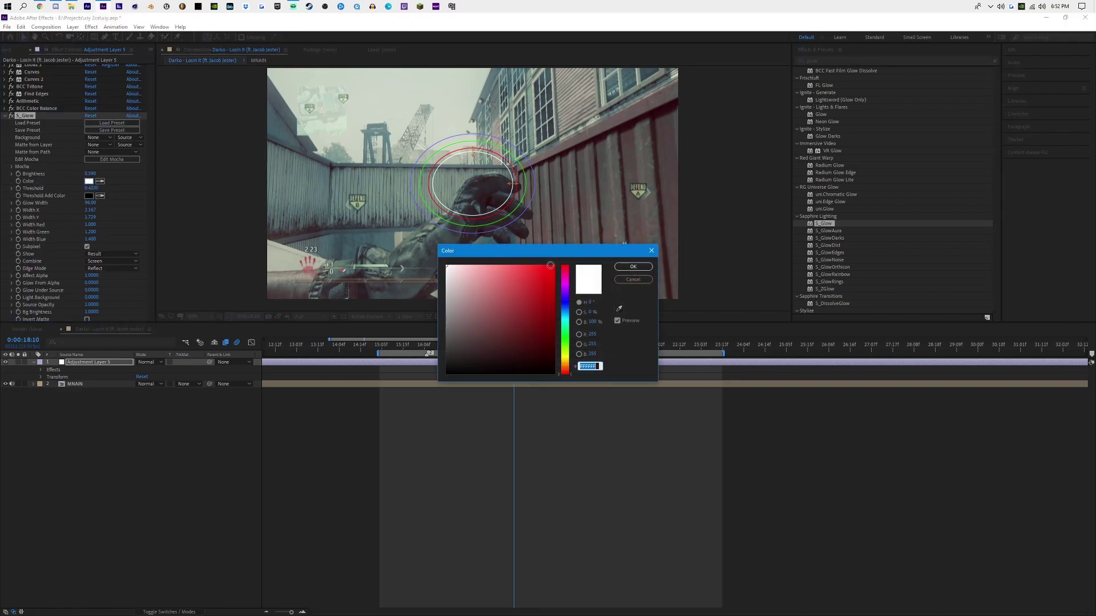
pyautogui.click(566, 309)
pyautogui.click(492, 267)
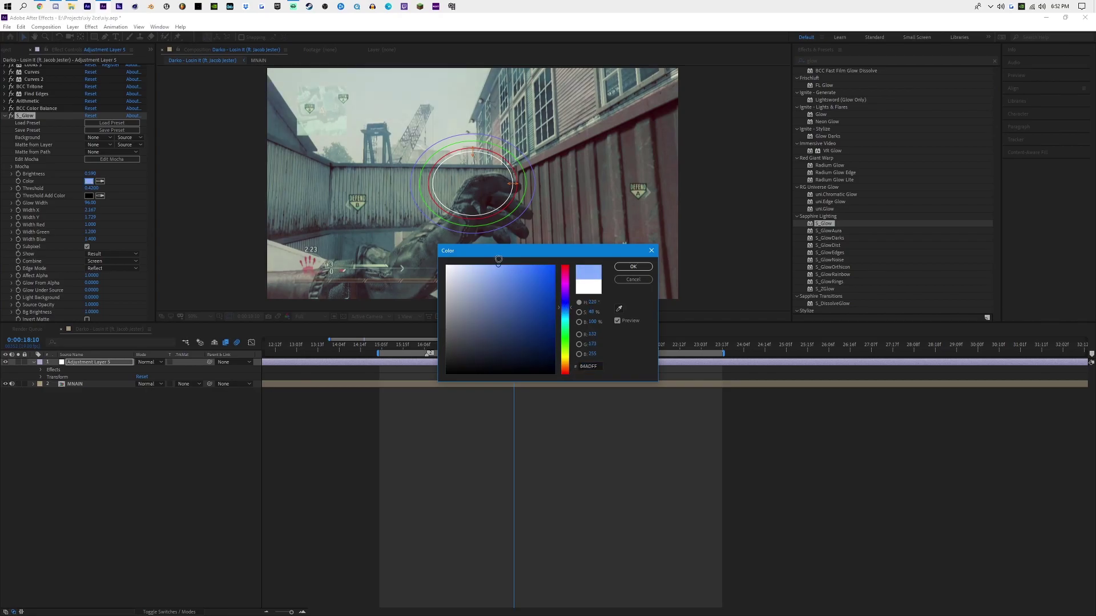
pyautogui.click(633, 267)
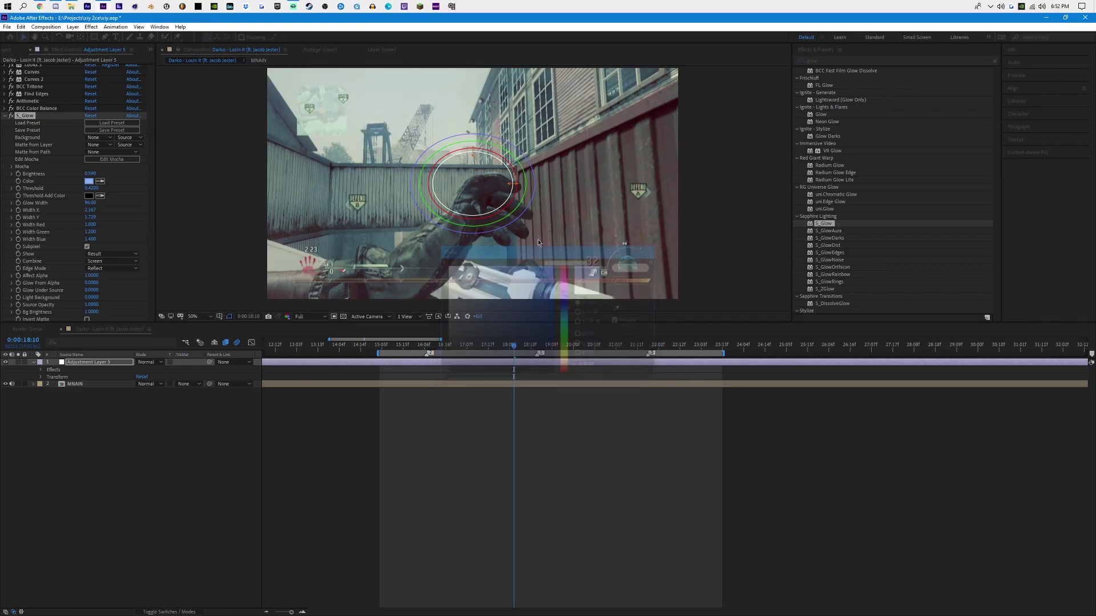
pyautogui.click(5, 116)
# Step: Add a third Curves effect to the adjustment layer, shape its RGB curve into a slight contrast S-curve, and collapse it
pyautogui.moveTo(820, 61); pyautogui.dragTo(789, 62)
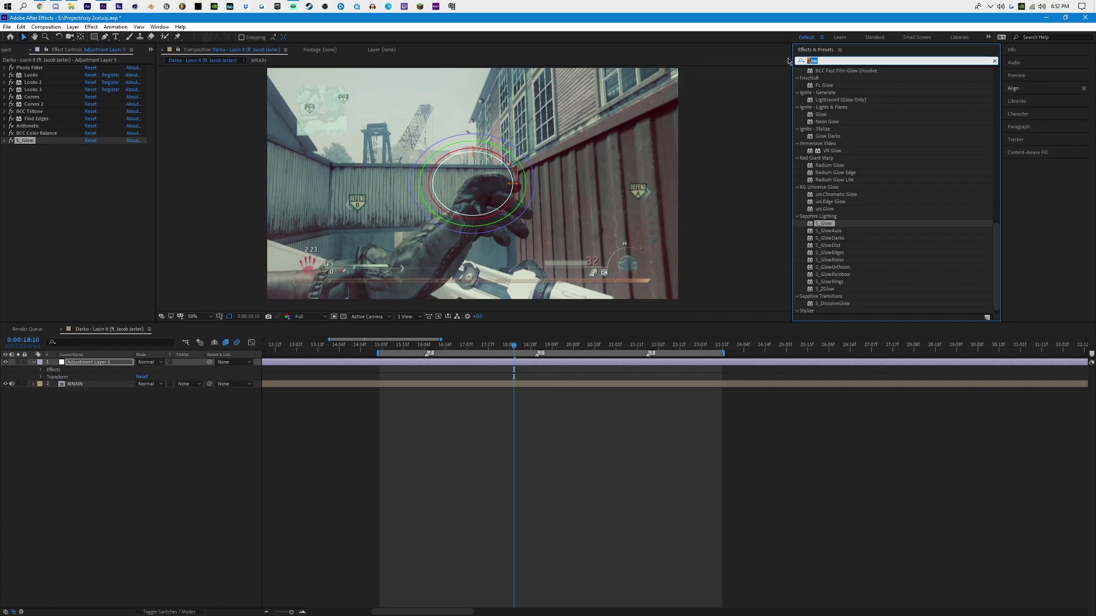
pyautogui.write('curv')
pyautogui.doubleClick(831, 194)
pyautogui.click(72, 234)
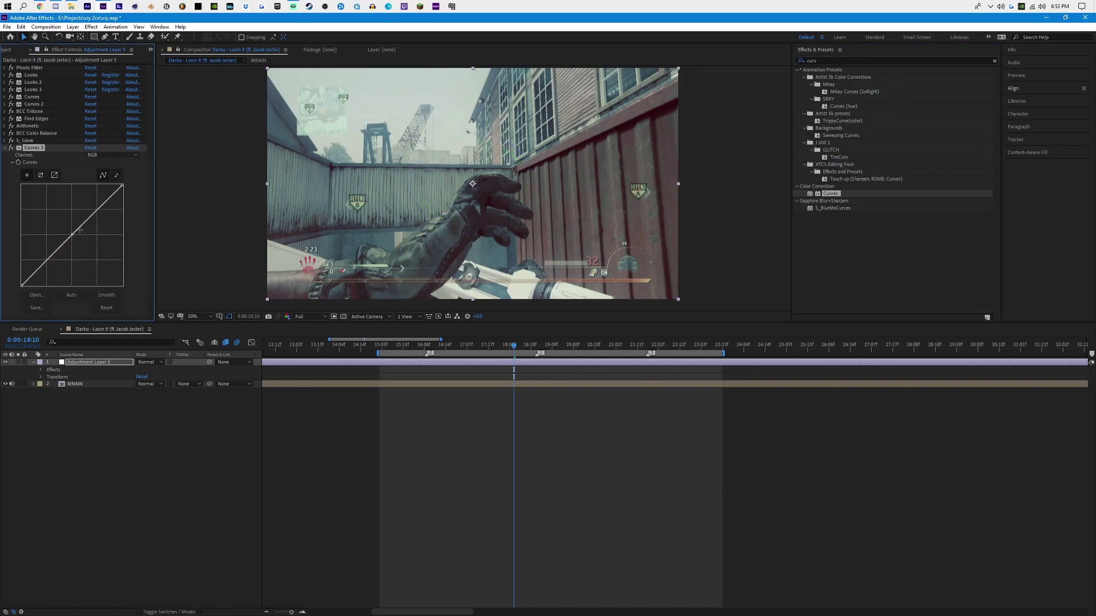
pyautogui.click(98, 211)
pyautogui.moveTo(46, 263)
pyautogui.mouseDown()
pyautogui.moveTo(35, 275)
pyautogui.moveTo(46, 264)
pyautogui.mouseUp()
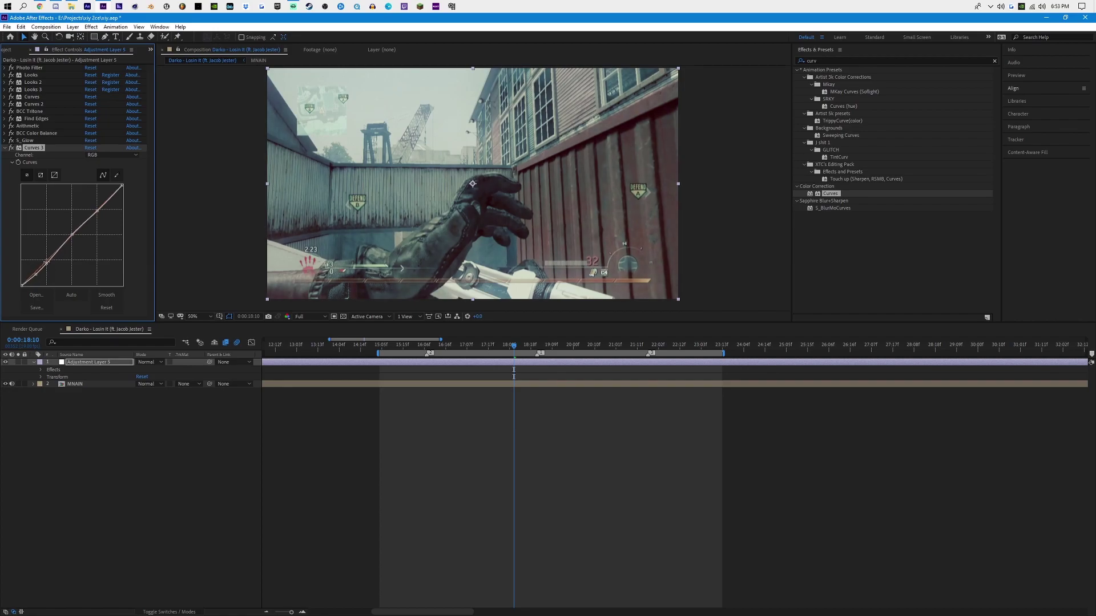
pyautogui.click(113, 194)
pyautogui.moveTo(113, 195); pyautogui.dragTo(113, 192)
pyautogui.click(4, 150)
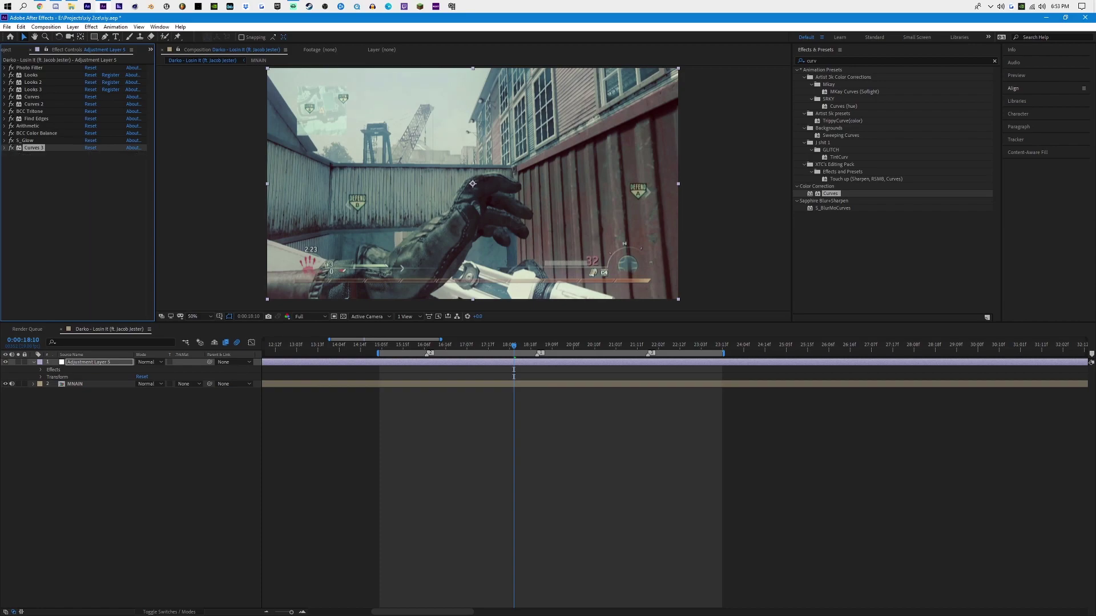
# Step: Add the RG Universe Distort effect uni.Chromatic Aberration to the adjustment layer
pyautogui.click(833, 60)
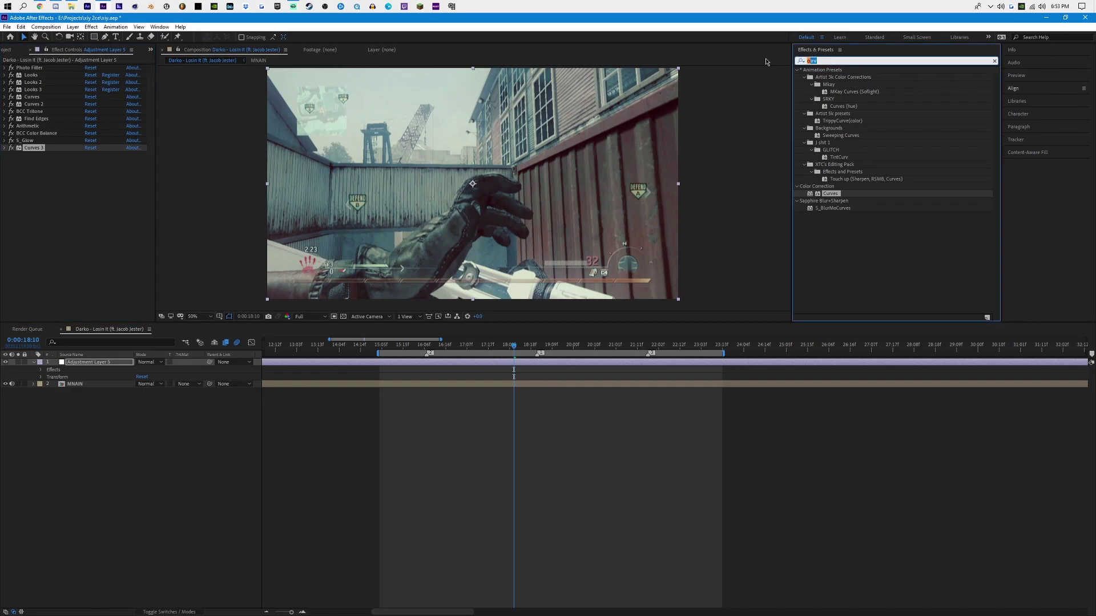
pyautogui.press('BackSpace')
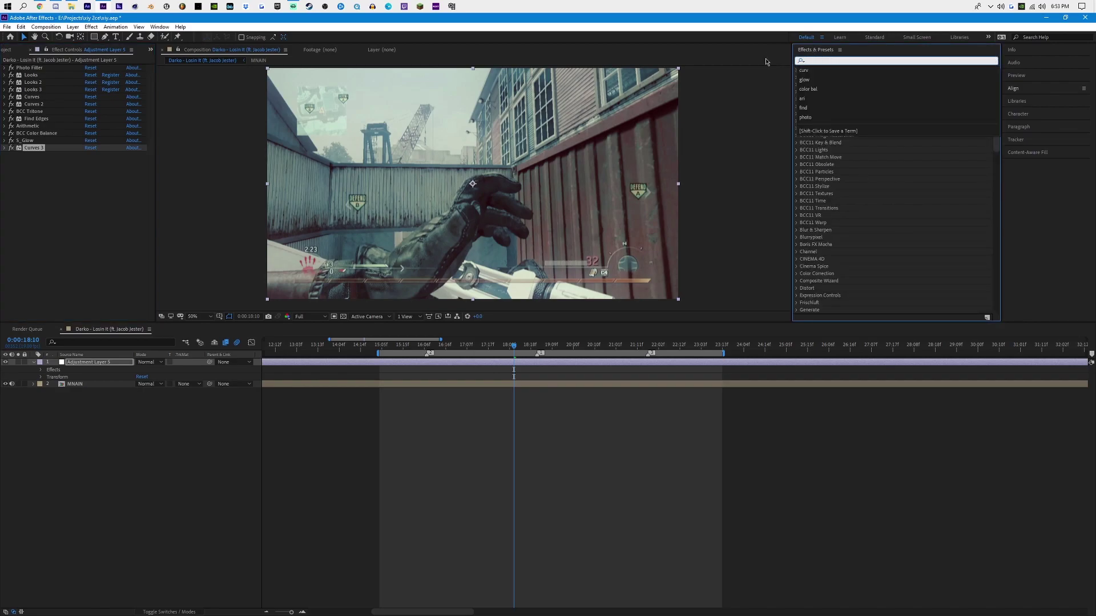
pyautogui.write('uni')
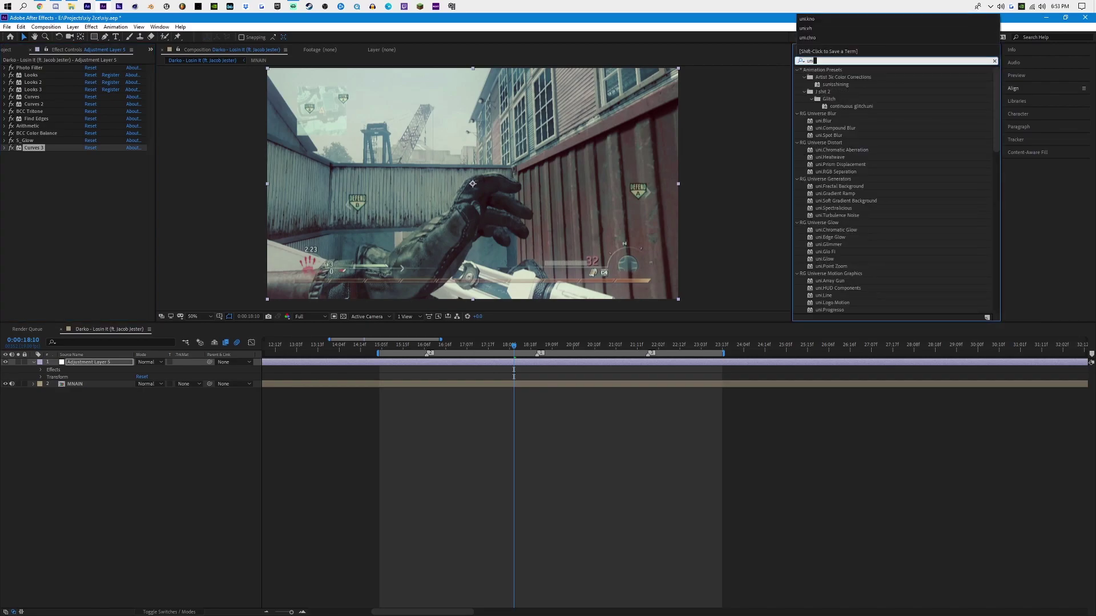
pyautogui.write('.chr')
pyautogui.moveTo(841, 77); pyautogui.dragTo(515, 364)
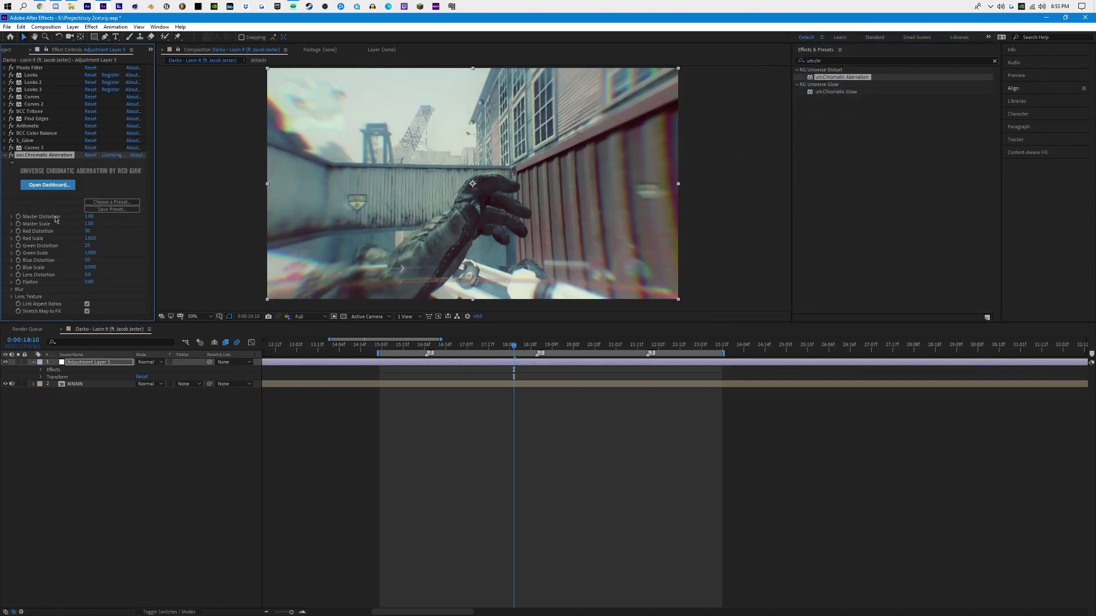
# Step: Set the chromatic aberration's master distortion and master scale to 0, and nudge them up to just above zero
pyautogui.click(89, 217)
pyautogui.write('0')
pyautogui.press('Tab')
pyautogui.write('0')
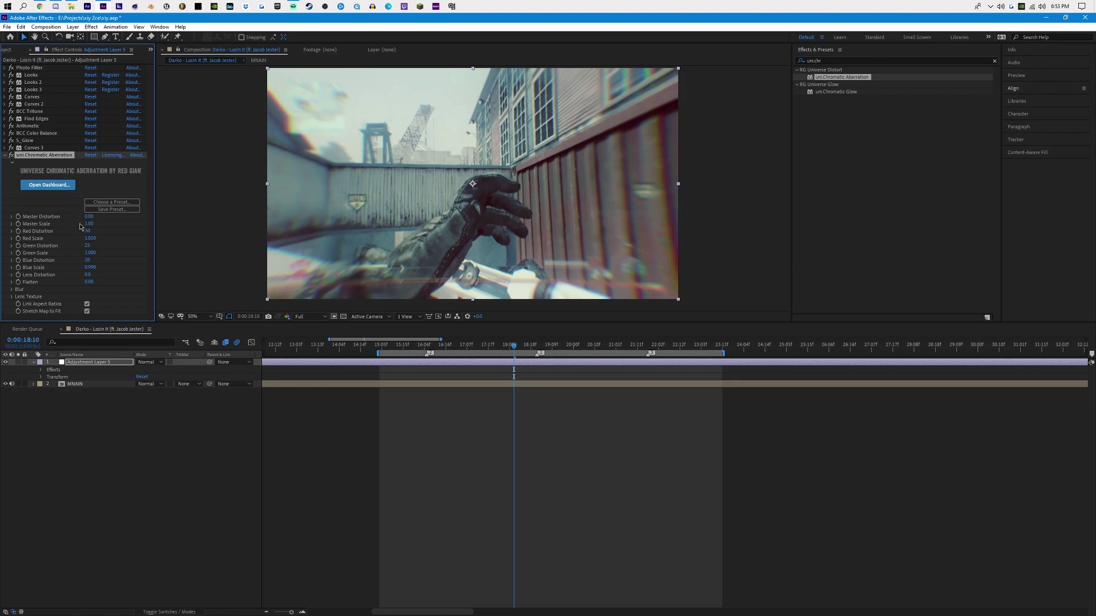
pyautogui.press('Return')
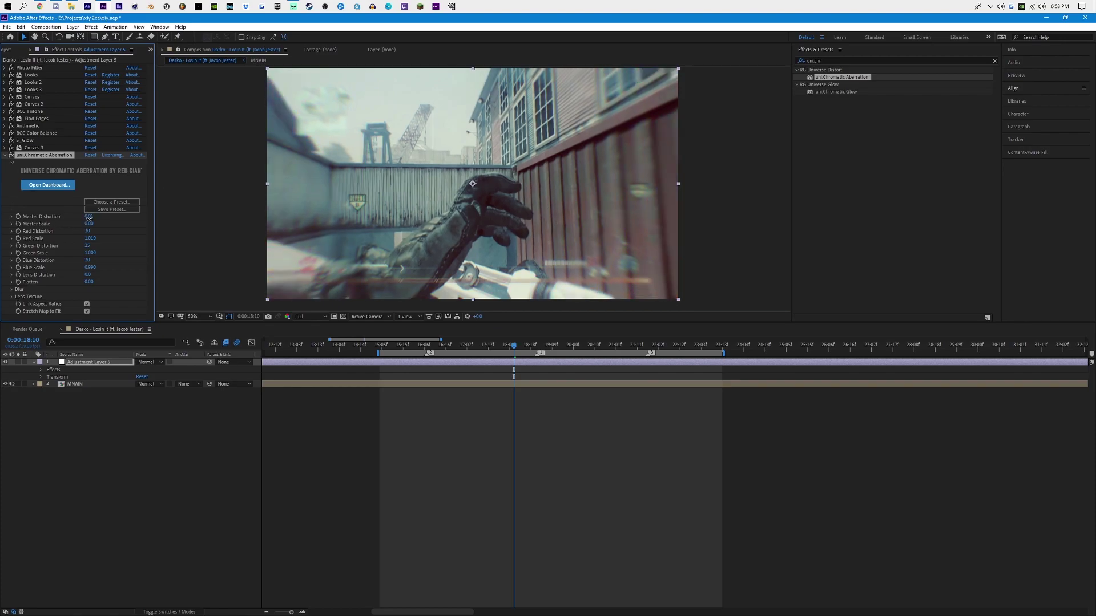
pyautogui.moveTo(91, 226); pyautogui.dragTo(87, 227)
# Step: Set the chromatic aberration's edge blur, radial blur and edge radius to 0 and zoom in on the HUD
pyautogui.click(11, 289)
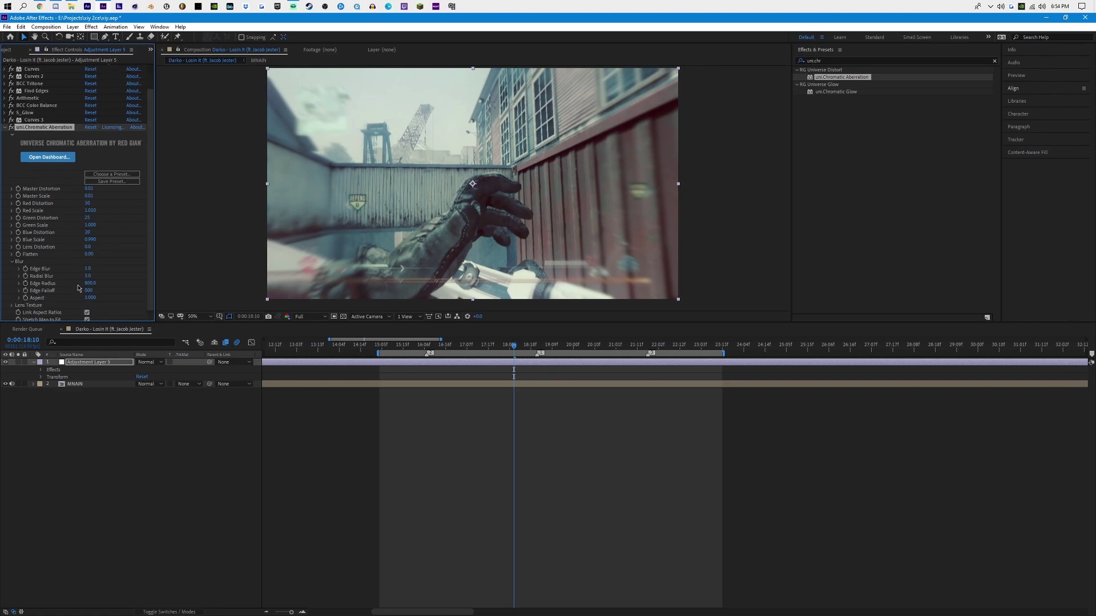
pyautogui.moveTo(86, 281); pyautogui.dragTo(52, 290)
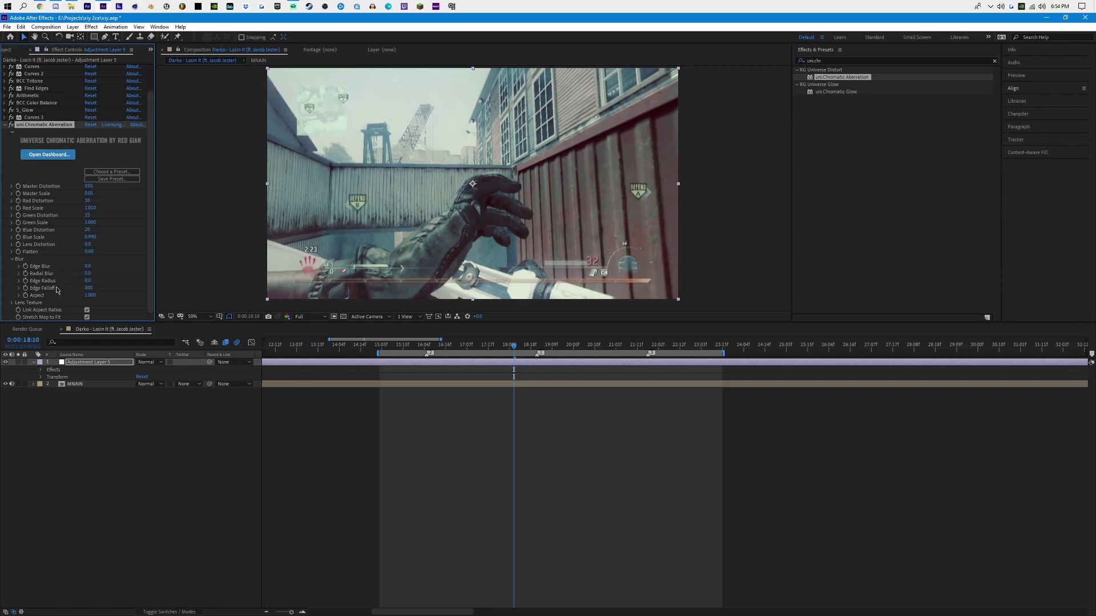
pyautogui.click(12, 260)
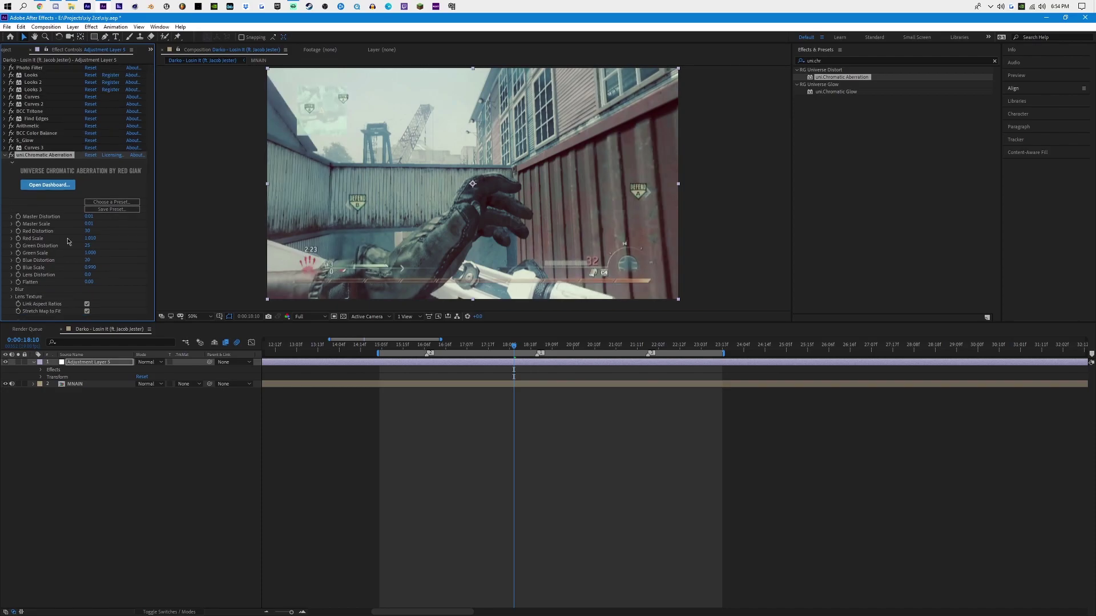
pyautogui.scroll(4, 274, 246)
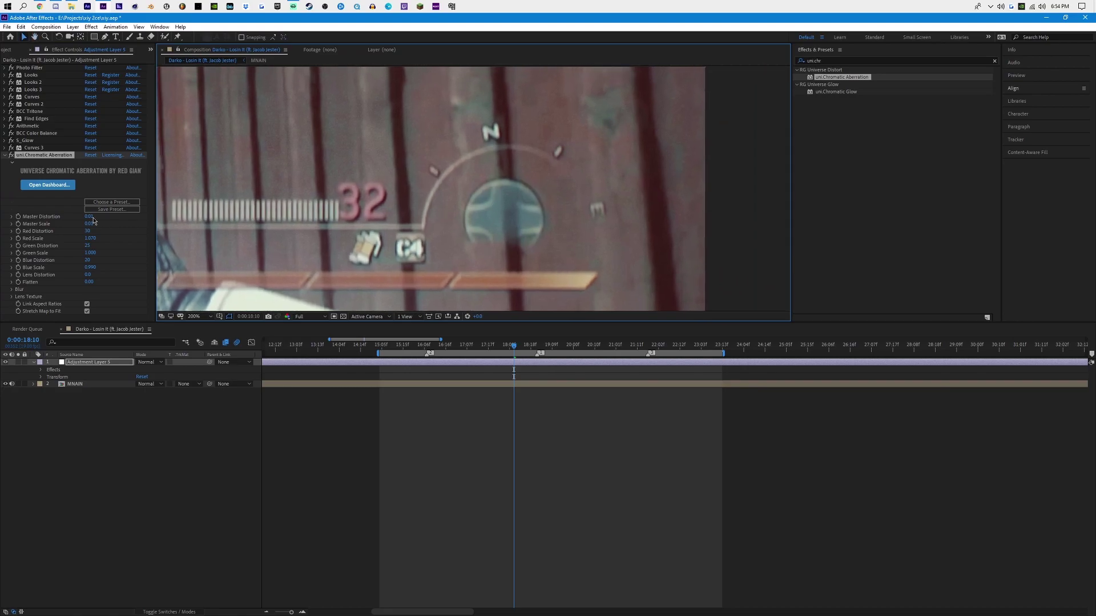
# Step: Set the chromatic aberration's red scale to about 1.4 and try out small changes to the green scale
pyautogui.moveTo(90, 238); pyautogui.dragTo(331, 238)
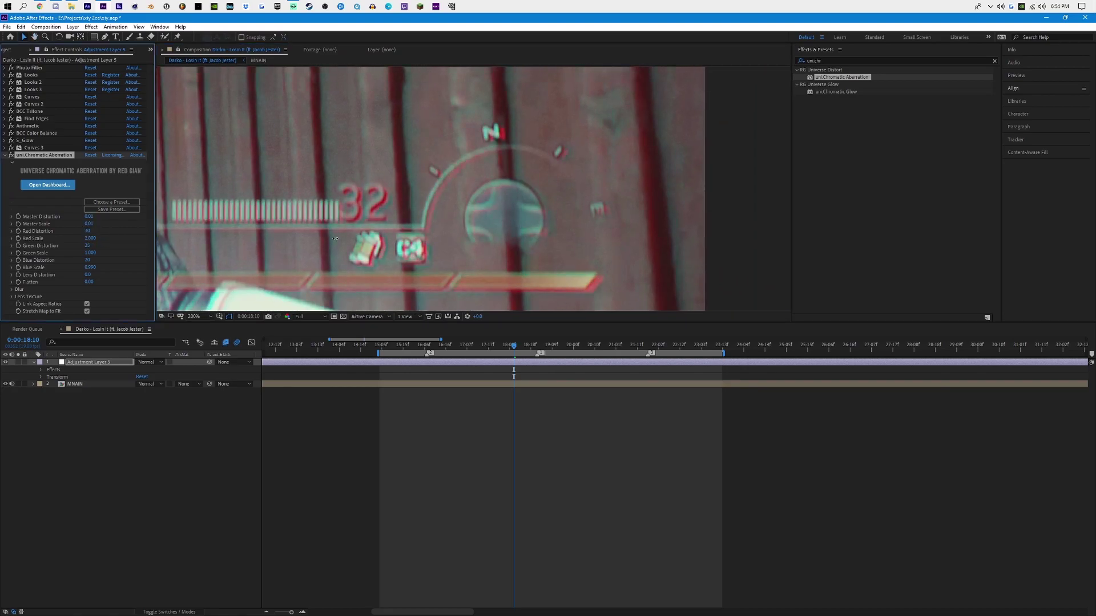
pyautogui.moveTo(90, 239); pyautogui.dragTo(45, 246)
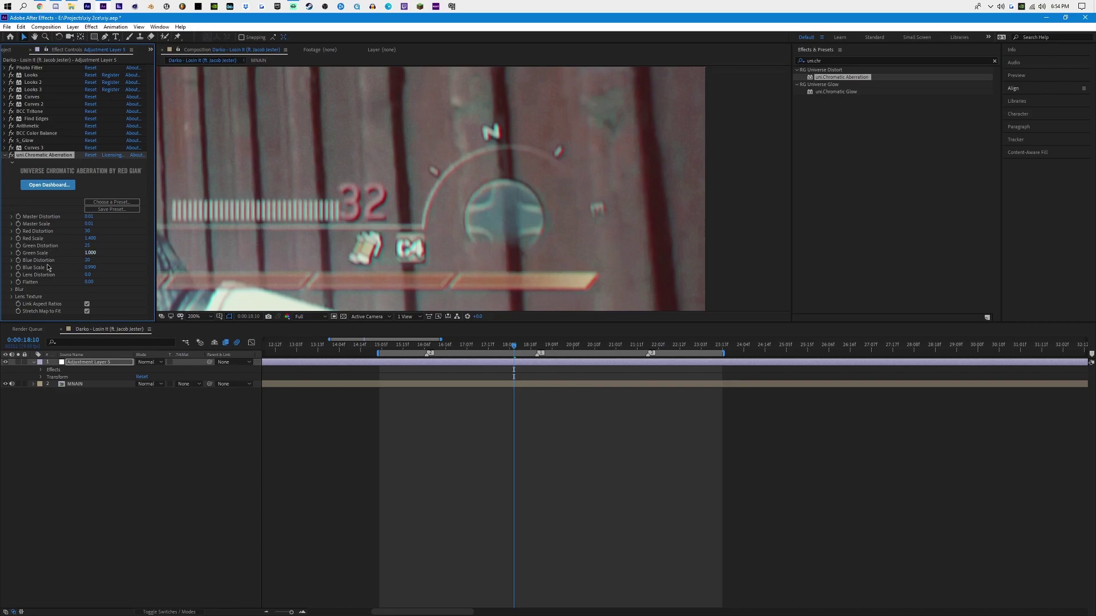
pyautogui.moveTo(87, 253); pyautogui.dragTo(63, 255)
pyautogui.scroll(-1, 390, 202)
pyautogui.scroll(1, 390, 202)
pyautogui.moveTo(389, 202); pyautogui.dragTo(423, 188)
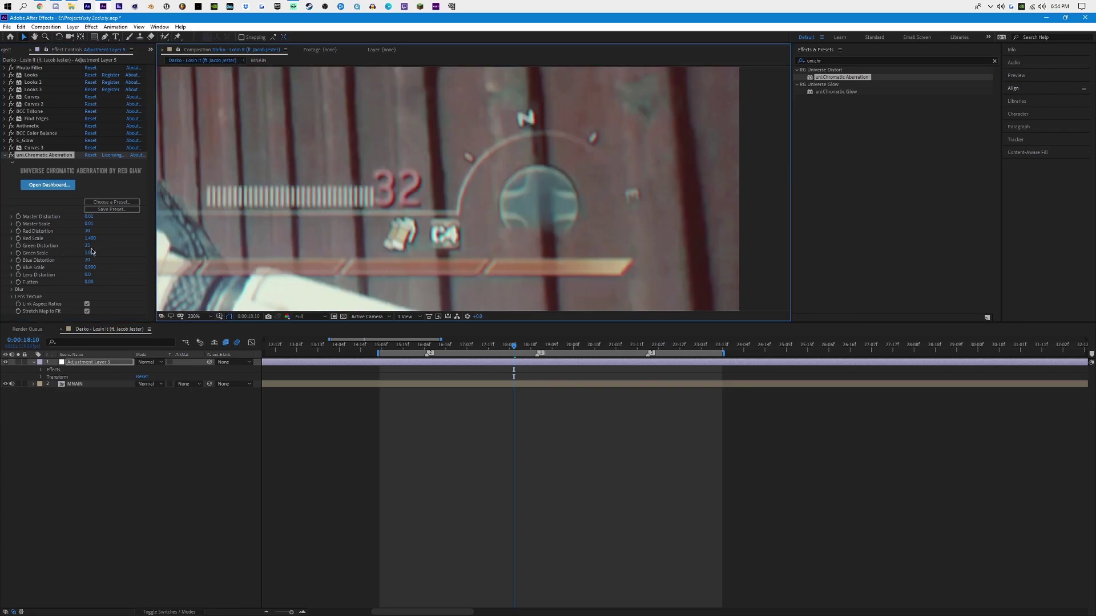
# Step: Raise the chromatic aberration's blue scale to about 1.52, check the fringing on the HUD, and collapse the effect
pyautogui.moveTo(90, 254); pyautogui.dragTo(95, 253)
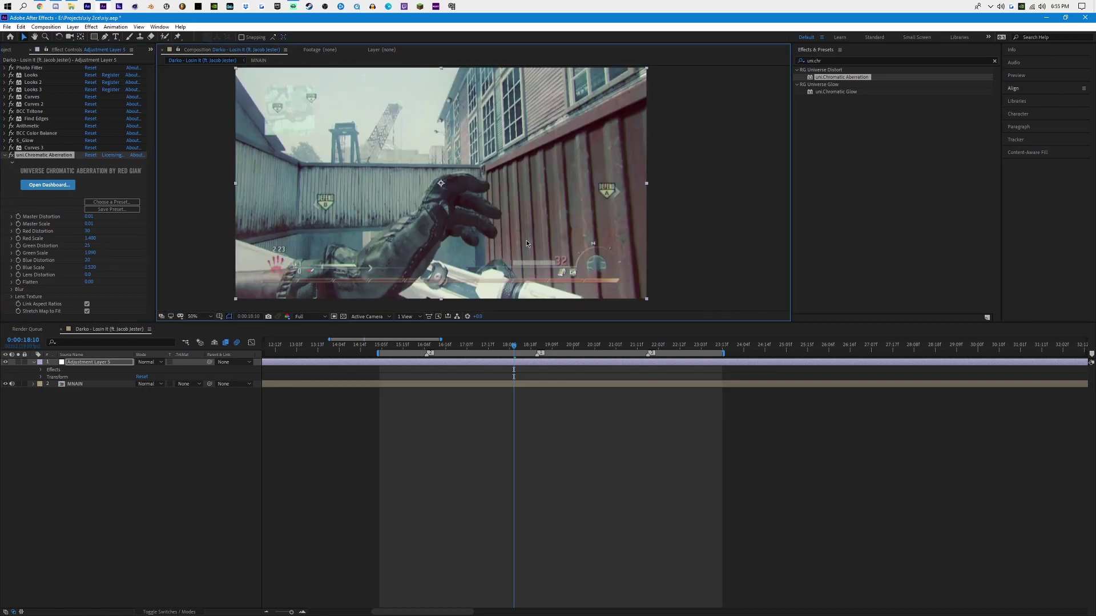
pyautogui.scroll(4, 527, 244)
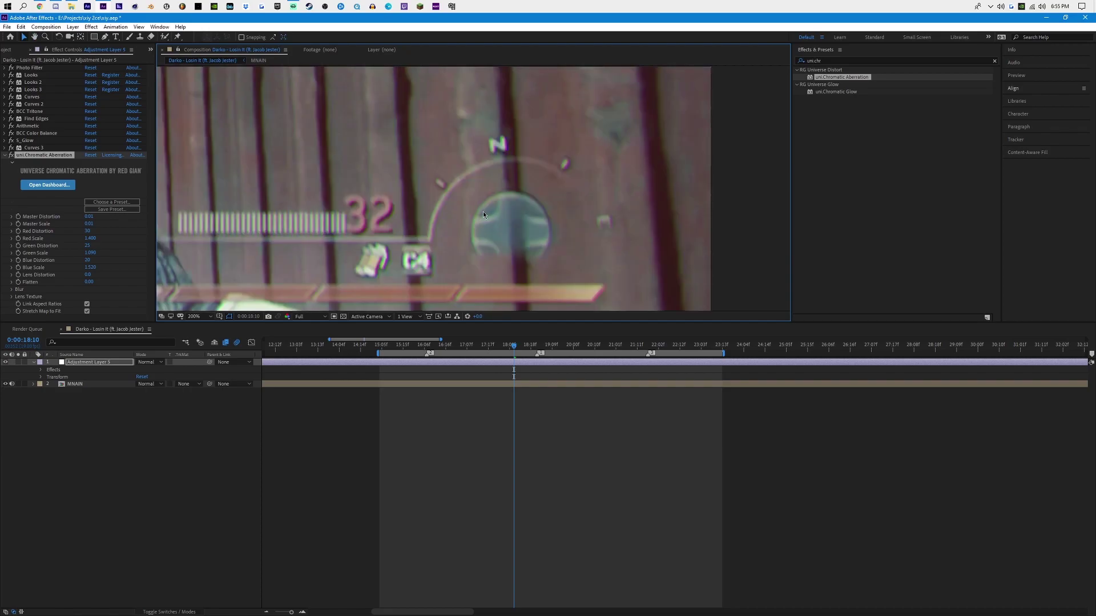
pyautogui.scroll(1, 530, 174)
pyautogui.moveTo(400, 179); pyautogui.dragTo(468, 200)
pyautogui.scroll(-2, 406, 156)
pyautogui.moveTo(396, 146); pyautogui.dragTo(398, 152)
pyautogui.scroll(-2, 392, 146)
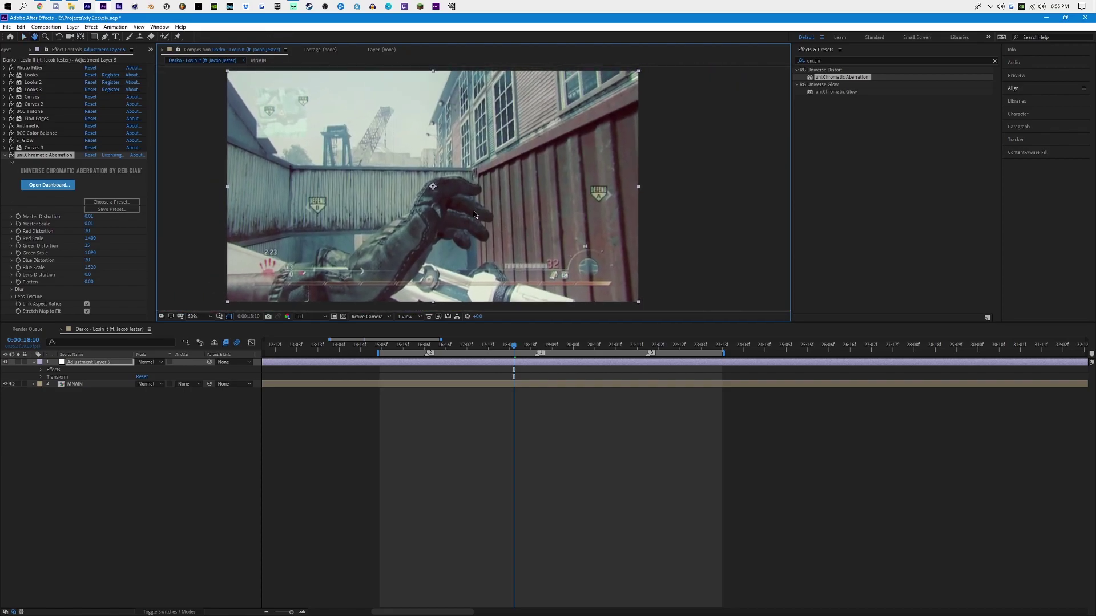
pyautogui.click(5, 155)
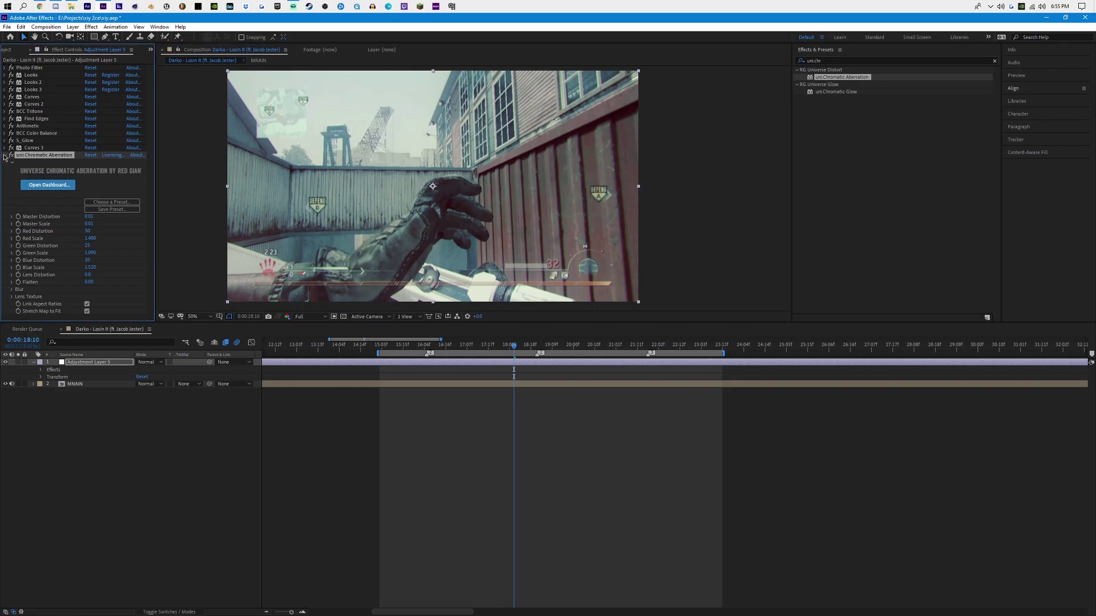
# Step: Find the Optics Compensation distort effect and add it to the adjustment layer below the chromatic aberration
pyautogui.moveTo(848, 62); pyautogui.dragTo(720, 63)
pyautogui.press('BackSpace')
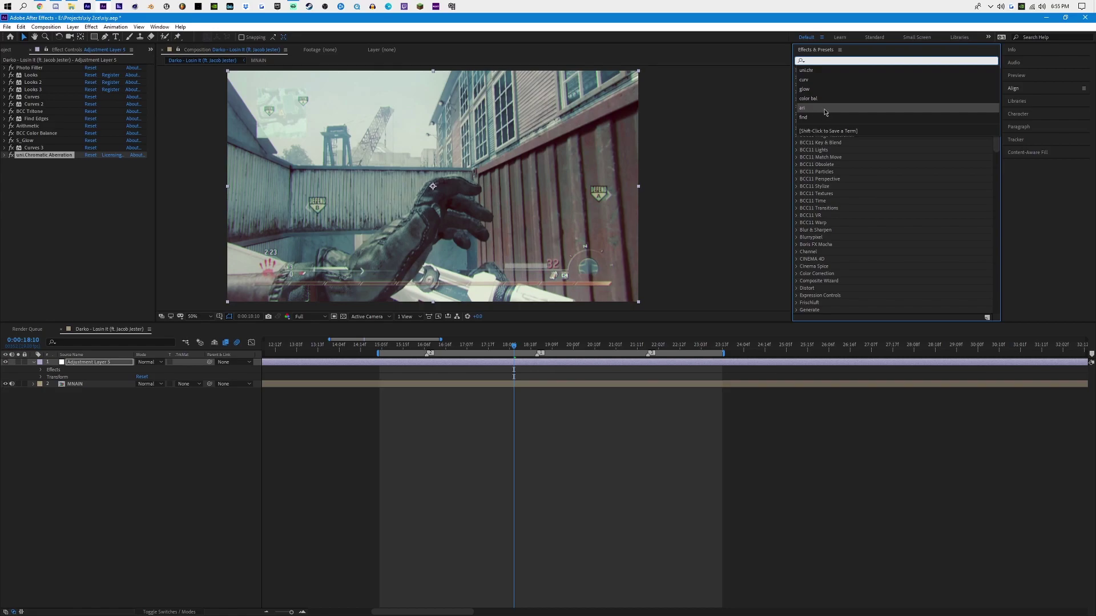
pyautogui.write('opti')
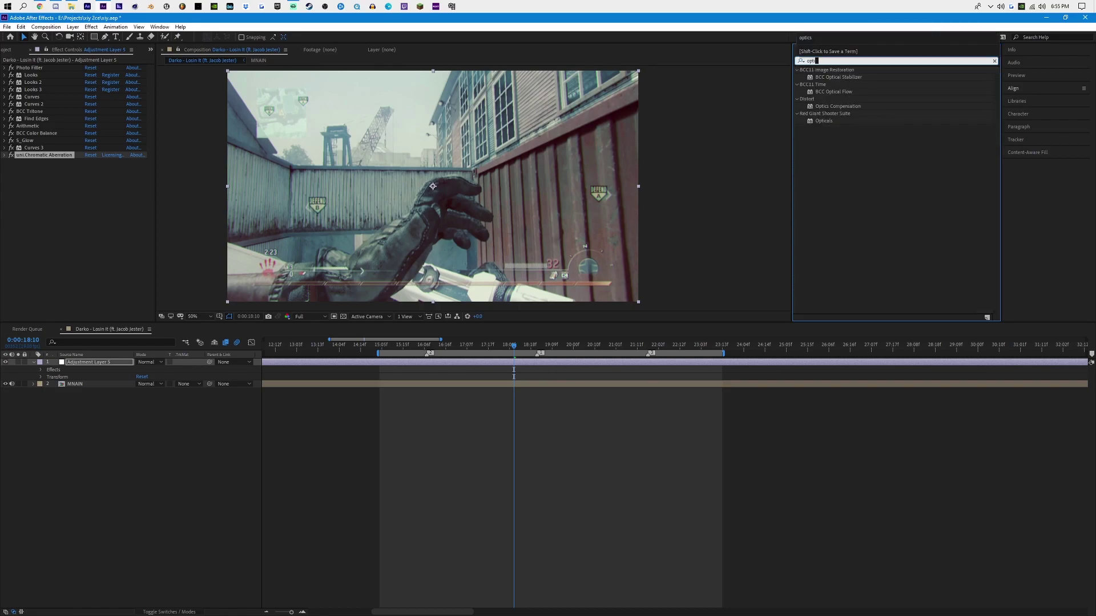
pyautogui.moveTo(842, 106); pyautogui.dragTo(92, 200)
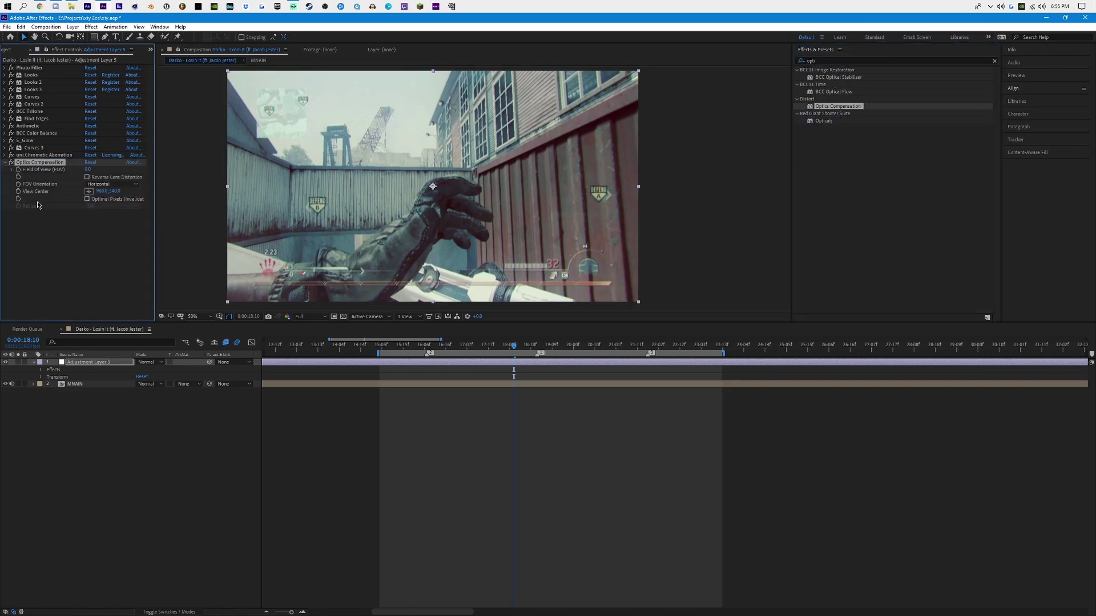
# Step: Turn on Reverse Lens Distortion in Optics Compensation and set its field of view to 10
pyautogui.click(87, 177)
pyautogui.click(86, 177)
pyautogui.click(87, 177)
pyautogui.moveTo(88, 169); pyautogui.dragTo(141, 178)
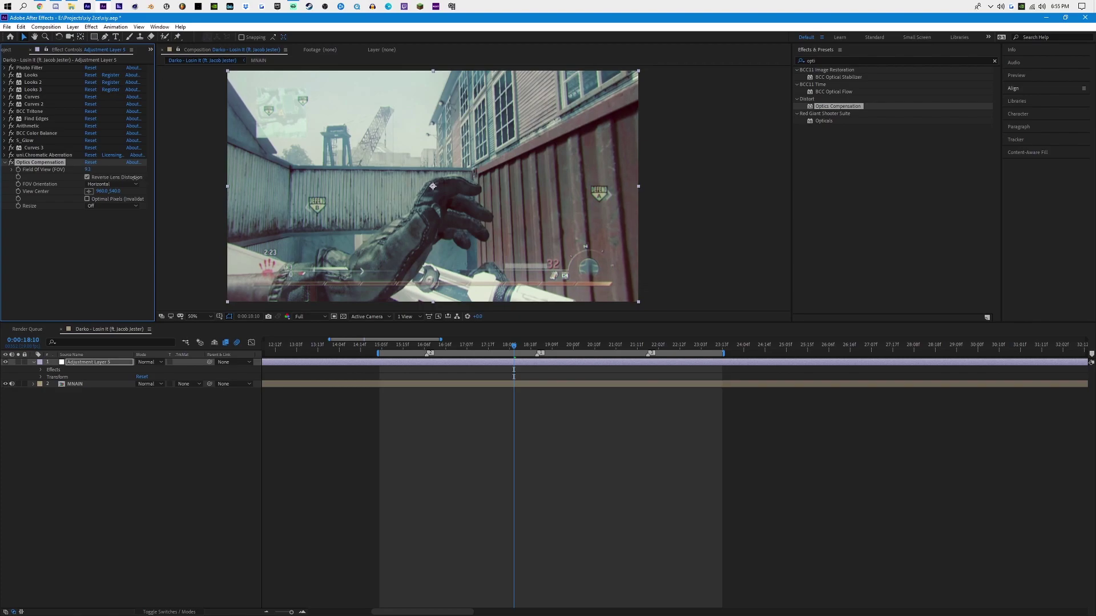
pyautogui.scroll(4, 502, 218)
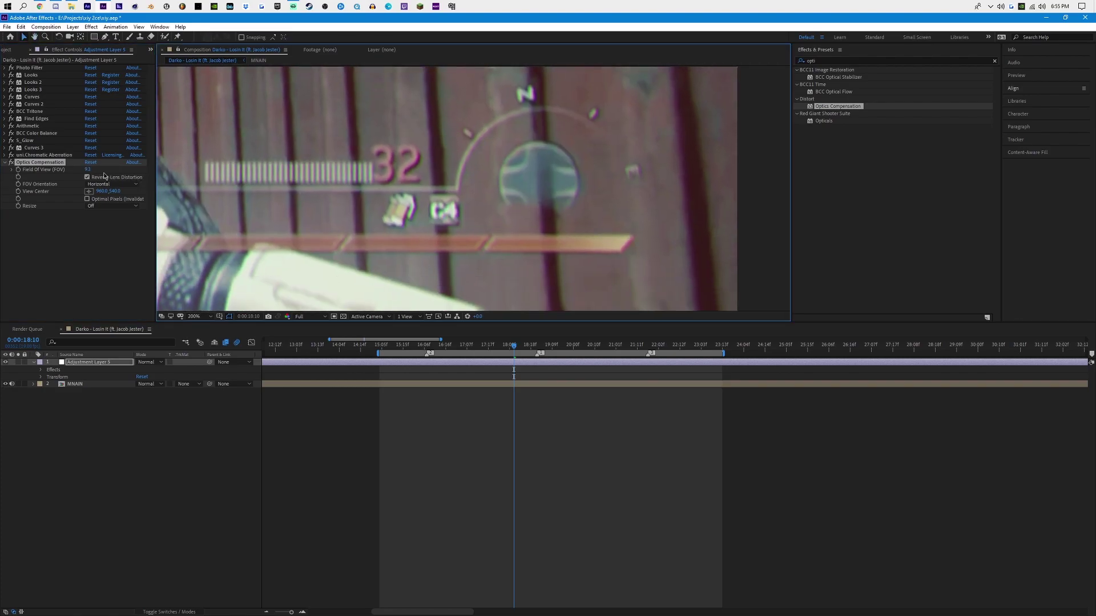
pyautogui.click(92, 170)
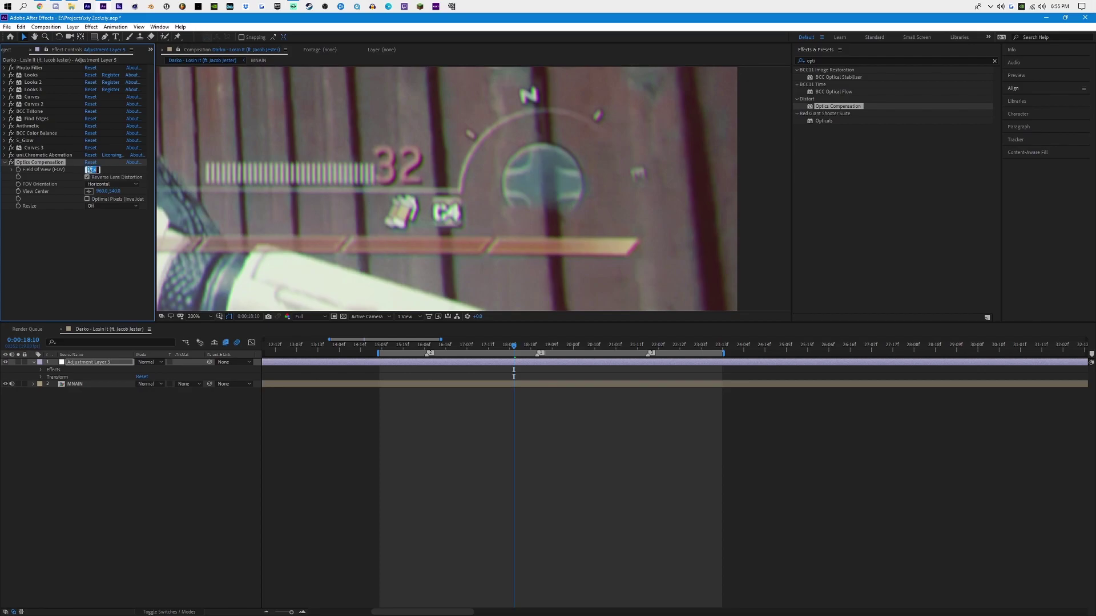
pyautogui.write('10')
pyautogui.press('Return')
# Step: Compare the full frame with Optics Compensation switched off and on, leave it enabled, and collapse it
pyautogui.scroll(-4, 412, 210)
pyautogui.moveTo(412, 165); pyautogui.dragTo(461, 204)
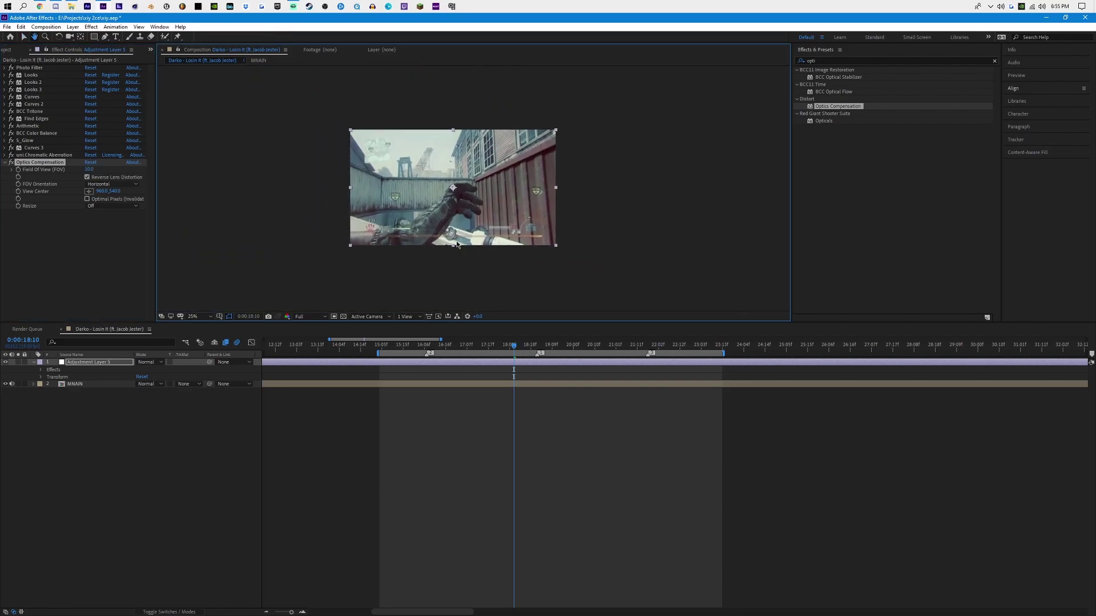
pyautogui.scroll(2, 463, 203)
pyautogui.click(11, 164)
pyautogui.click(11, 164)
pyautogui.click(12, 163)
pyautogui.moveTo(492, 245); pyautogui.dragTo(515, 263)
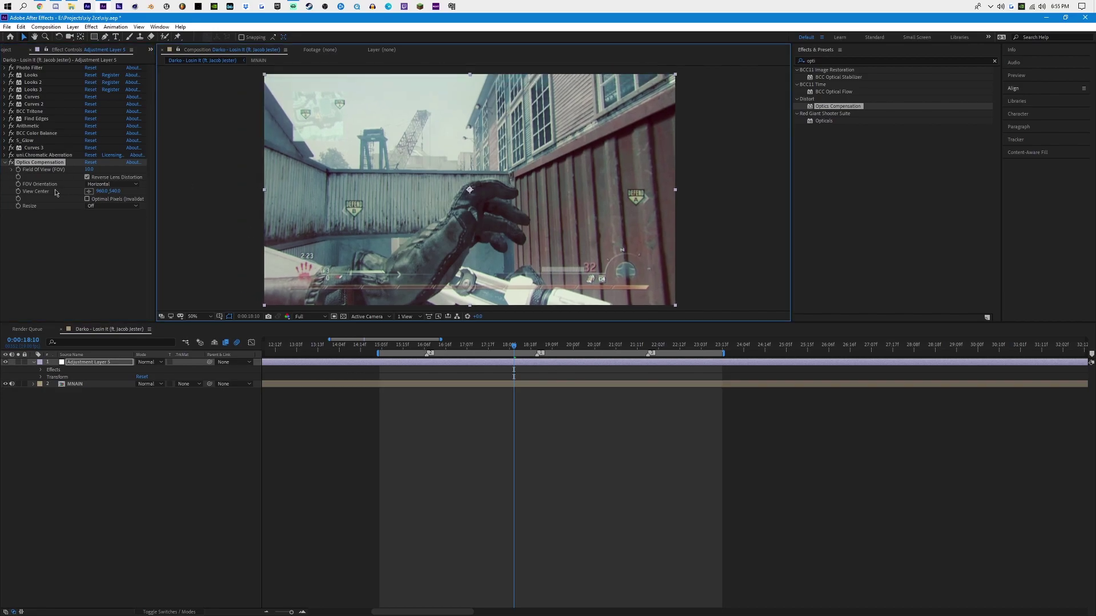
pyautogui.click(5, 163)
# Step: Add the Sharpen and Unsharp Mask effects to the adjustment layer after Optics Compensation
pyautogui.click(900, 135)
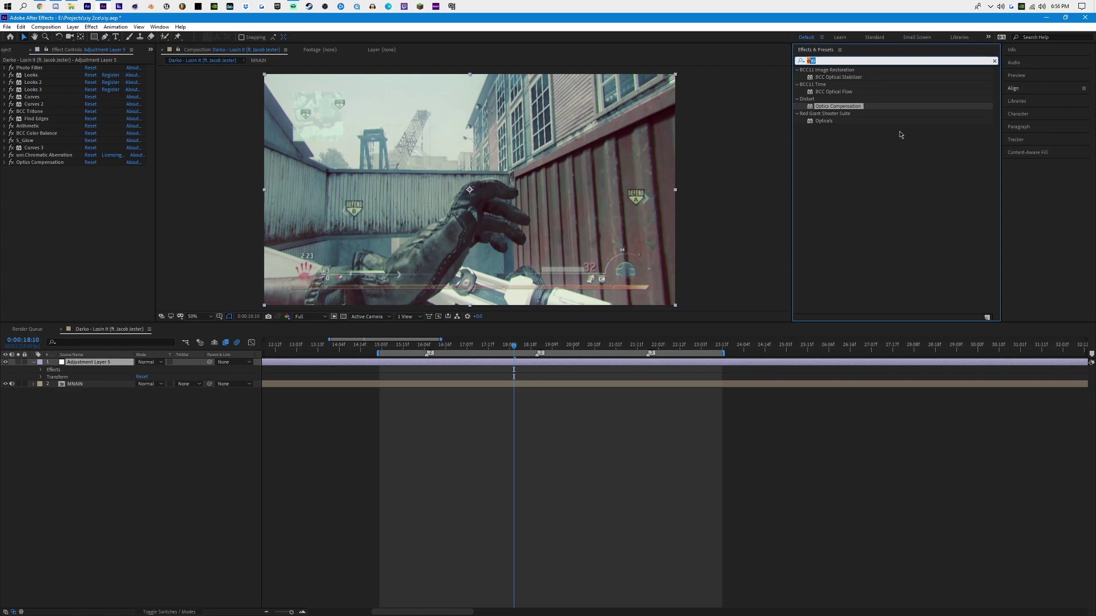
pyautogui.write('sharp')
pyautogui.moveTo(831, 149); pyautogui.dragTo(38, 224)
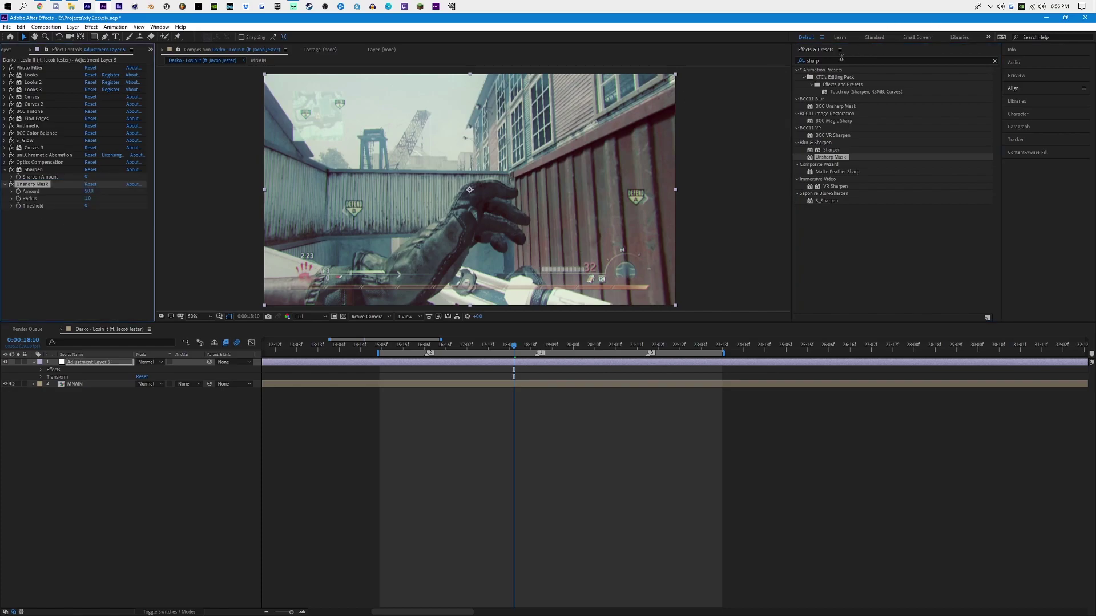
# Step: Add the Sapphire S_Grain effect, and collapse and disable Sharpen, Unsharp Mask and S_Grain
pyautogui.moveTo(839, 60); pyautogui.dragTo(717, 57)
pyautogui.write('s_gra')
pyautogui.moveTo(823, 121); pyautogui.dragTo(112, 242)
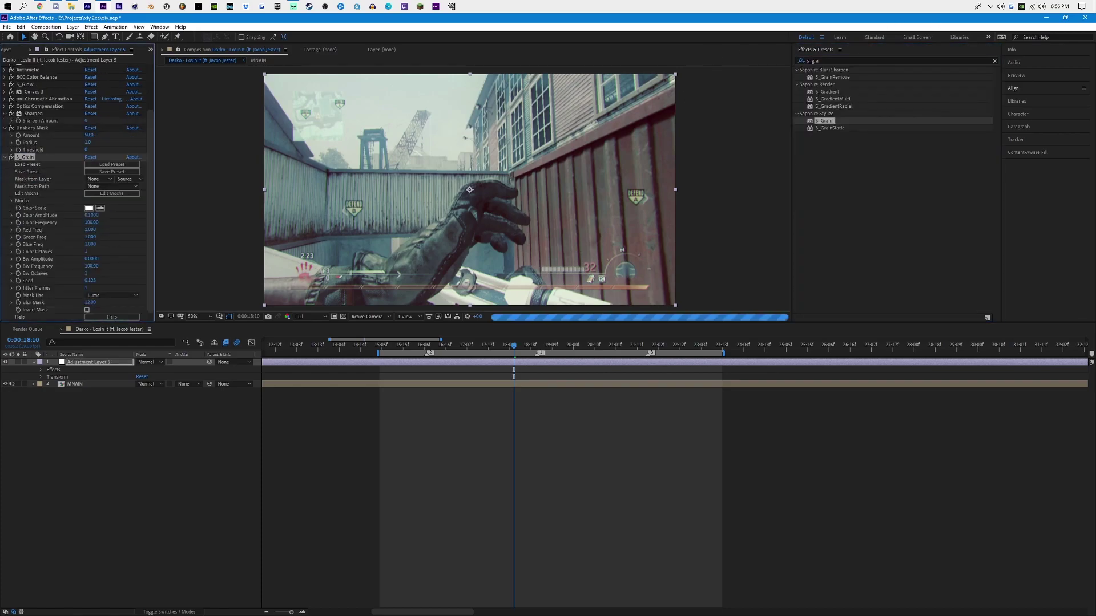
pyautogui.click(4, 158)
pyautogui.click(4, 170)
pyautogui.click(5, 177)
# Step: Add the Color Correction effect Levels at the end of the effect stack, collapsed and disabled
pyautogui.hotkey('ctrl', 'f')
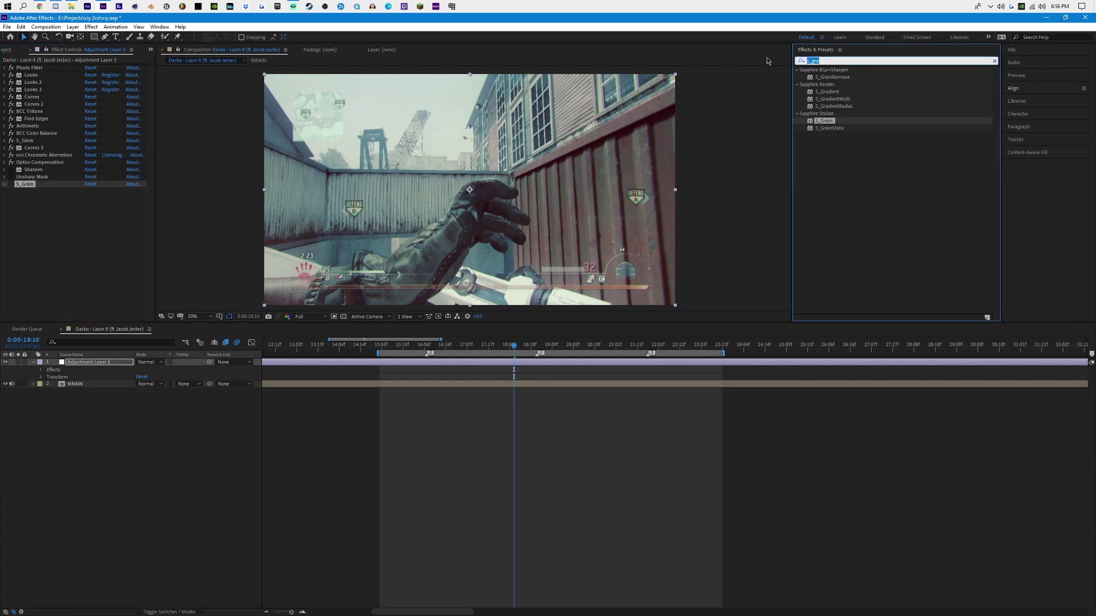
pyautogui.write('lev')
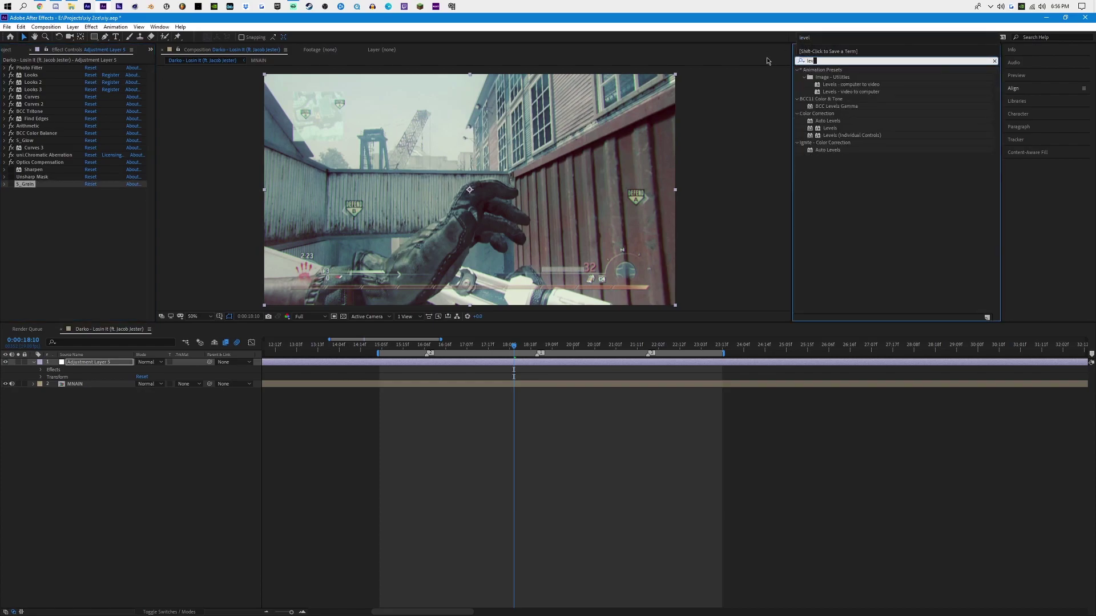
pyautogui.moveTo(830, 128); pyautogui.dragTo(17, 183)
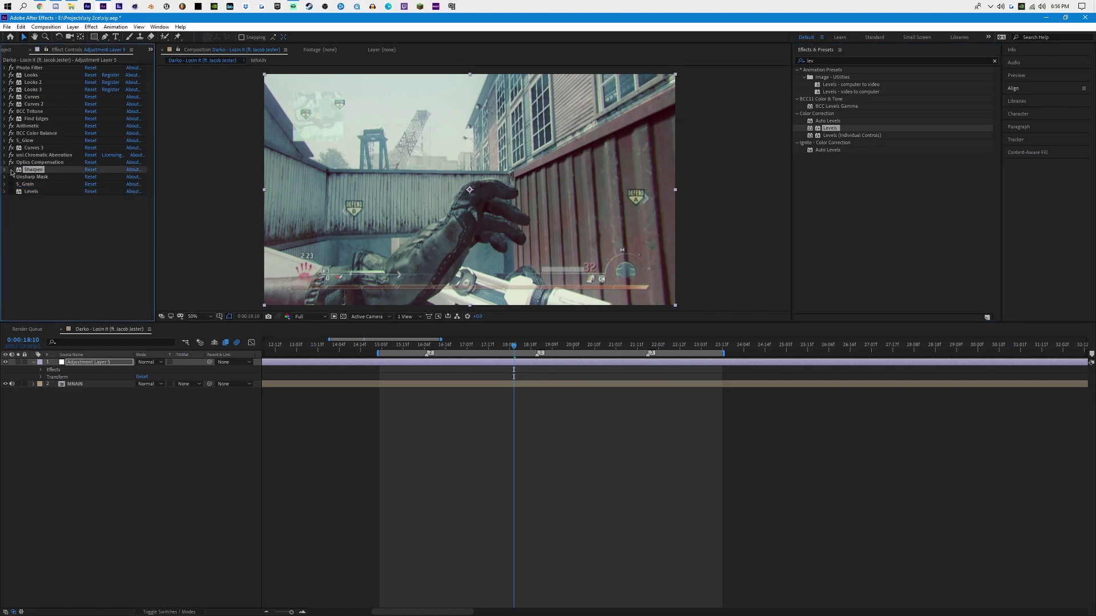
# Step: Set the Sharpen effect's amount to 15, checking stronger sharpening on a close-up of the glove
pyautogui.click(5, 170)
pyautogui.click(88, 177)
pyautogui.write('15')
pyautogui.press('Return')
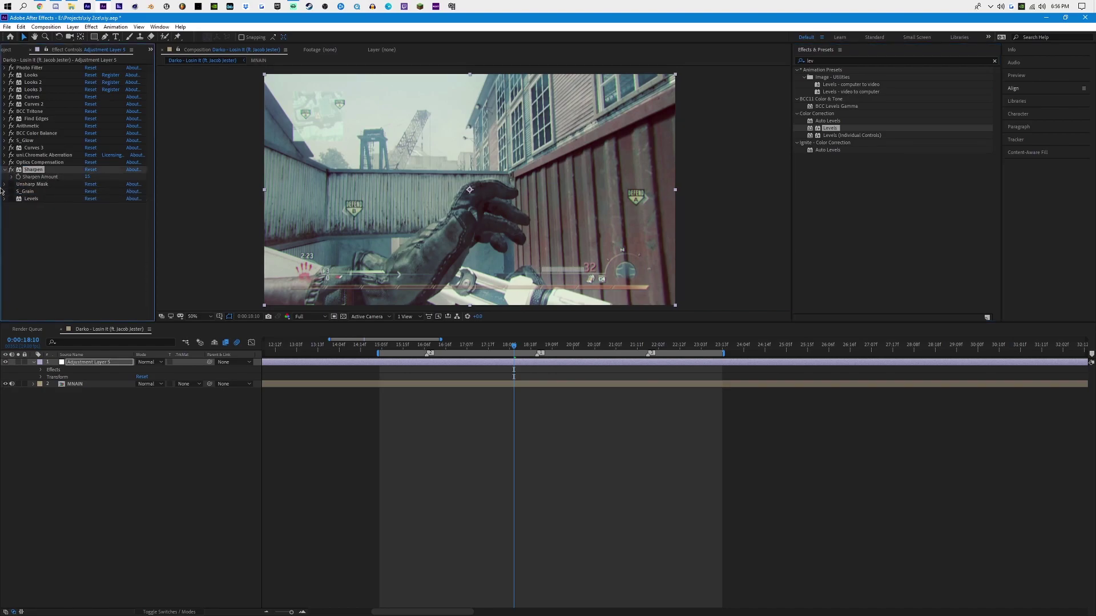
pyautogui.moveTo(499, 202); pyautogui.dragTo(457, 197)
pyautogui.scroll(6, 474, 193)
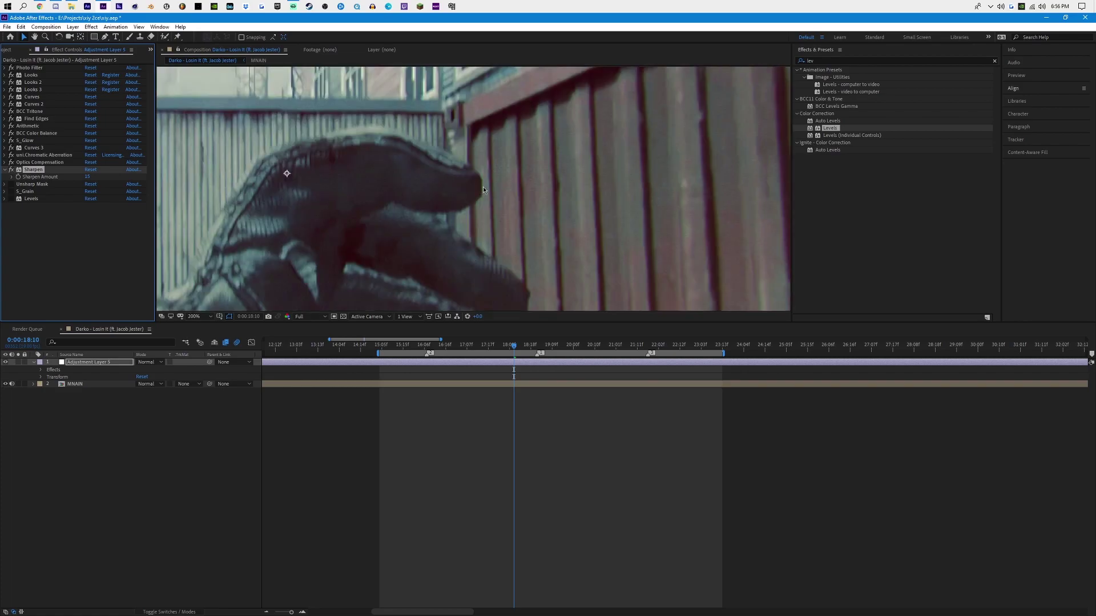
pyautogui.moveTo(86, 180); pyautogui.dragTo(89, 179)
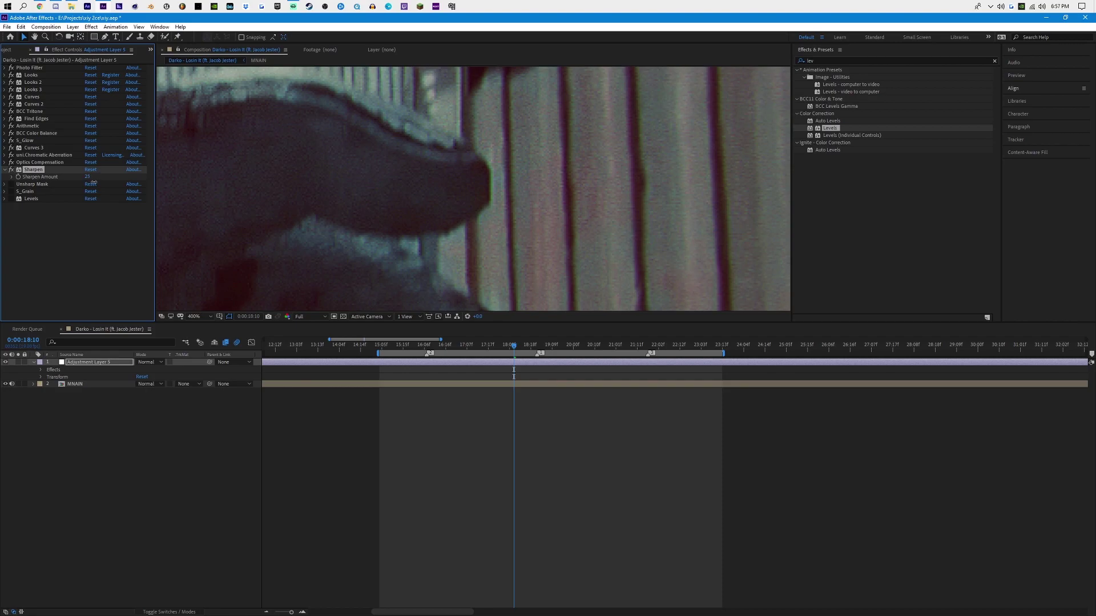
pyautogui.click(89, 177)
pyautogui.write('15')
pyautogui.press('Return')
# Step: Enable Unsharp Mask, set its amount to 6 and radius to 5, and collapse it
pyautogui.click(5, 184)
pyautogui.click(88, 191)
pyautogui.write('60')
pyautogui.click(91, 199)
pyautogui.write('55')
pyautogui.press('Return')
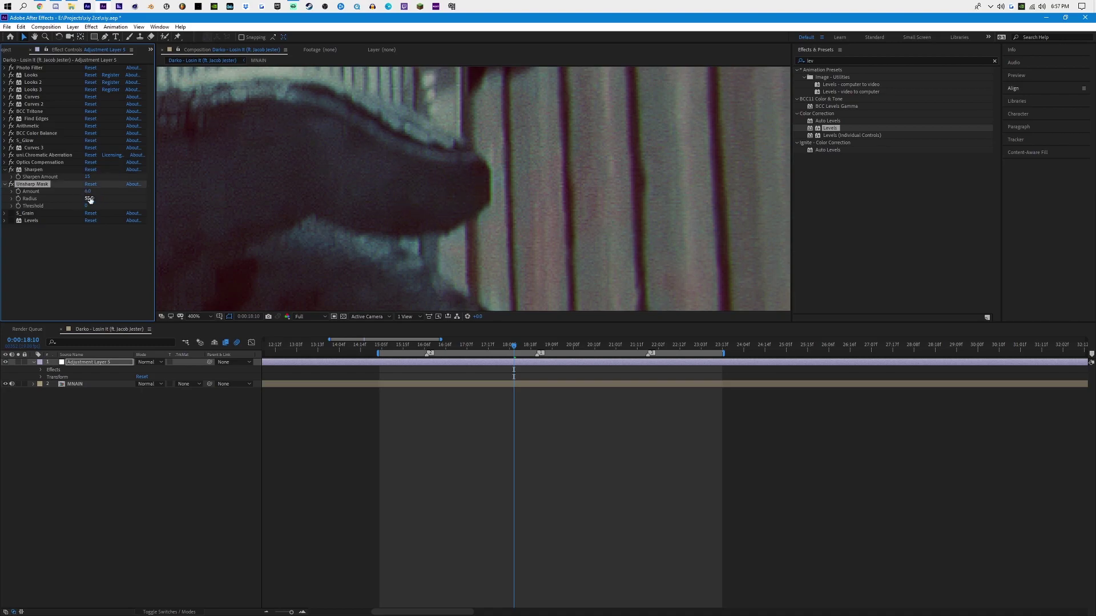
pyautogui.click(90, 198)
pyautogui.write('5')
pyautogui.press('Return')
pyautogui.click(5, 185)
pyautogui.scroll(-6, 517, 178)
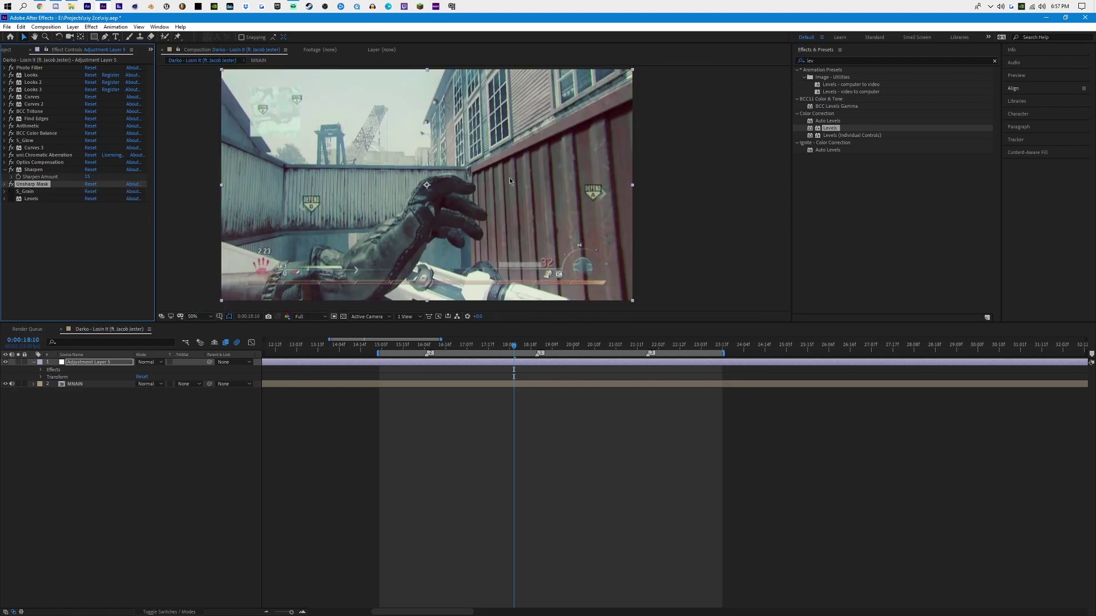
# Step: Enable S_Grain, raise its color frequency, reduce its color amplitude to about 0.07 for subtle grain, and collapse it
pyautogui.click(24, 191)
pyautogui.click(4, 191)
pyautogui.scroll(-2, 91, 218)
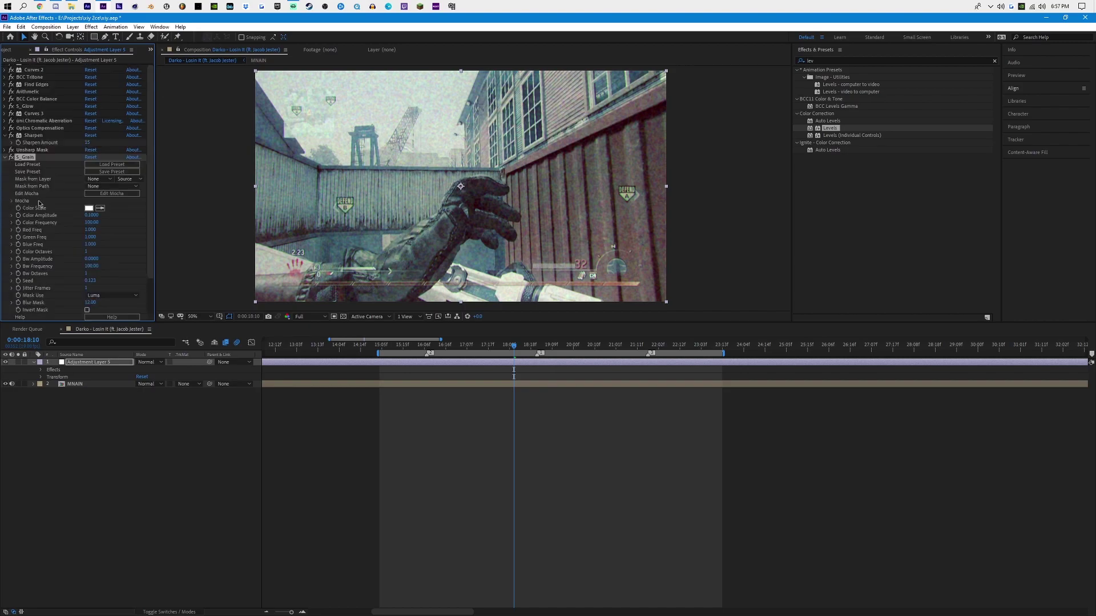
pyautogui.moveTo(92, 217)
pyautogui.mouseDown()
pyautogui.moveTo(109, 220)
pyautogui.moveTo(93, 227)
pyautogui.moveTo(111, 224)
pyautogui.mouseUp()
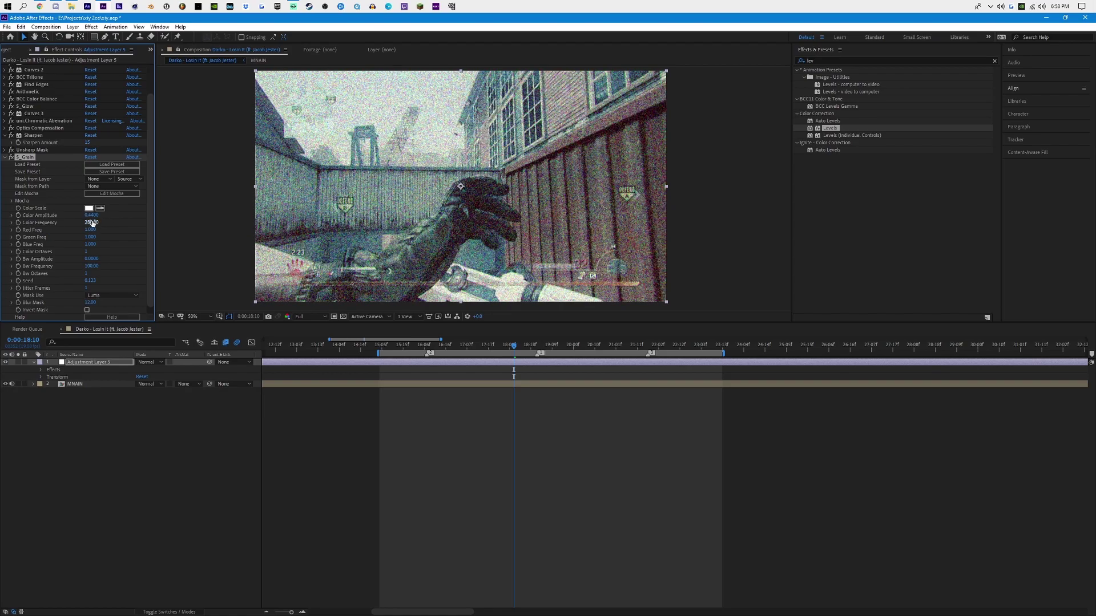
pyautogui.moveTo(90, 230); pyautogui.dragTo(124, 236)
pyautogui.moveTo(92, 215)
pyautogui.mouseDown()
pyautogui.moveTo(68, 222)
pyautogui.moveTo(95, 217)
pyautogui.mouseUp()
pyautogui.scroll(2, 253, 223)
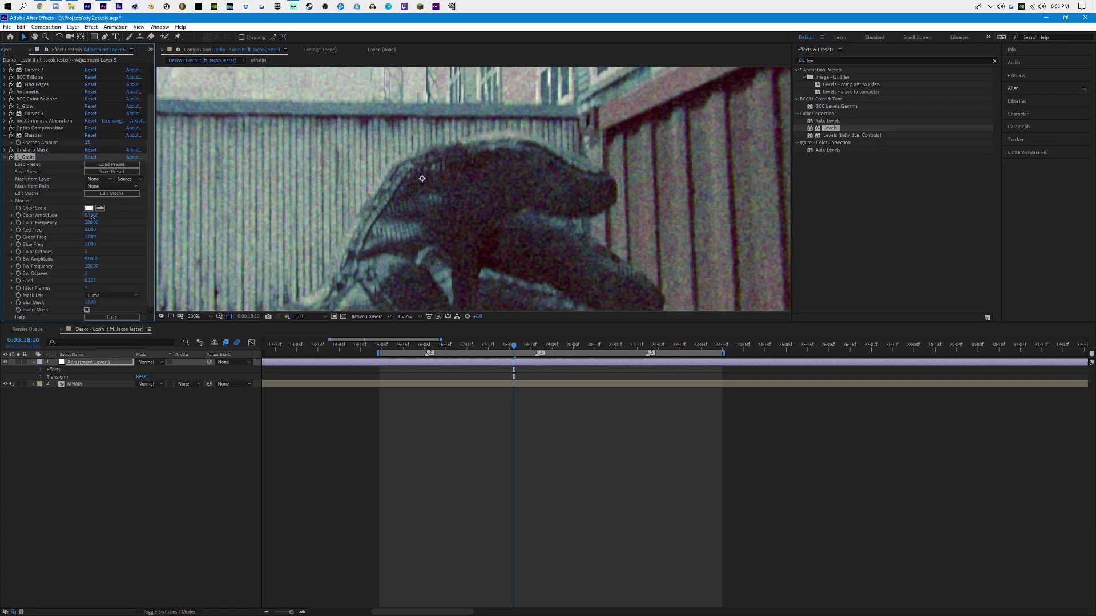
pyautogui.press(',')
pyautogui.press(',')
pyautogui.press(',')
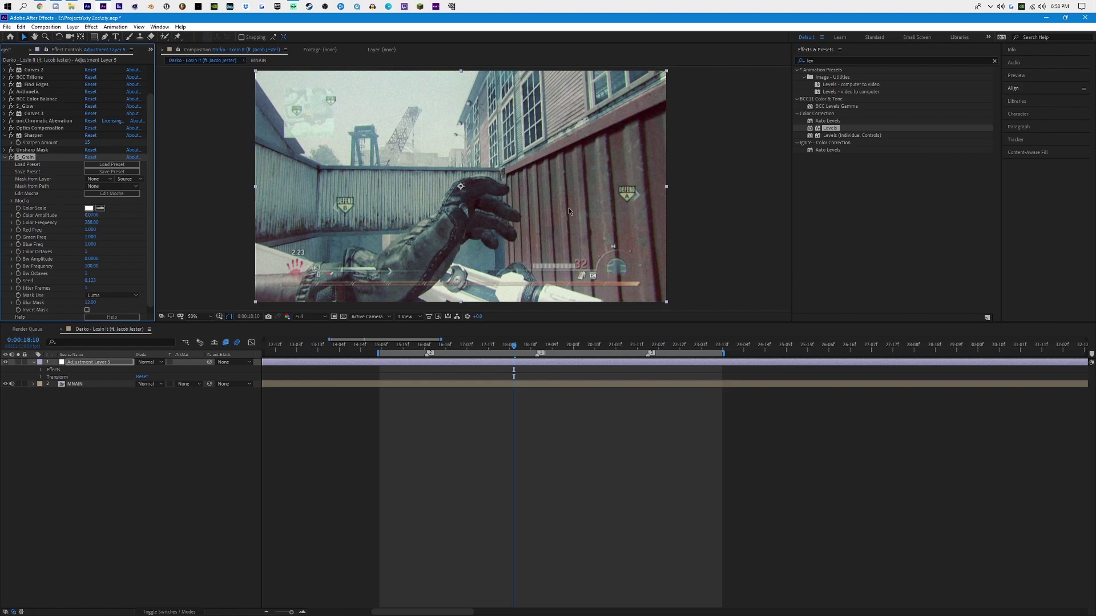
pyautogui.click(4, 157)
# Step: Enable Levels, raise its input black slightly and lower gamma to just below 1, and check the grade across other frames
pyautogui.click(24, 210)
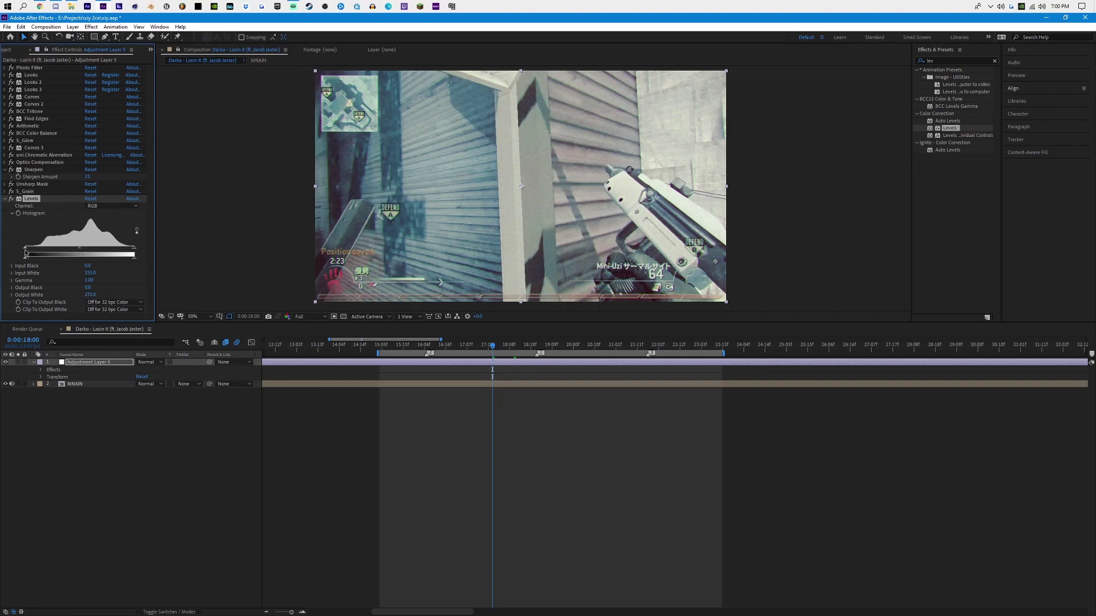
pyautogui.moveTo(26, 252); pyautogui.dragTo(28, 251)
pyautogui.click(467, 345)
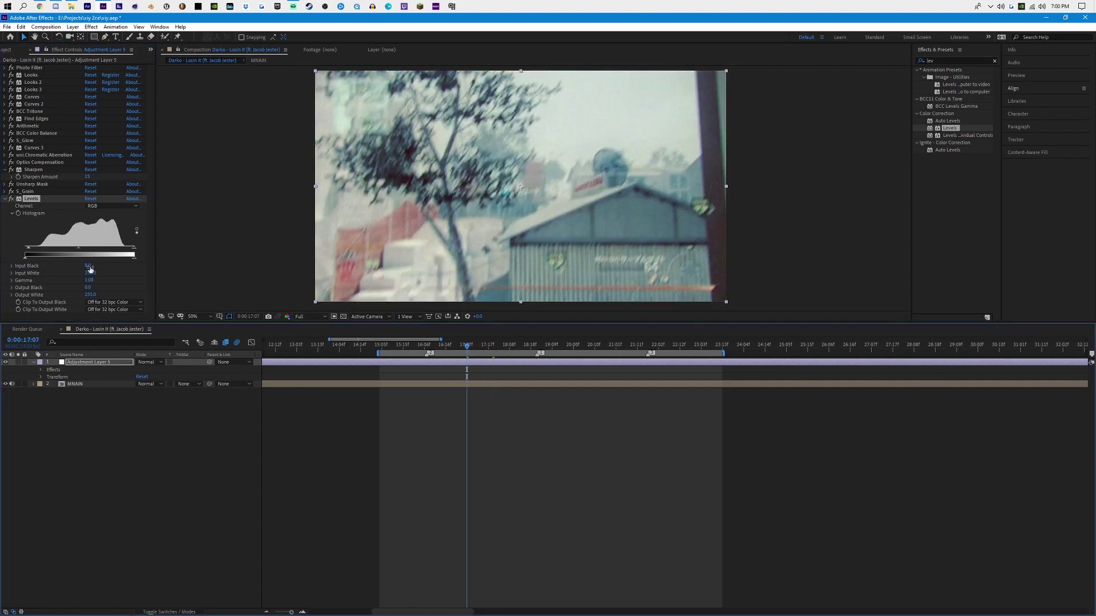
pyautogui.moveTo(79, 249); pyautogui.dragTo(76, 251)
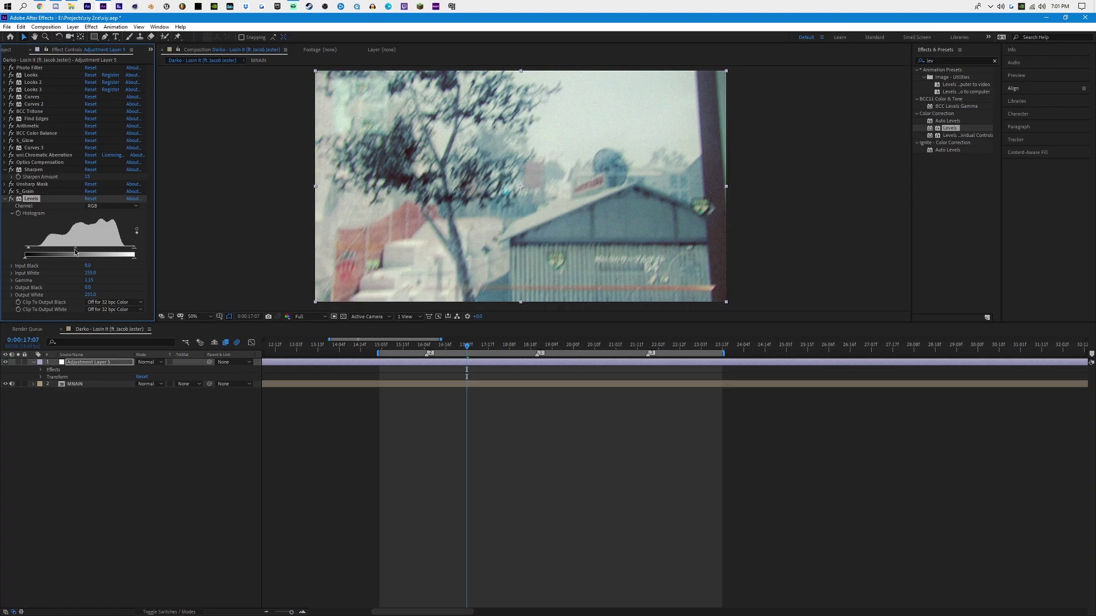
pyautogui.moveTo(76, 251); pyautogui.dragTo(82, 251)
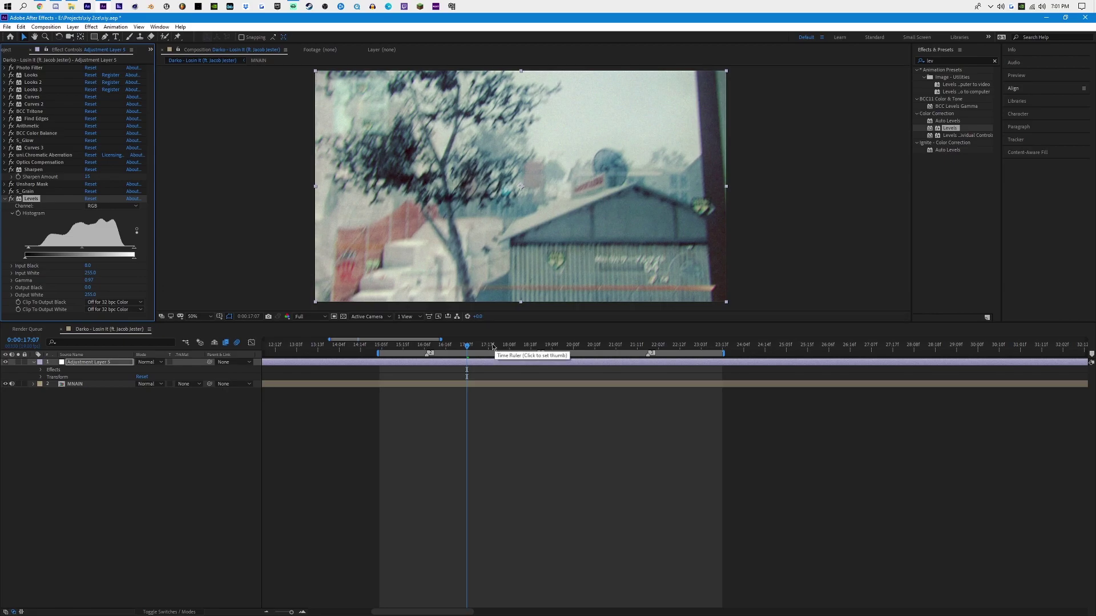
pyautogui.moveTo(494, 347); pyautogui.dragTo(656, 435)
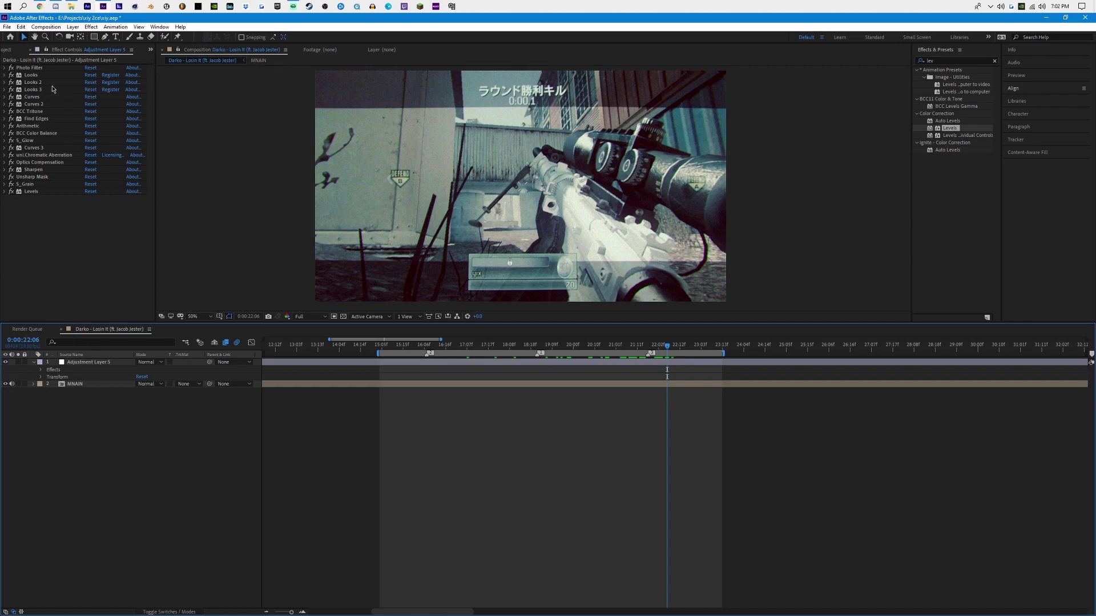
# Step: Expand all three Looks effects, lower the first one's strength, and check the grade on the glove frame
pyautogui.click(33, 82)
pyautogui.click(5, 83)
pyautogui.click(5, 128)
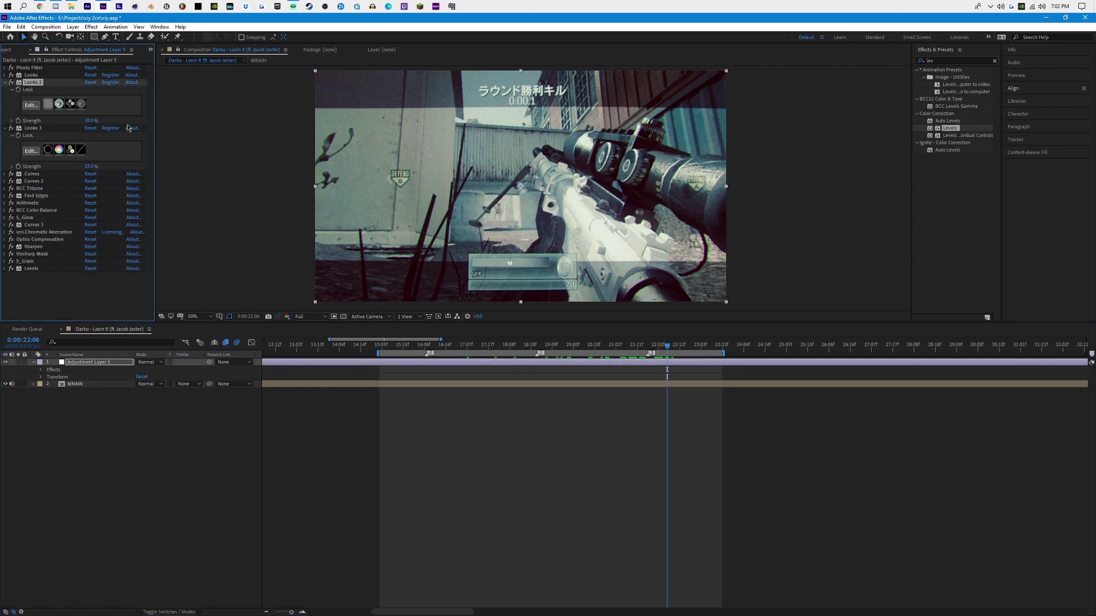
pyautogui.click(4, 75)
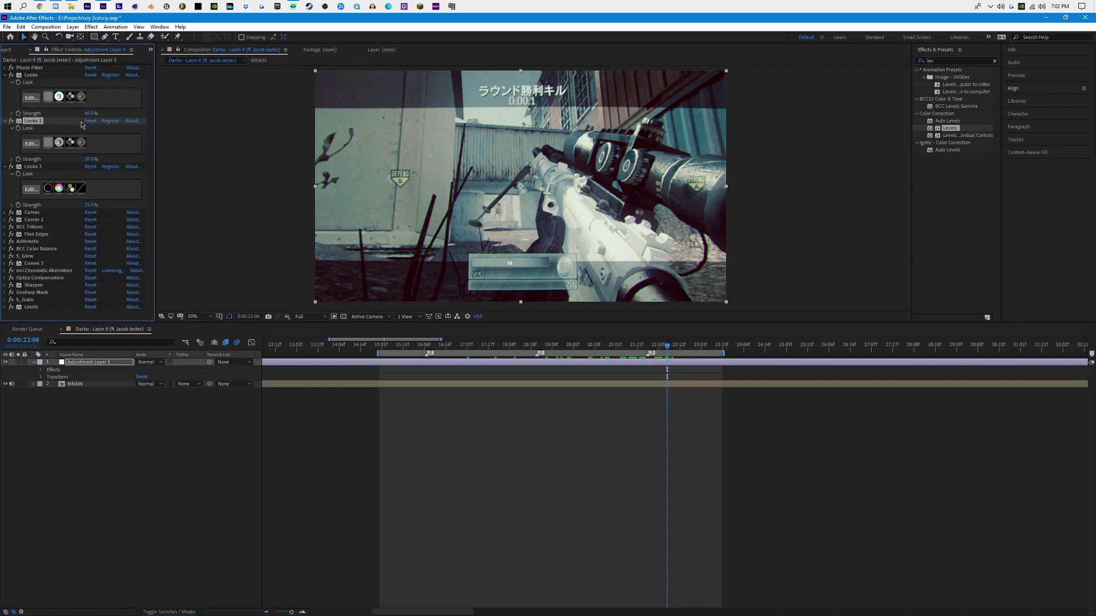
pyautogui.click(31, 75)
pyautogui.moveTo(88, 115); pyautogui.dragTo(83, 118)
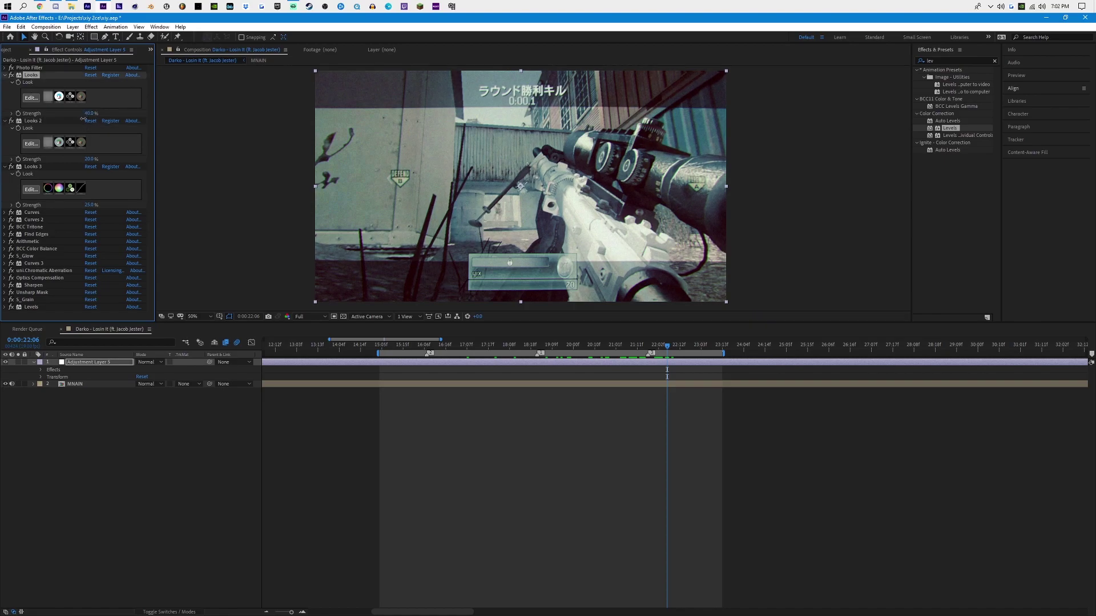
pyautogui.click(13, 75)
pyautogui.moveTo(89, 114); pyautogui.dragTo(83, 117)
pyautogui.moveTo(507, 346); pyautogui.dragTo(515, 349)
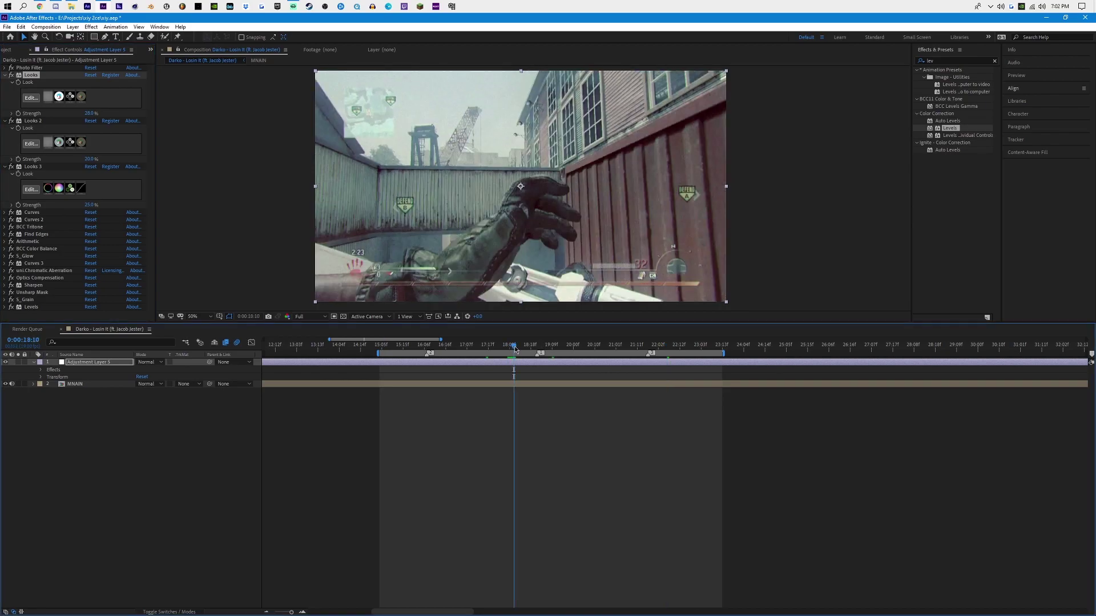
# Step: Collapse the settings of all three Looks effects and clear the layer selection
pyautogui.click(5, 167)
pyautogui.click(5, 121)
pyautogui.click(5, 75)
pyautogui.click(489, 437)
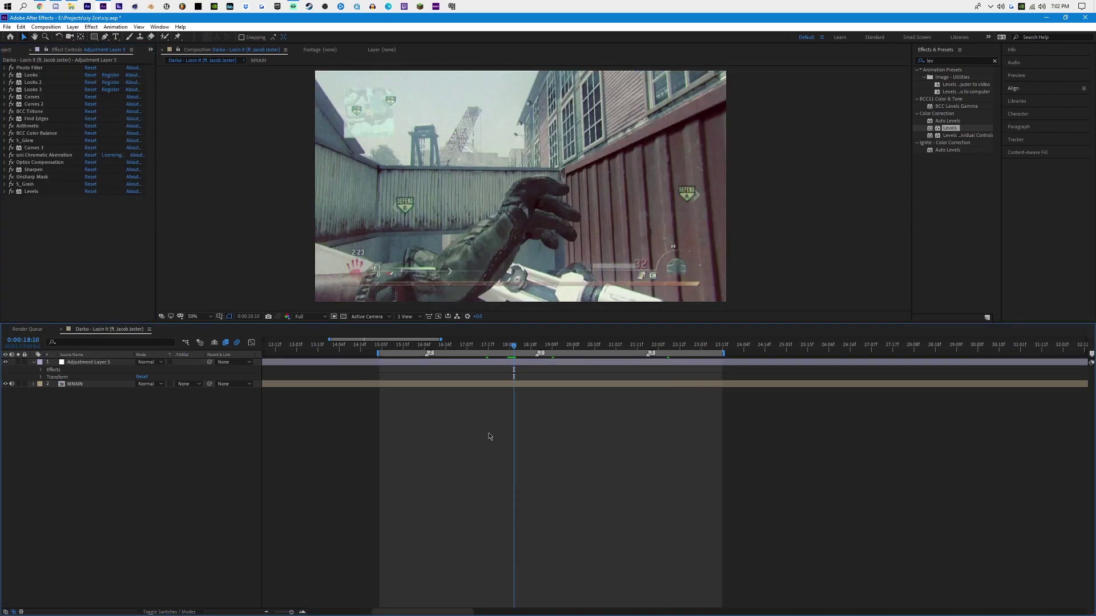
pyautogui.click(36, 210)
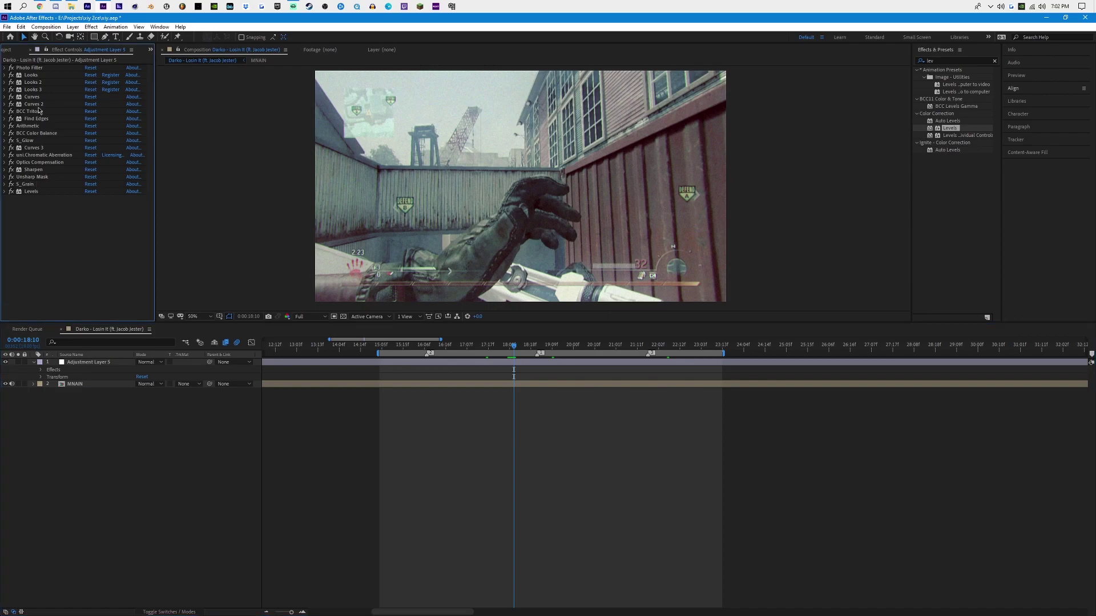
pyautogui.click(500, 364)
# Step: Inspect the MNAIN precomp's contents and enable the RSMB motion blur effect on the MNAIN layer in the main composition
pyautogui.click(81, 384)
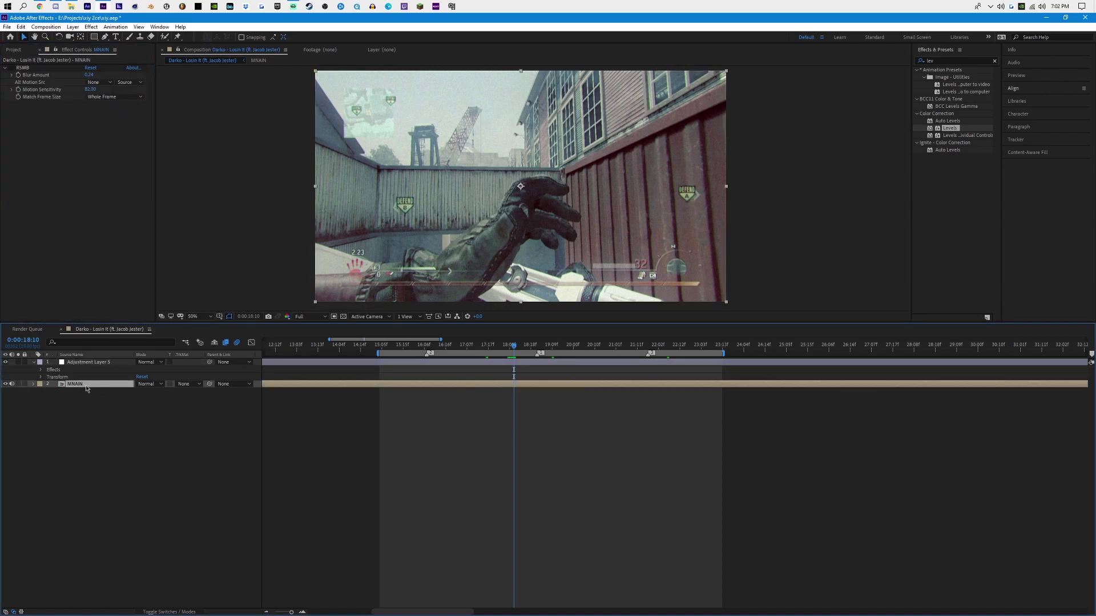
pyautogui.doubleClick(429, 386)
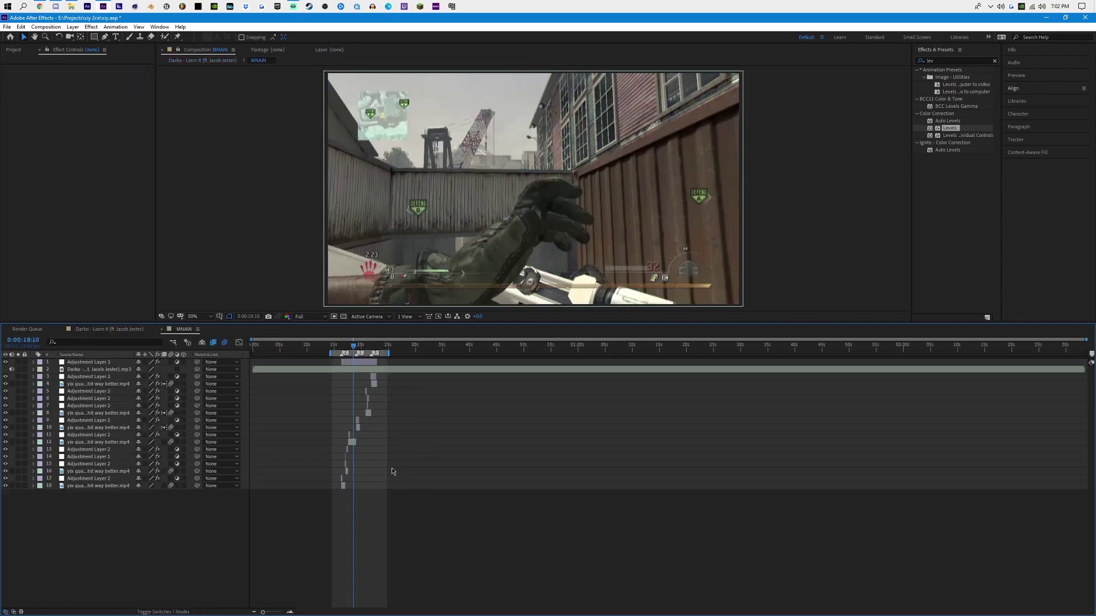
pyautogui.click(111, 331)
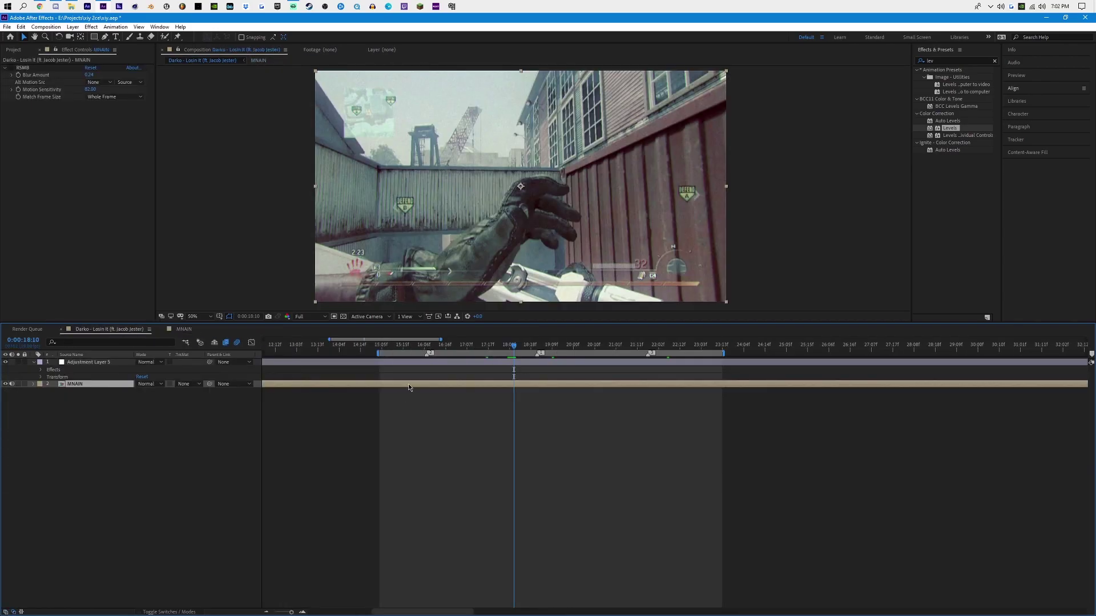
pyautogui.click(32, 68)
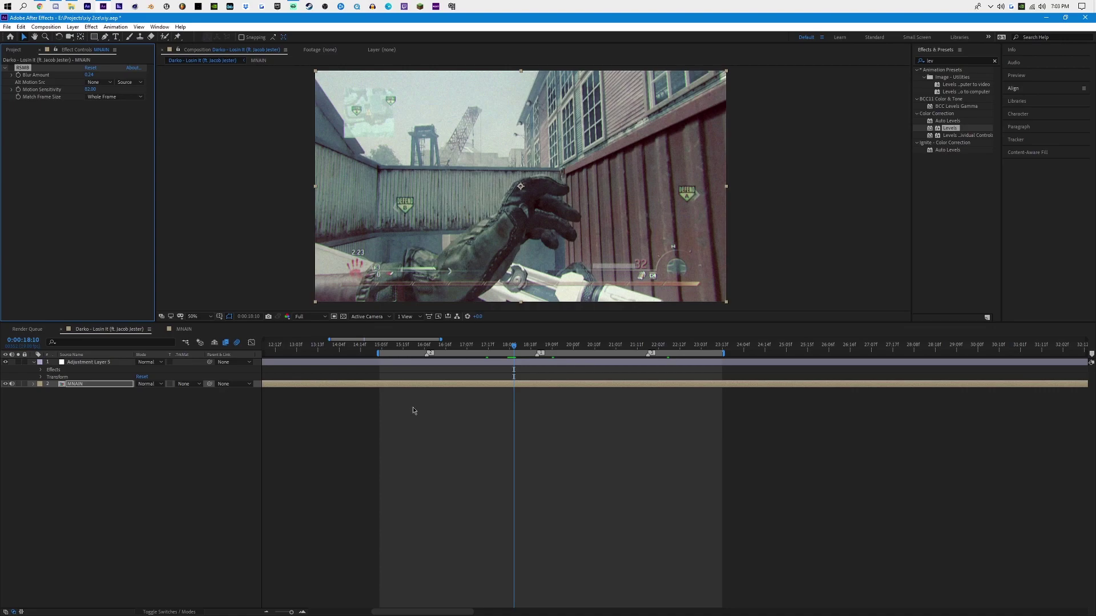
# Step: Preview the graded work area with motion blur, stop playback, and inspect the frame at 0:00:19:13
pyautogui.press('space')
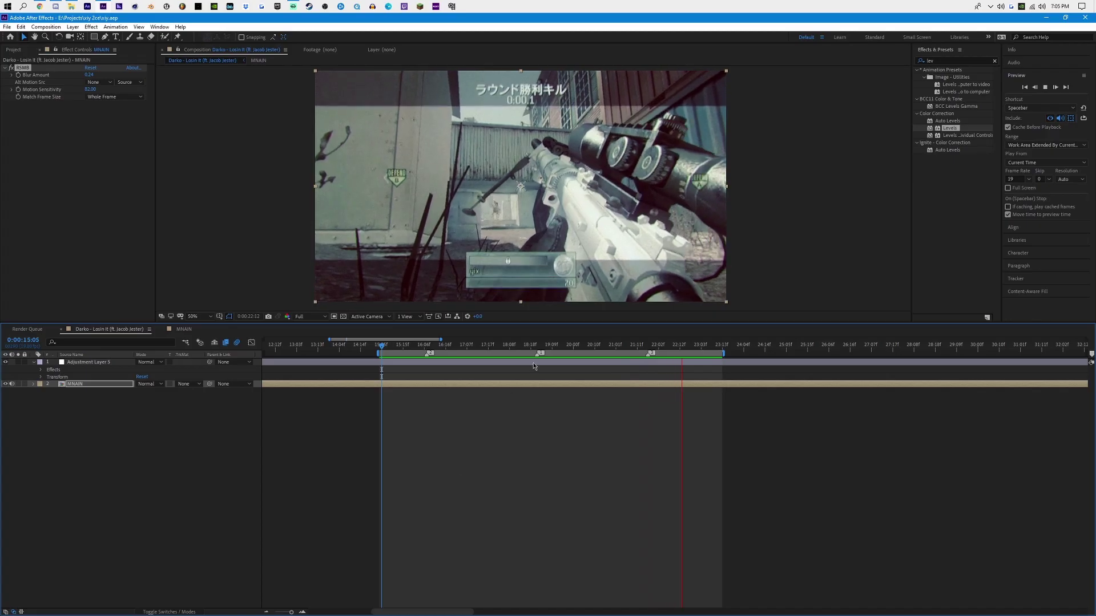
pyautogui.click(561, 346)
pyautogui.click(580, 412)
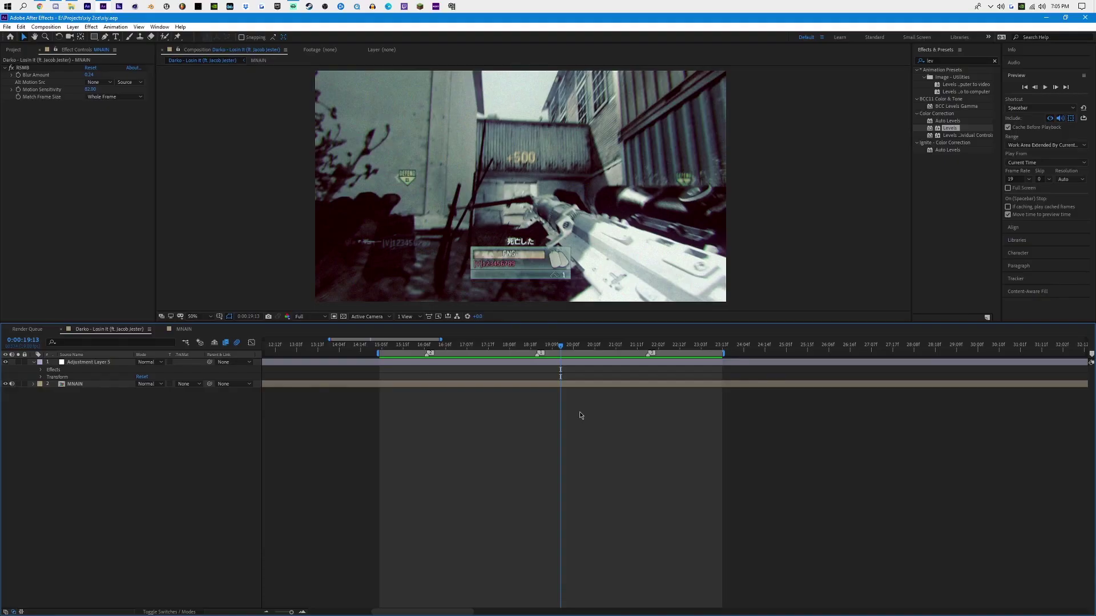